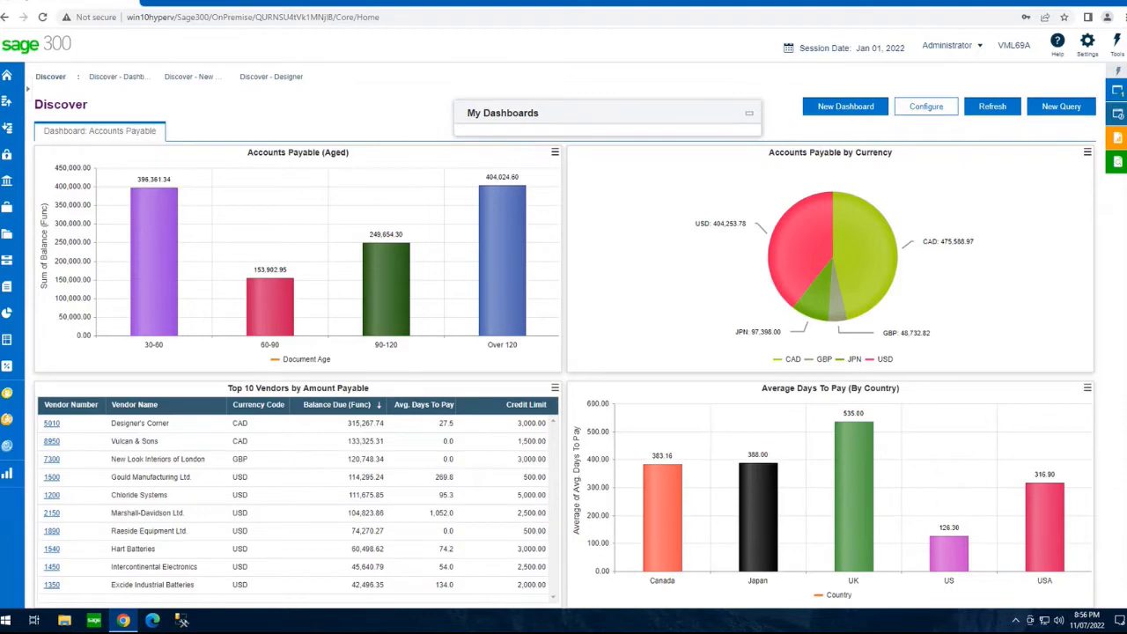
# Create a new query of the General Ledger Journals Search type
pyautogui.moveTo(402, 306)
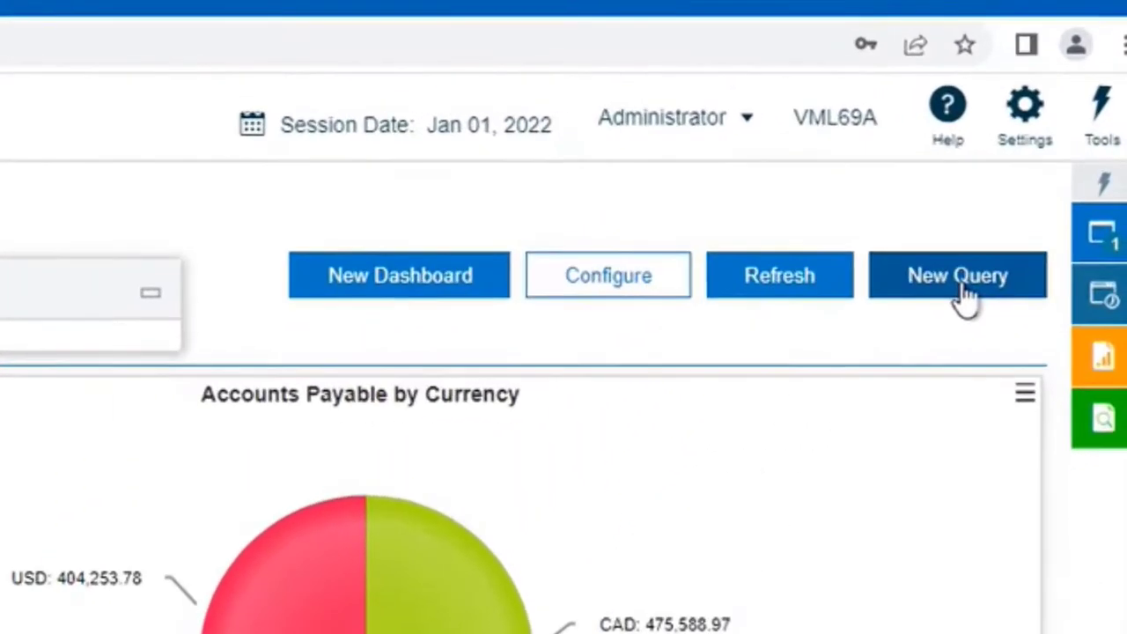
pyautogui.click(964, 295)
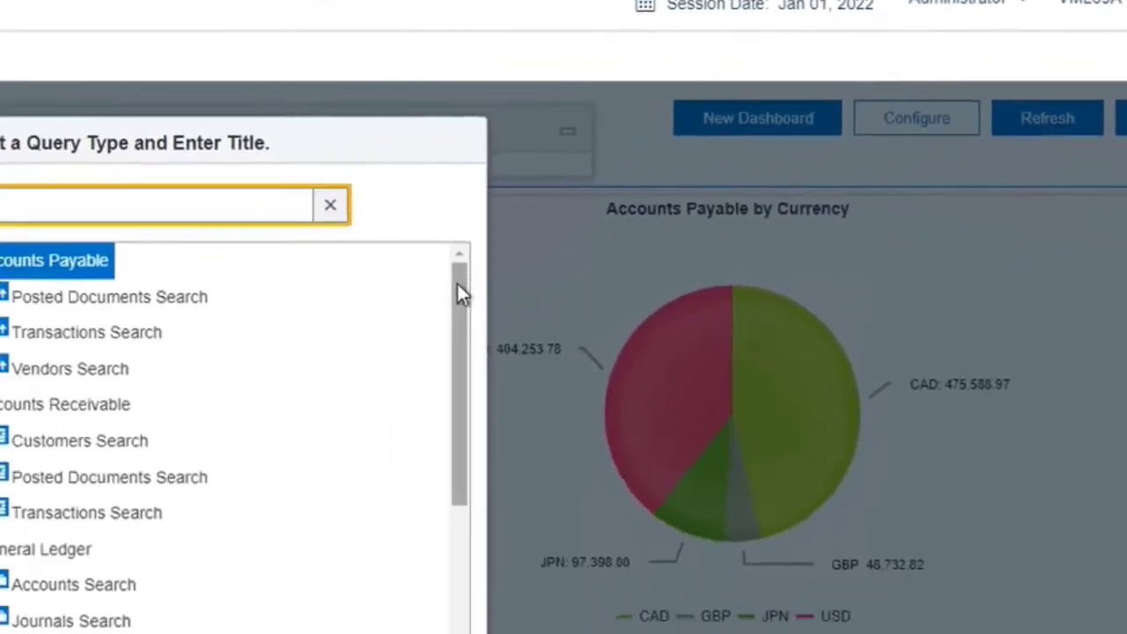
pyautogui.moveTo(458, 286); pyautogui.dragTo(445, 544)
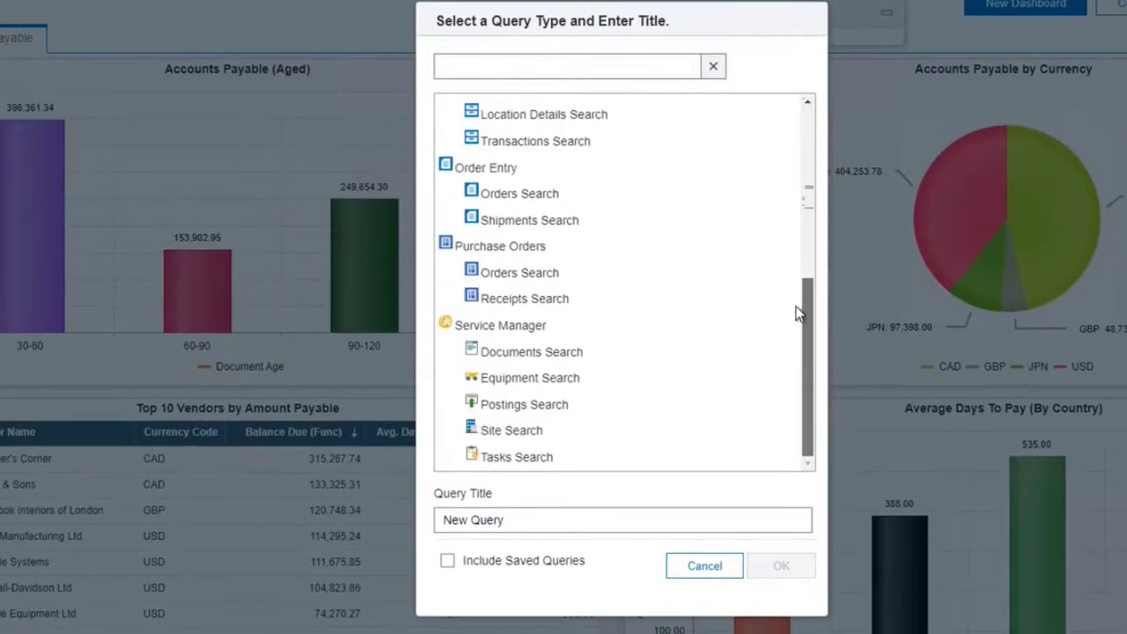
pyautogui.moveTo(797, 312); pyautogui.dragTo(804, 117)
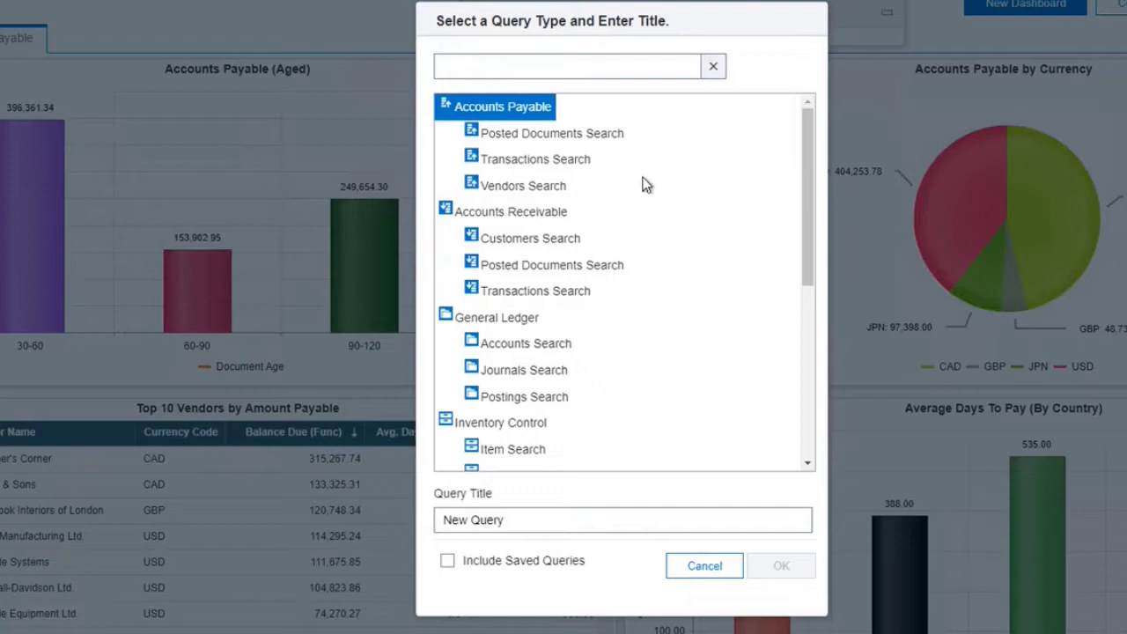
pyautogui.doubleClick(523, 370)
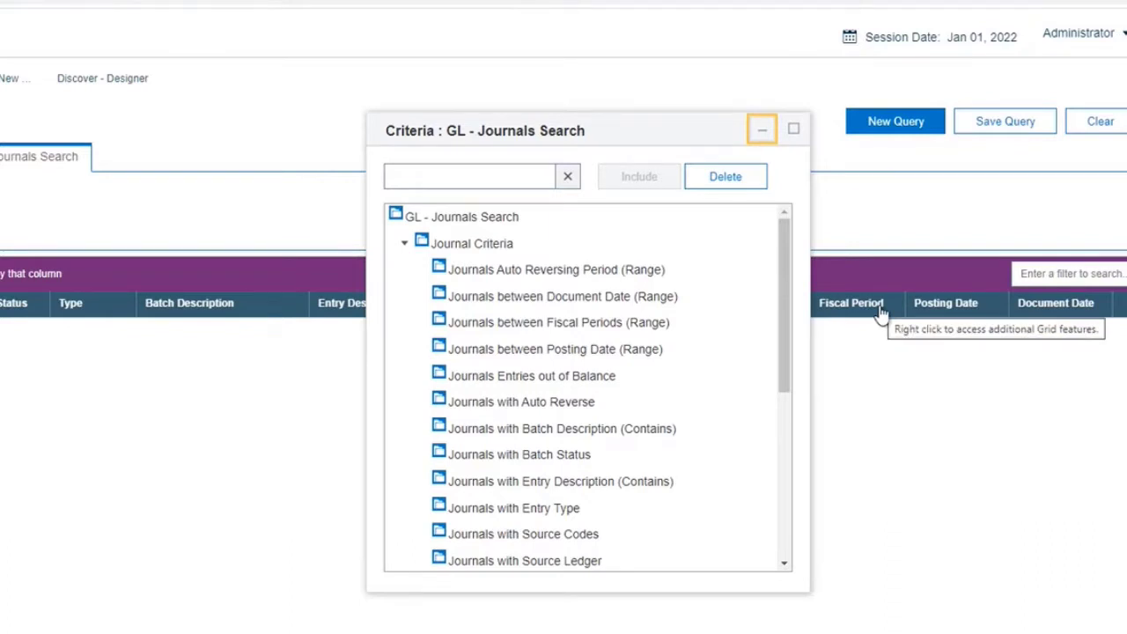
# Add the Journals with Line Source Amount (Range) criterion from 1,000.000 to 2,000.000 and run the query
pyautogui.scroll(-5, 604, 529)
pyautogui.doubleClick(594, 556)
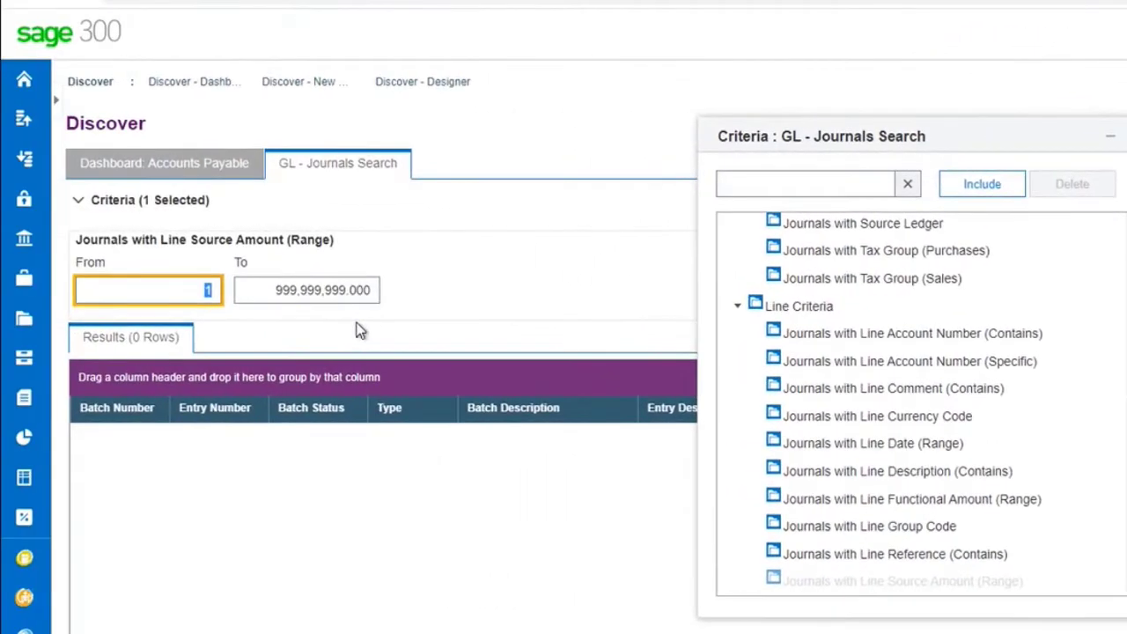
pyautogui.write('1000000')
pyautogui.press('Tab')
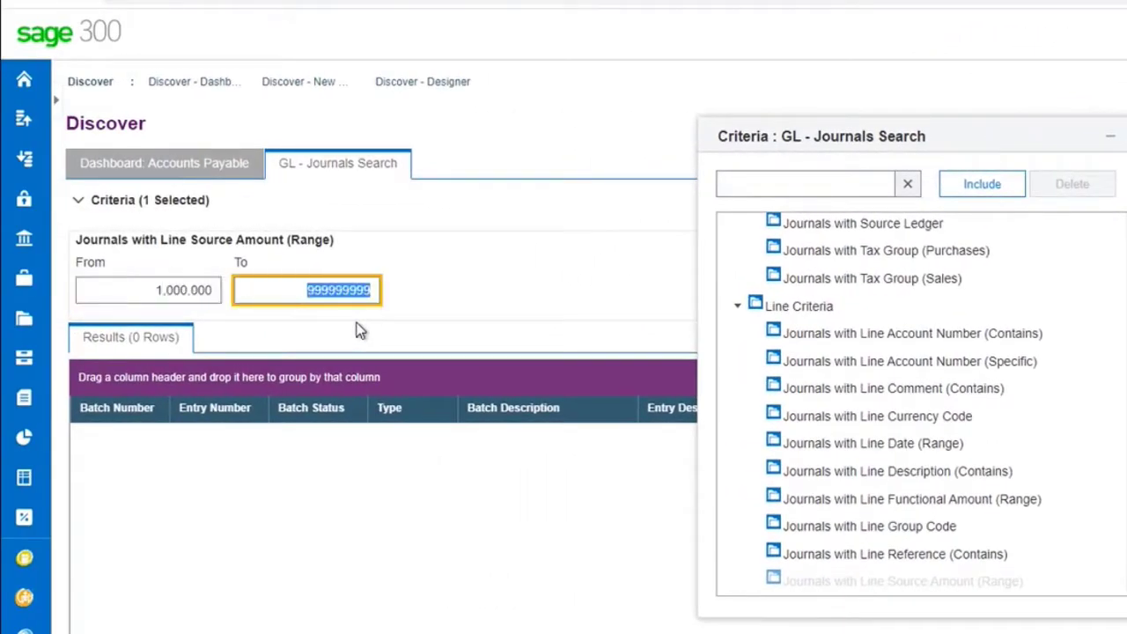
pyautogui.write('2000000')
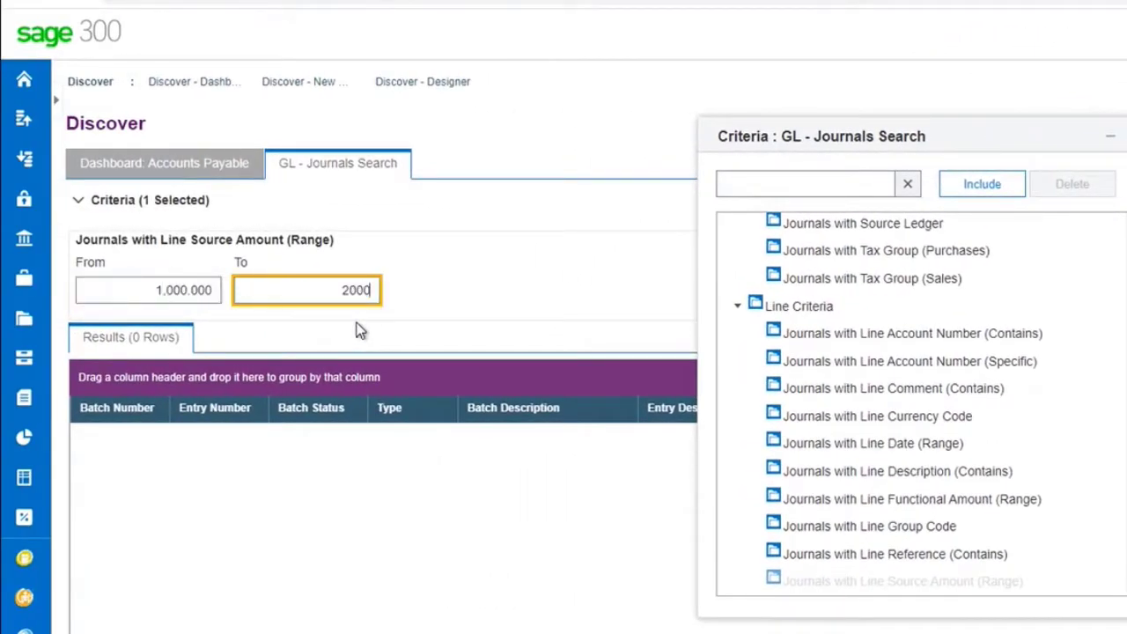
pyautogui.press('Tab')
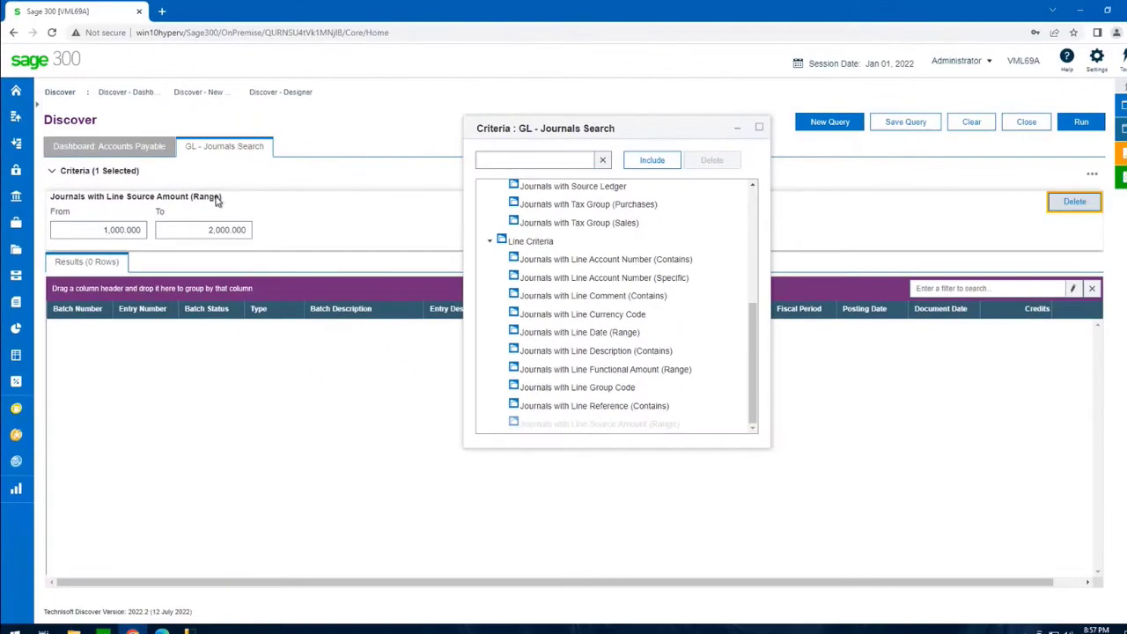
pyautogui.click(1084, 124)
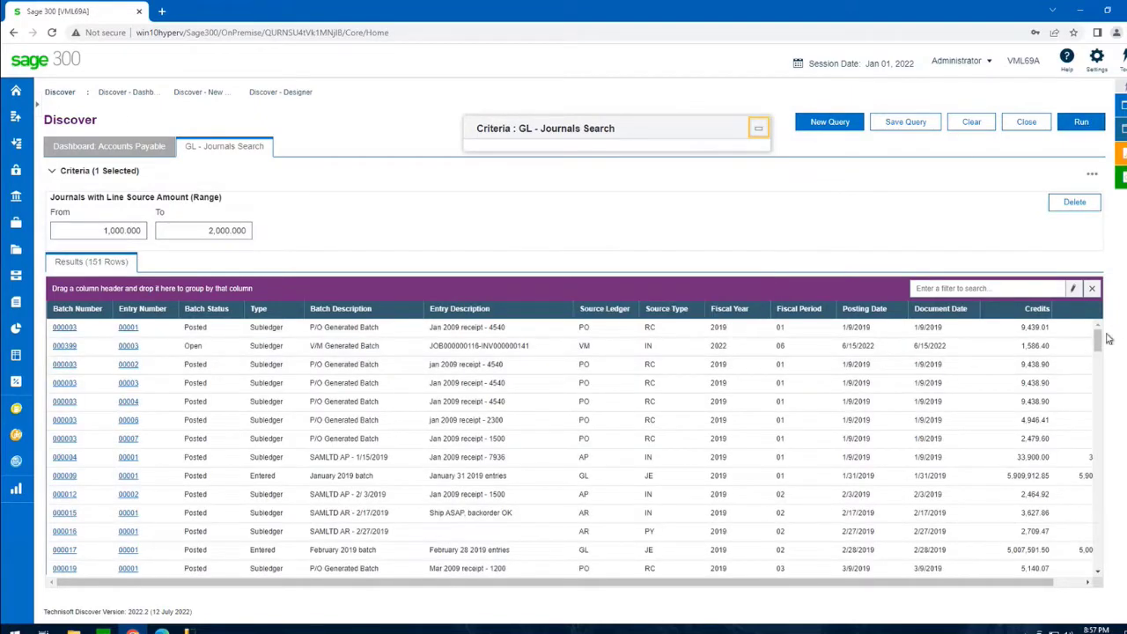
pyautogui.moveTo(1101, 336)
pyautogui.mouseDown()
pyautogui.moveTo(1100, 363)
pyautogui.moveTo(1099, 332)
pyautogui.mouseUp()
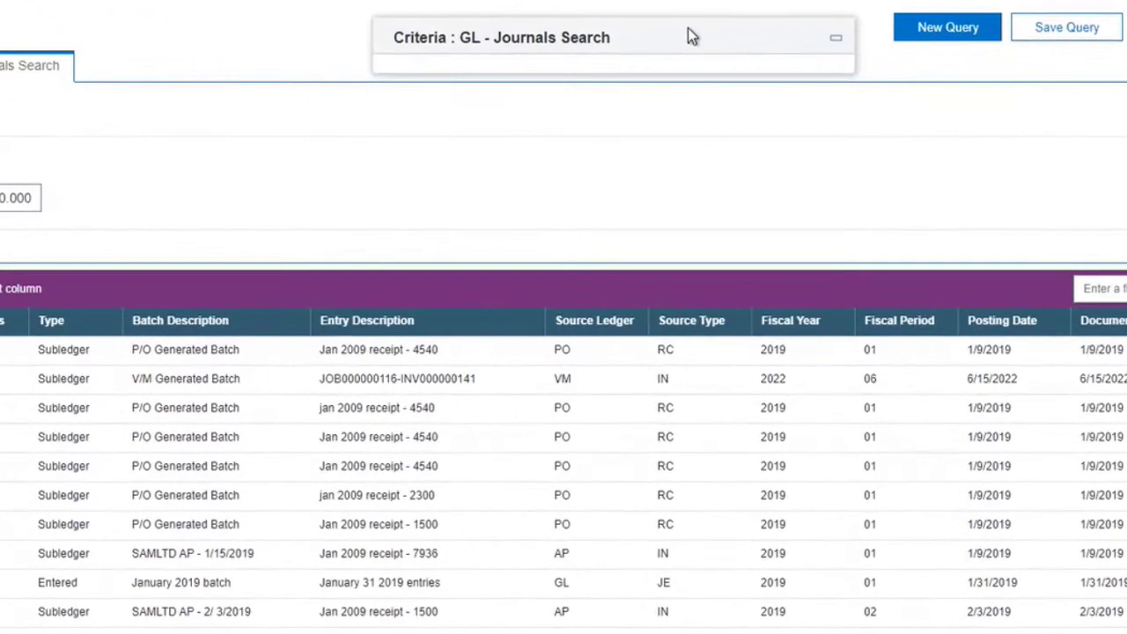
# Filter the criteria list by "account" and include Journals with Line Account Number (Contains) in the query
pyautogui.click(689, 31)
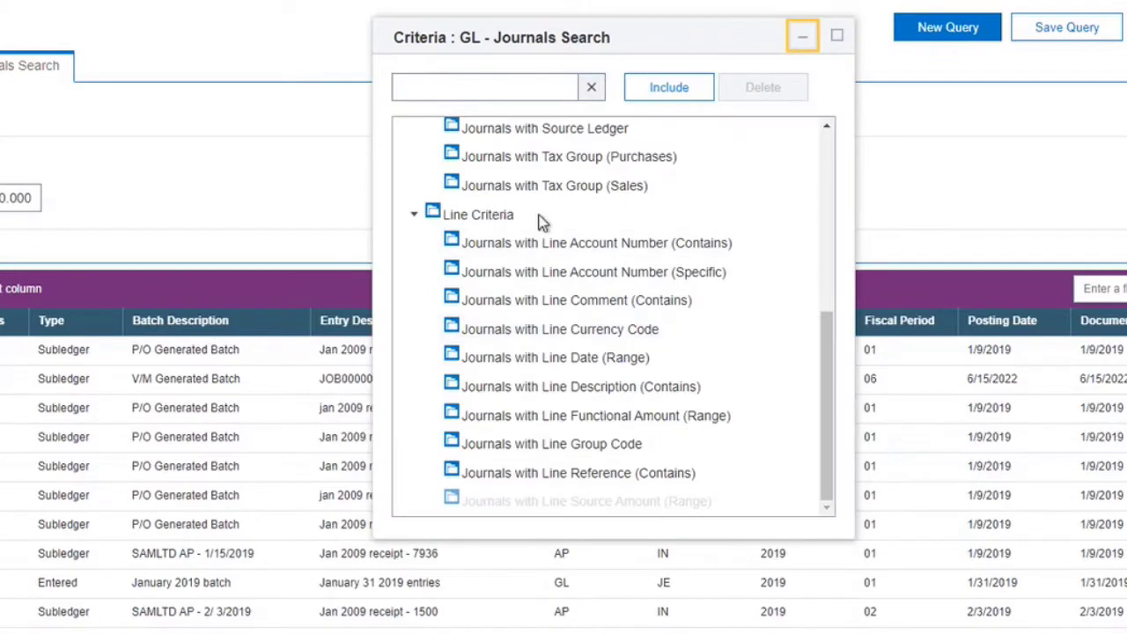
pyautogui.moveTo(828, 309); pyautogui.dragTo(852, 144)
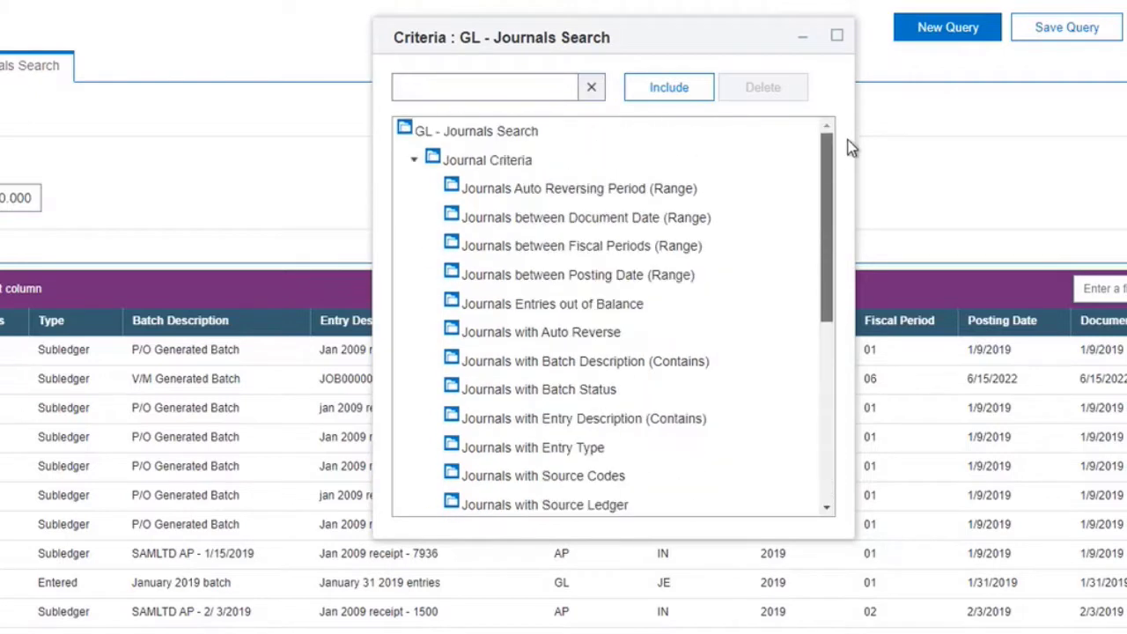
pyautogui.click(514, 85)
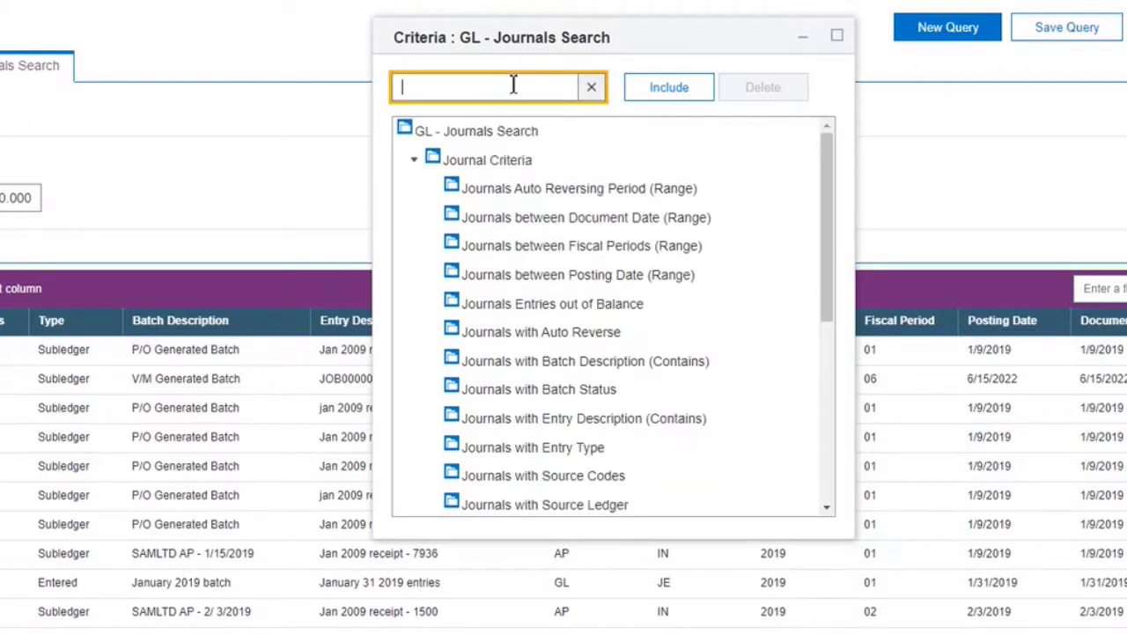
pyautogui.write('account')
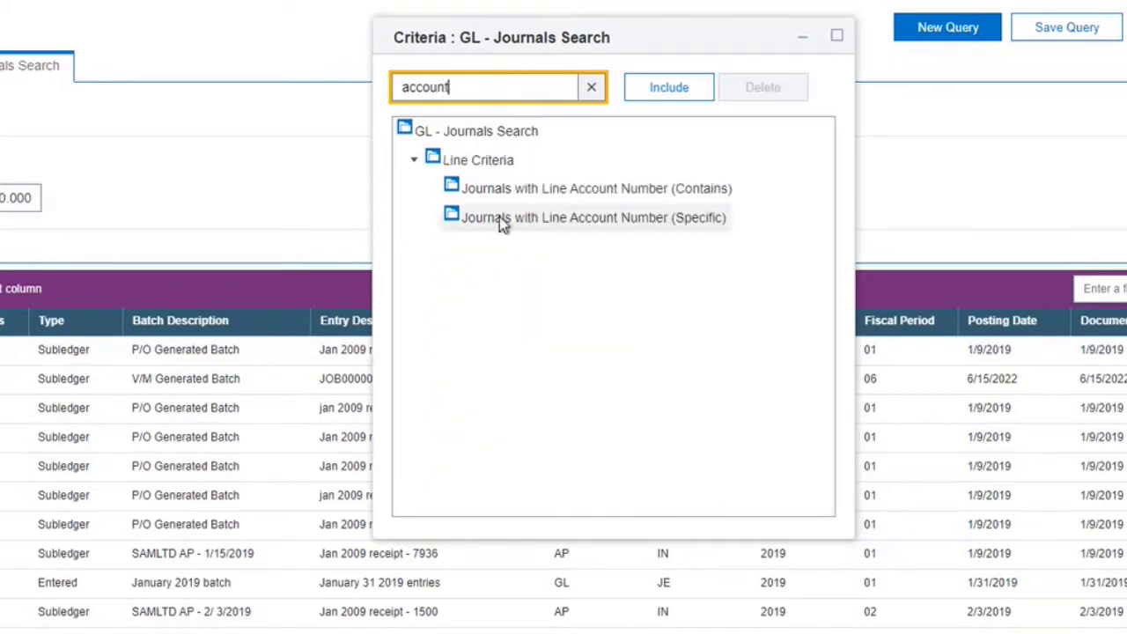
pyautogui.click(594, 195)
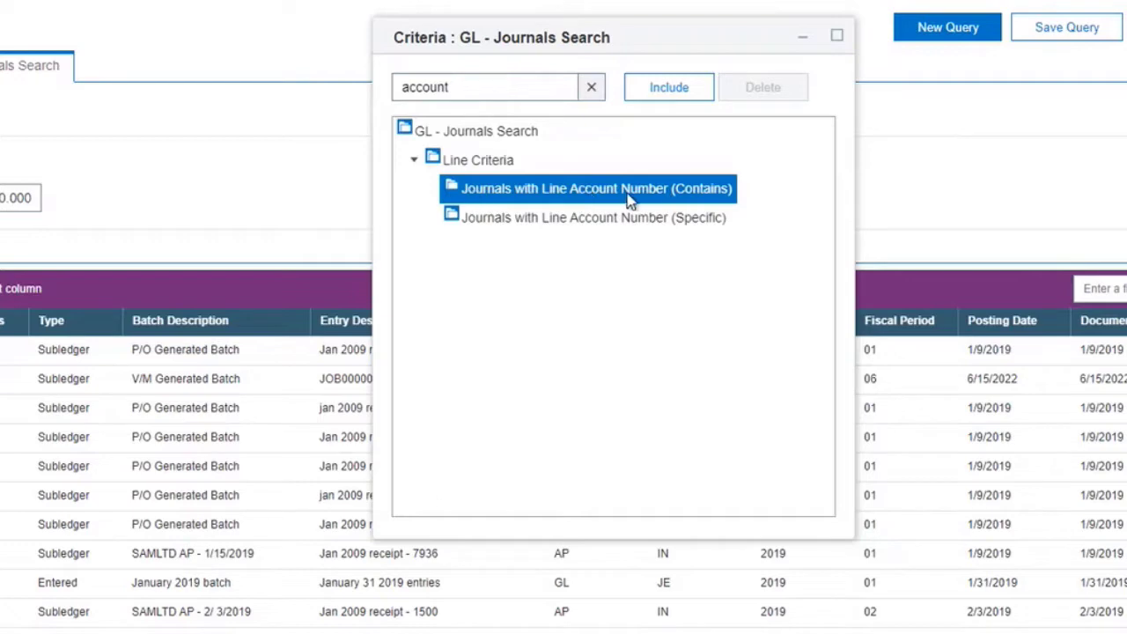
pyautogui.click(673, 92)
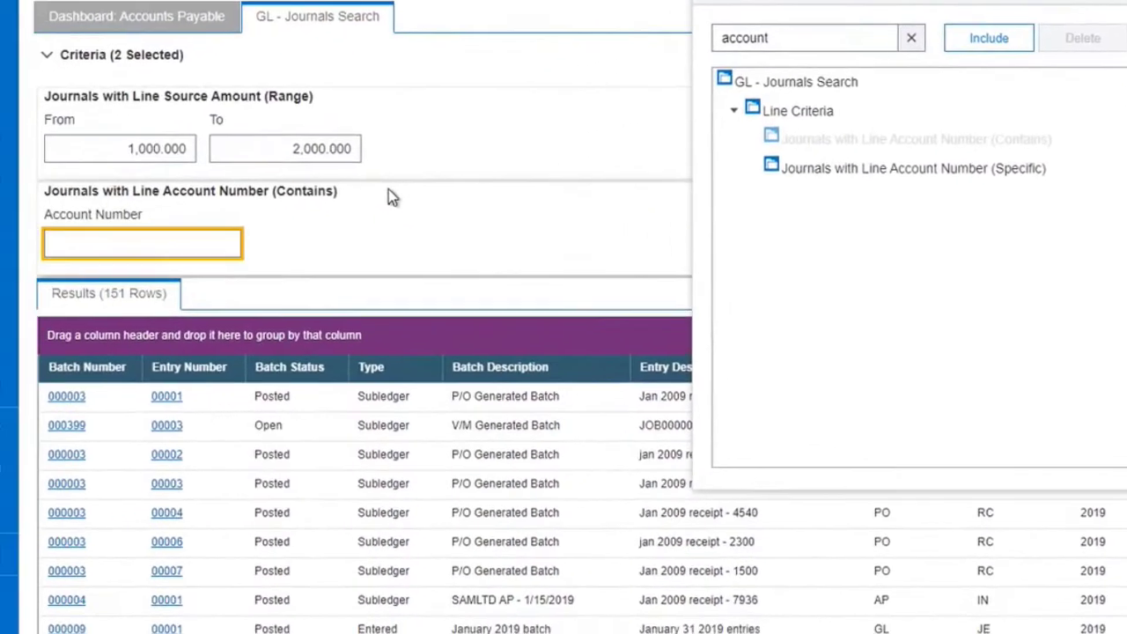
# Enter the sales account number in the Line Account Number (Contains) criterion, run the query and review the resulting journals
pyautogui.write('4000')
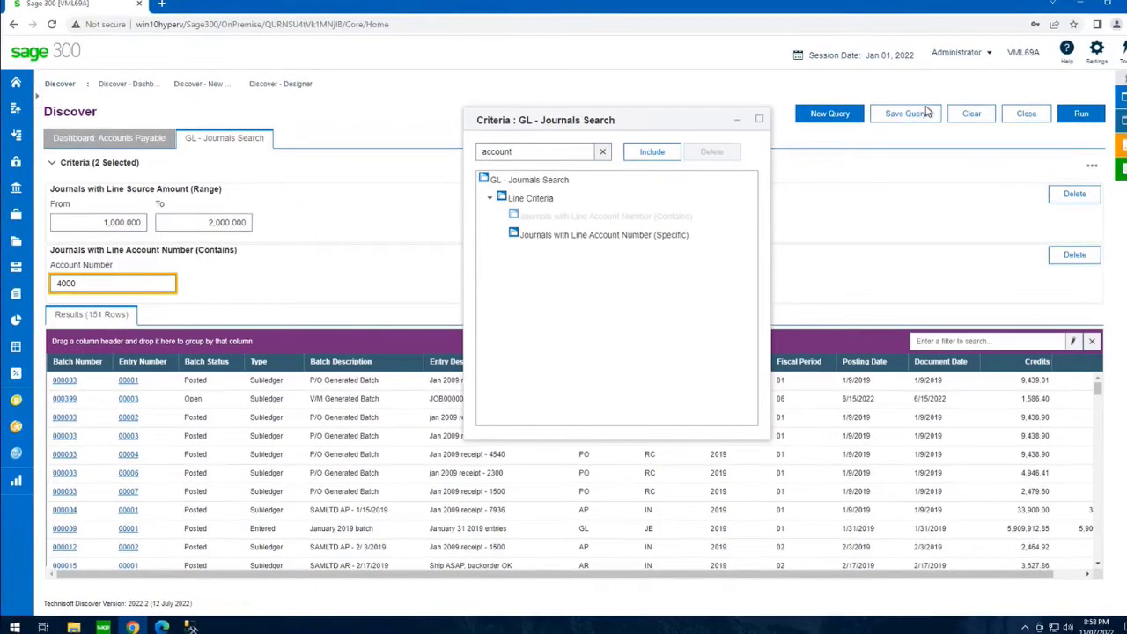
pyautogui.click(1081, 113)
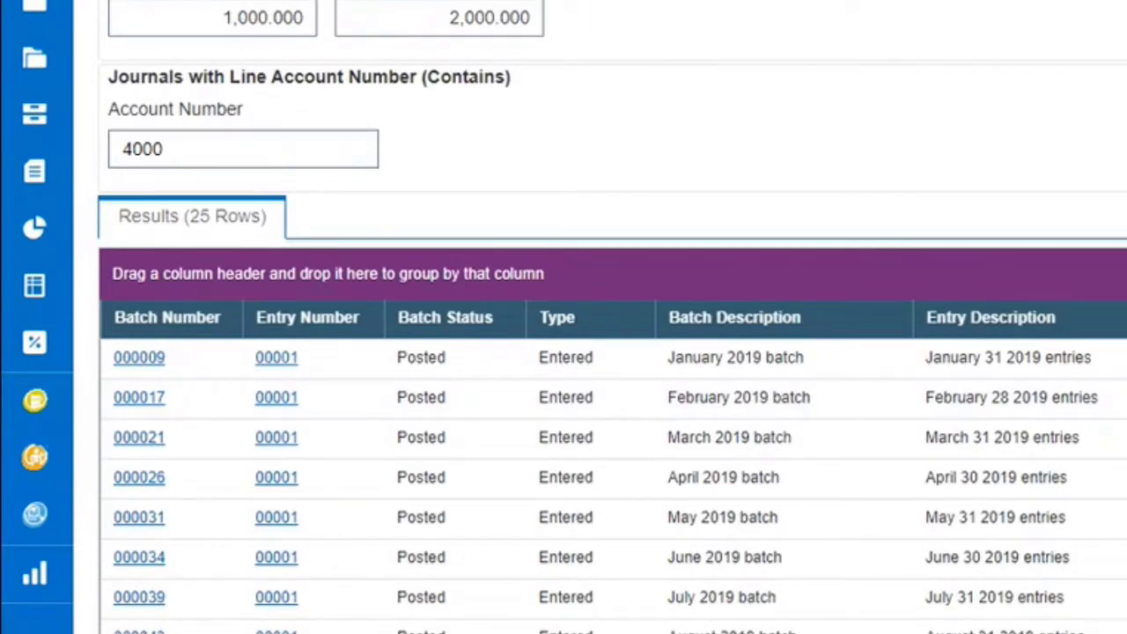
pyautogui.scroll(-5, 614, 485)
pyautogui.scroll(4, 614, 486)
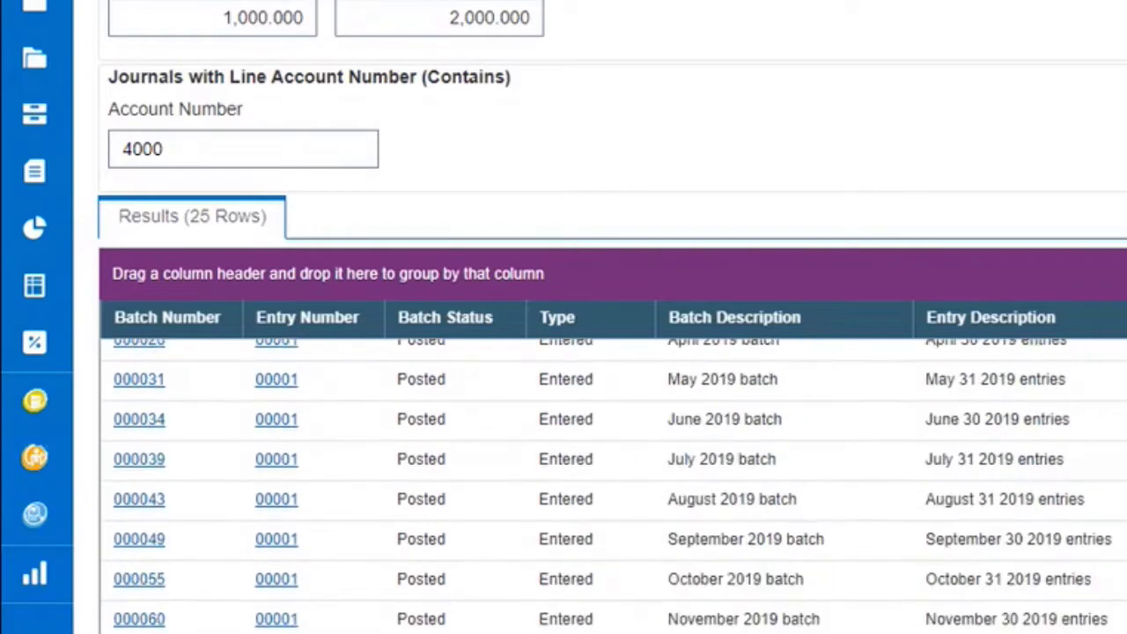
pyautogui.scroll(2, 613, 485)
pyautogui.scroll(-5, 824, 347)
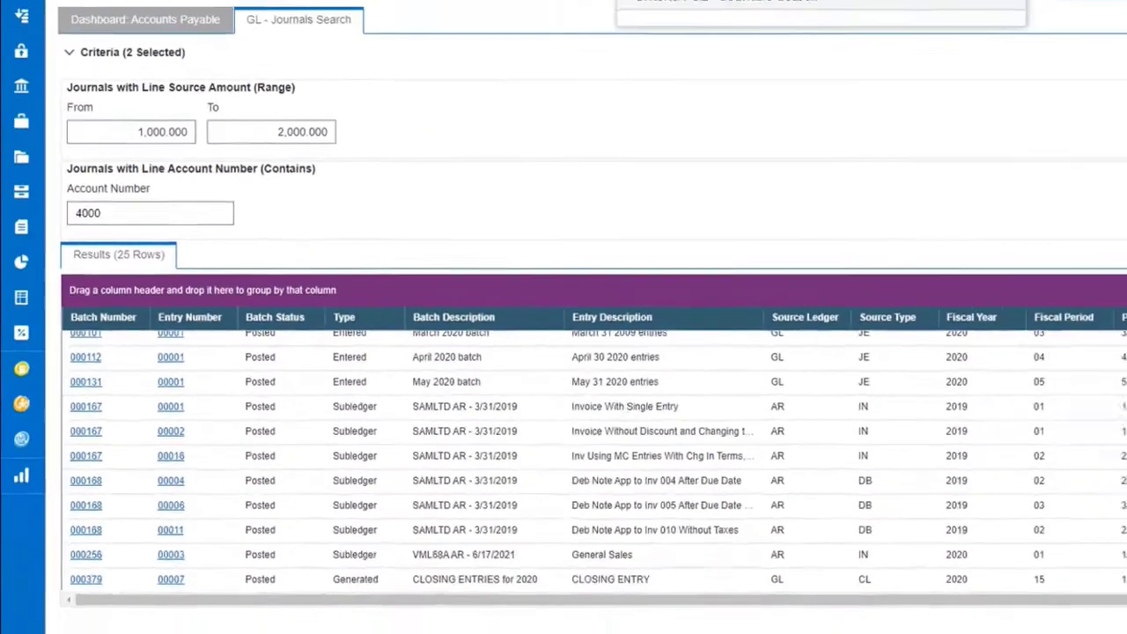
pyautogui.scroll(5, 824, 347)
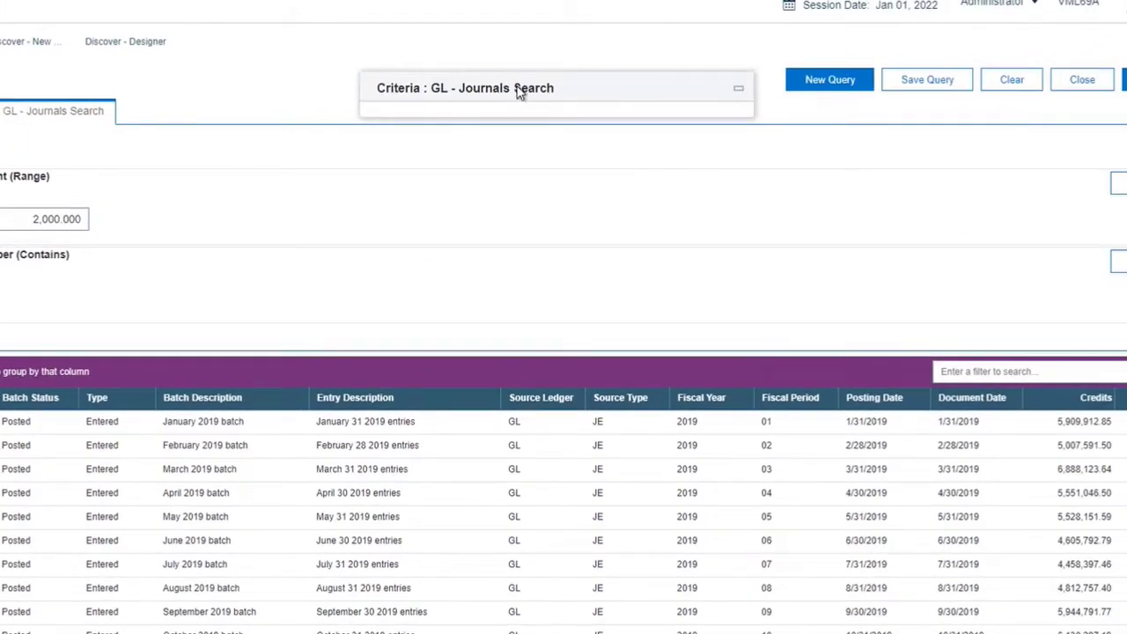
# Filter the criteria list by "date" and include Journals with Line Date (Range) in the query
pyautogui.click(519, 93)
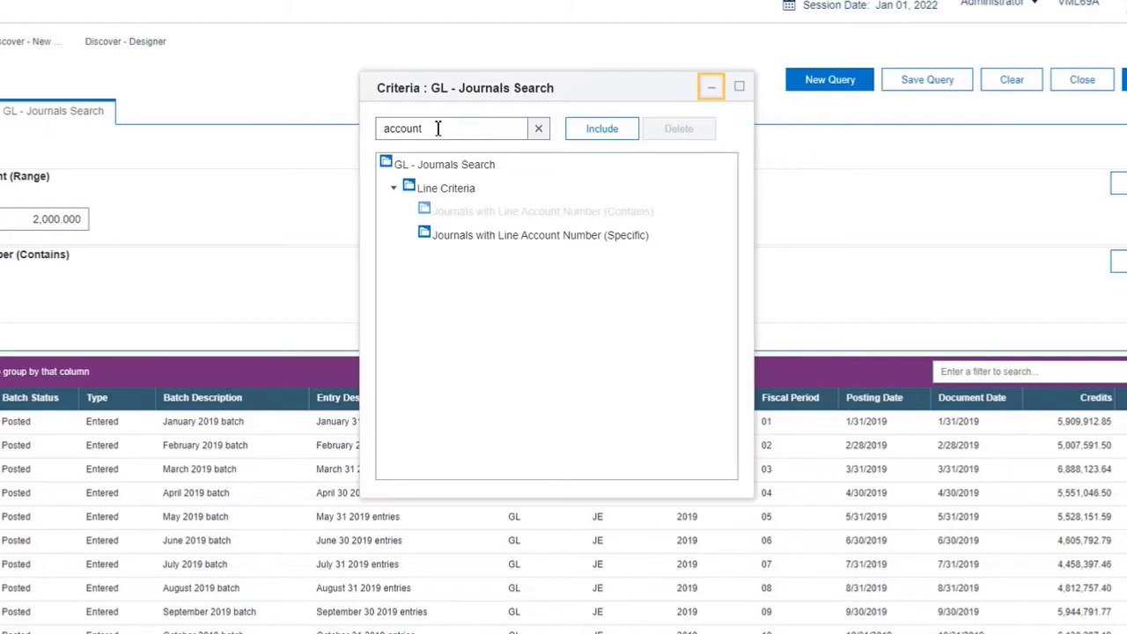
pyautogui.click(438, 128)
pyautogui.write('date')
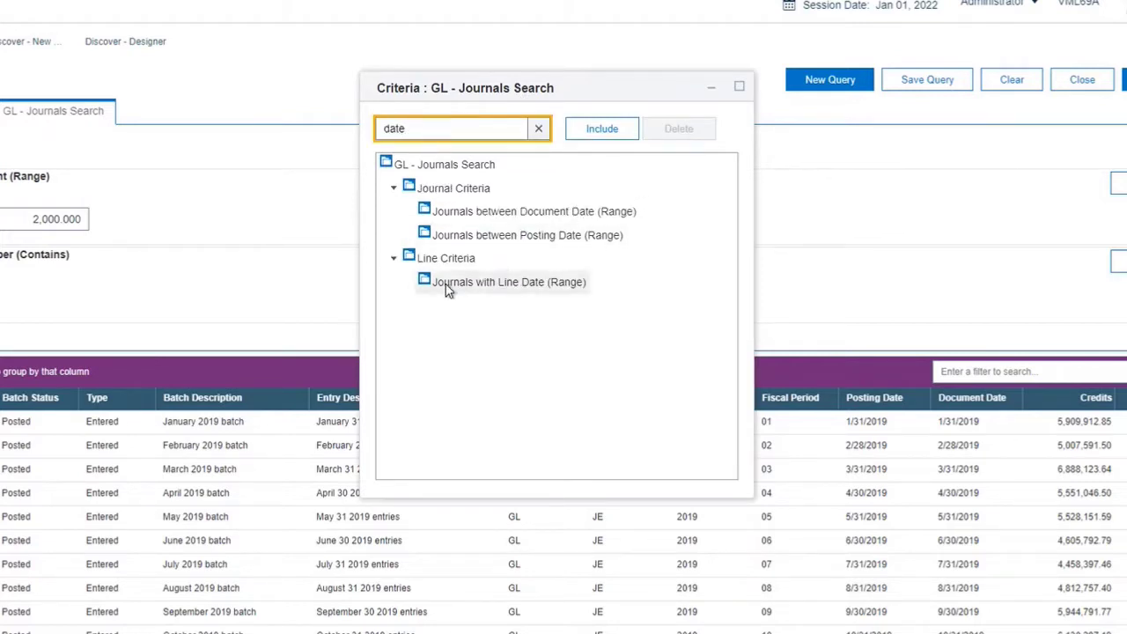
pyautogui.click(498, 286)
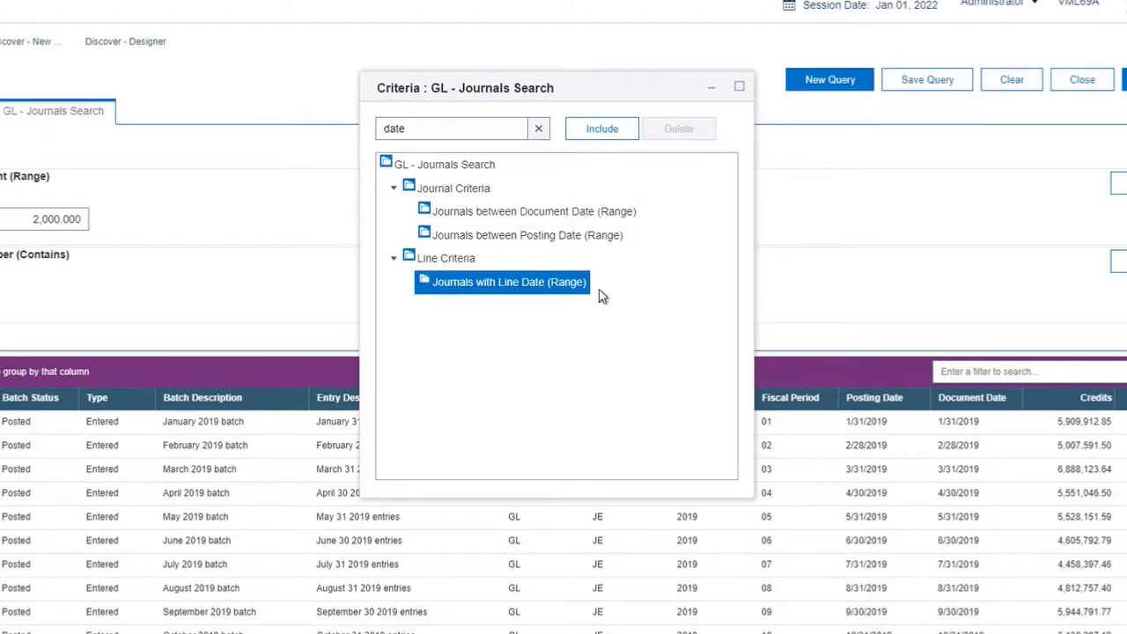
pyautogui.click(600, 130)
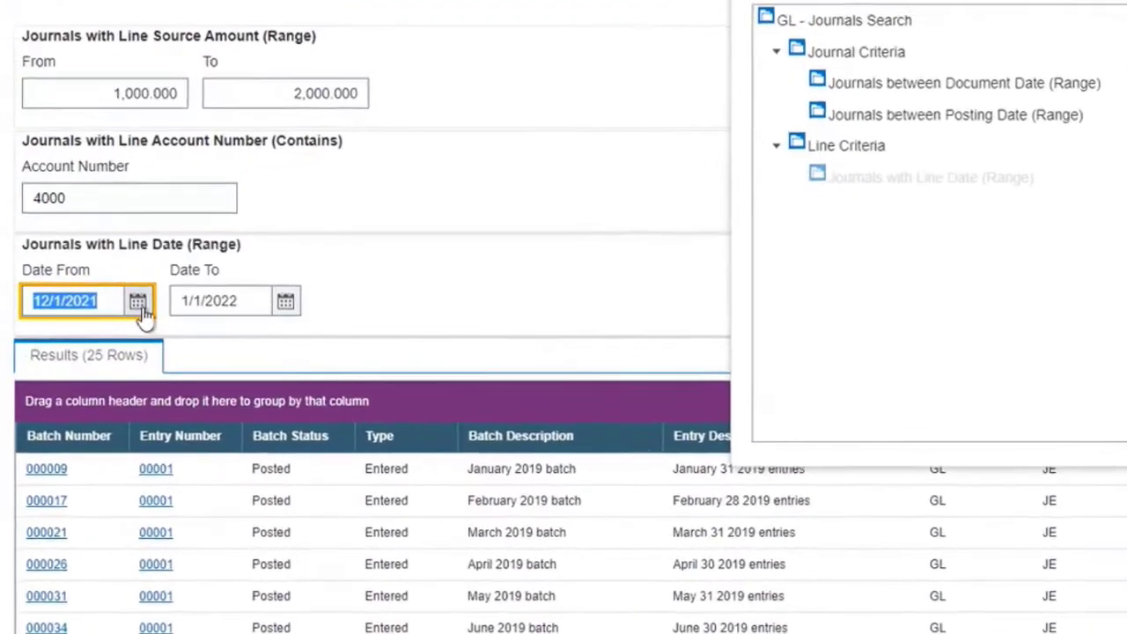
# Set the line date range from 12/1/2020 to 12/31/2020 and run the query
pyautogui.write('12/1')
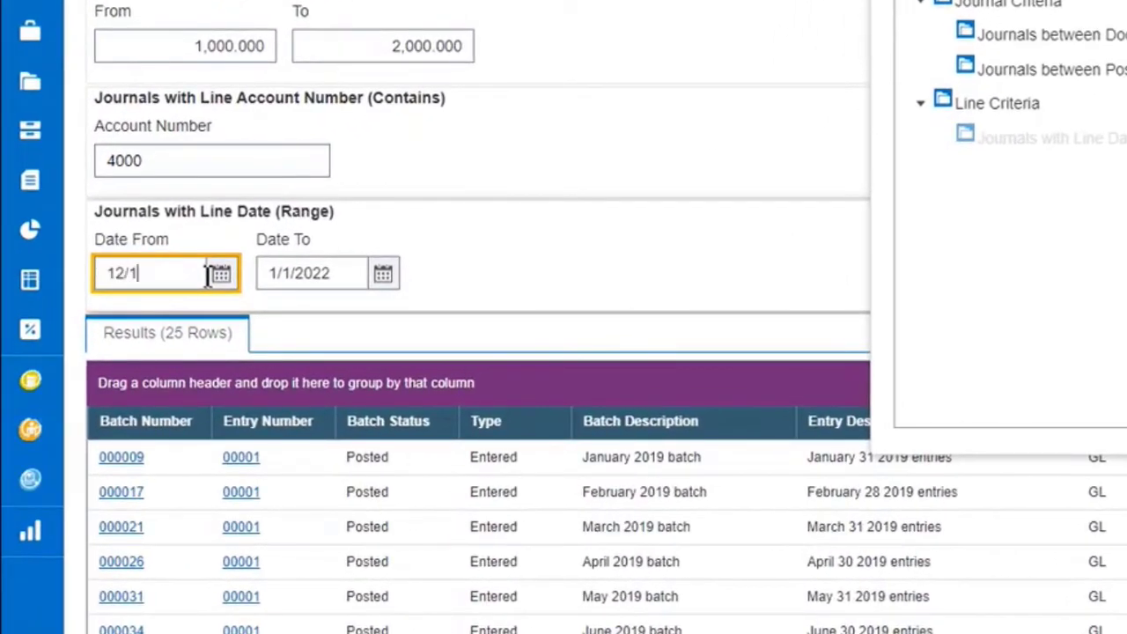
pyautogui.write('/20202')
pyautogui.press('Tab')
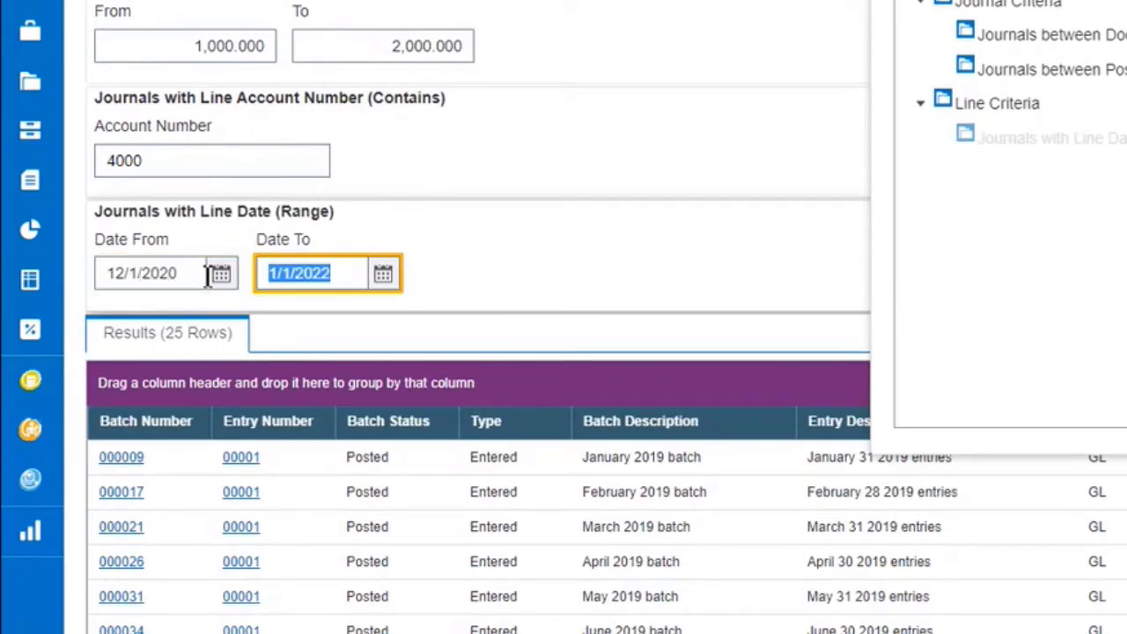
pyautogui.write('12/31/2')
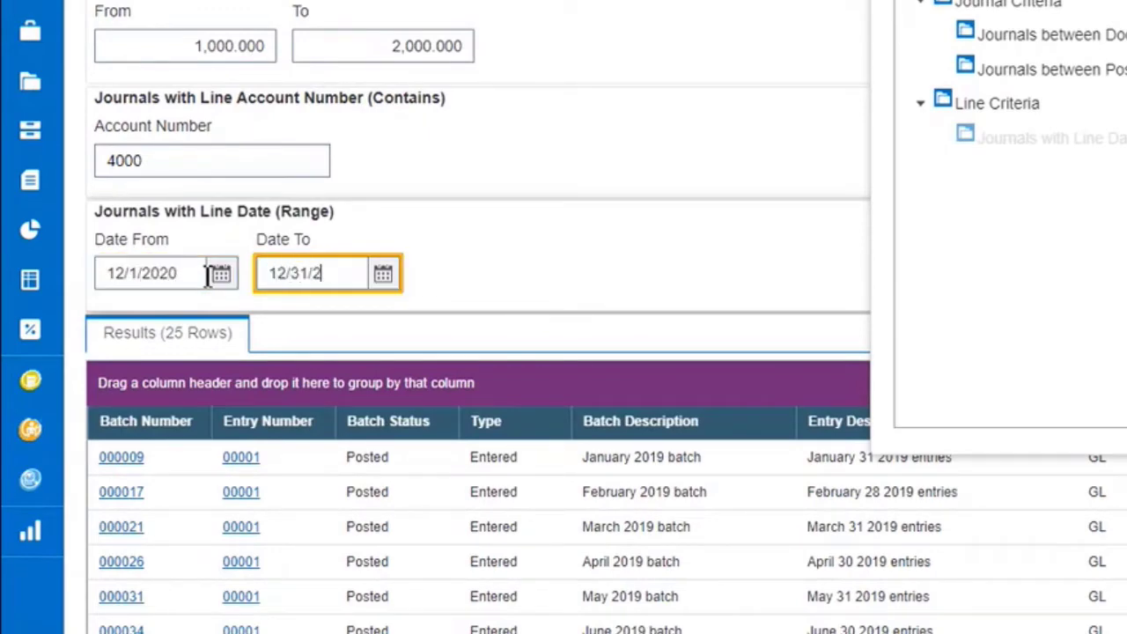
pyautogui.write('020')
pyautogui.press('Tab')
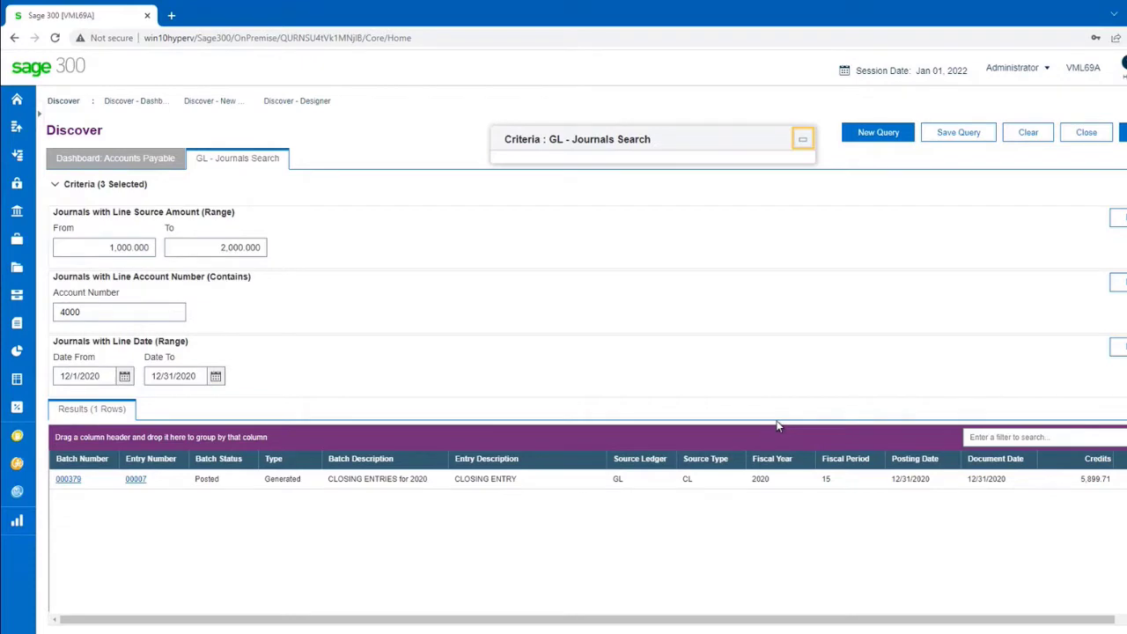
# Open the closing journal entry from the results, examine its header, lines and totals, and close it
pyautogui.click(137, 480)
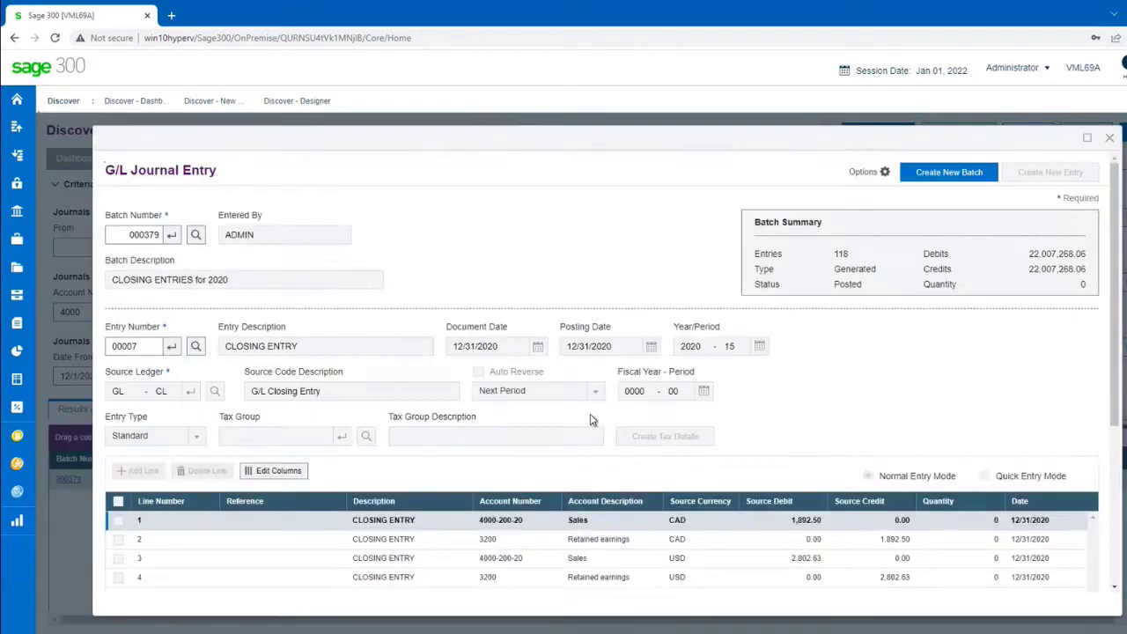
pyautogui.scroll(-3, 667, 415)
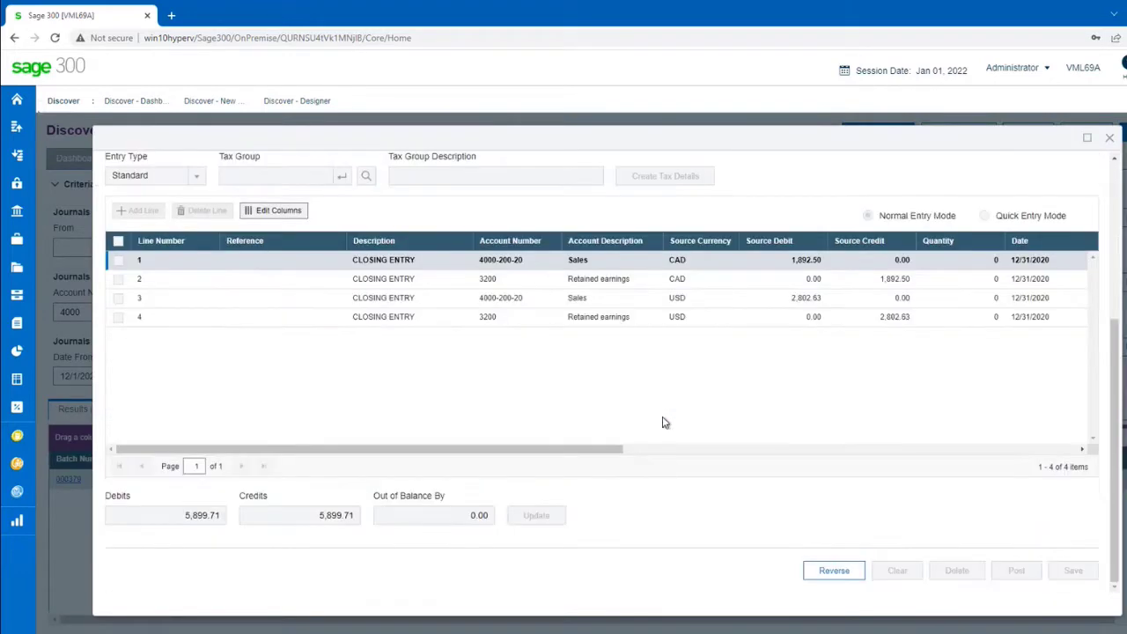
pyautogui.scroll(3, 665, 422)
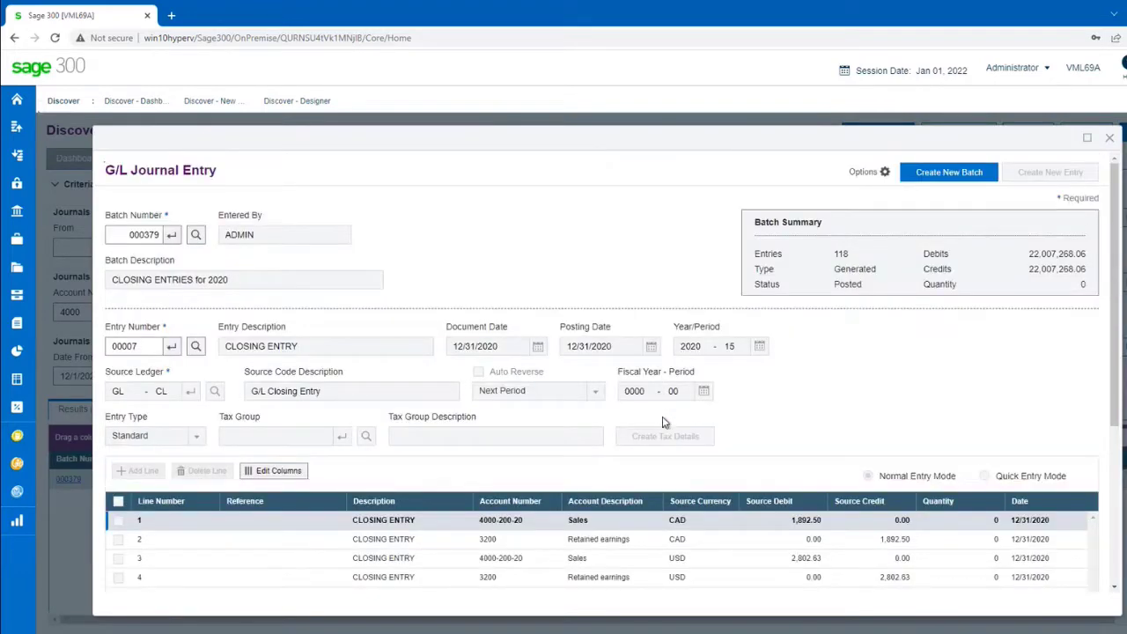
pyautogui.click(1110, 141)
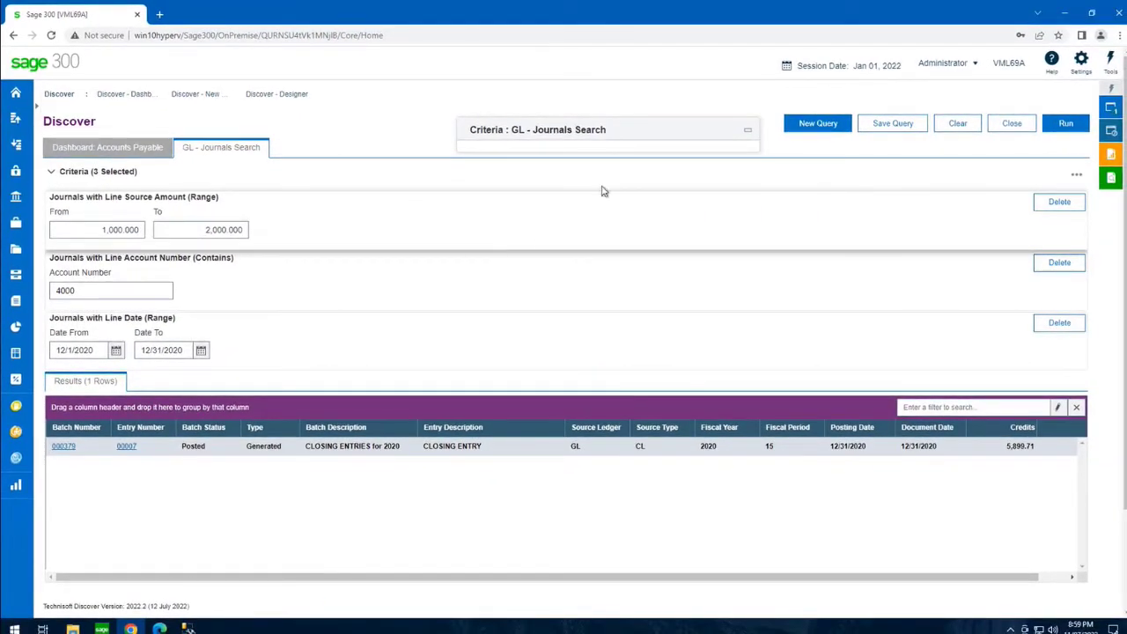
# Create a new Purchase Orders query of type Orders Search, filtering the query types by "order"
pyautogui.click(818, 124)
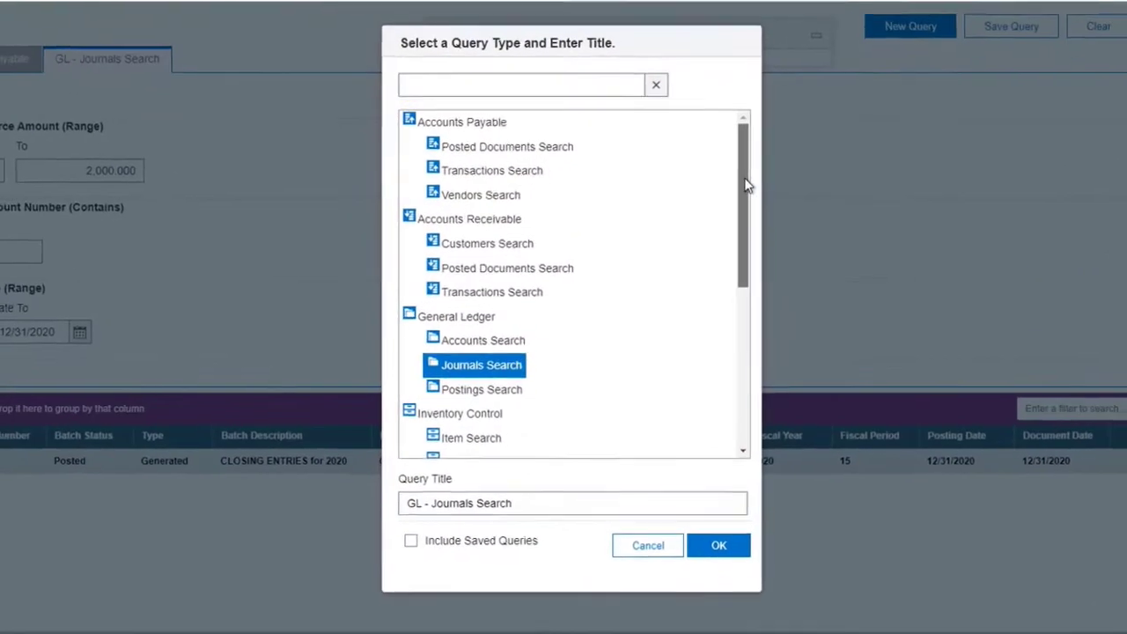
pyautogui.moveTo(705, 228); pyautogui.dragTo(744, 339)
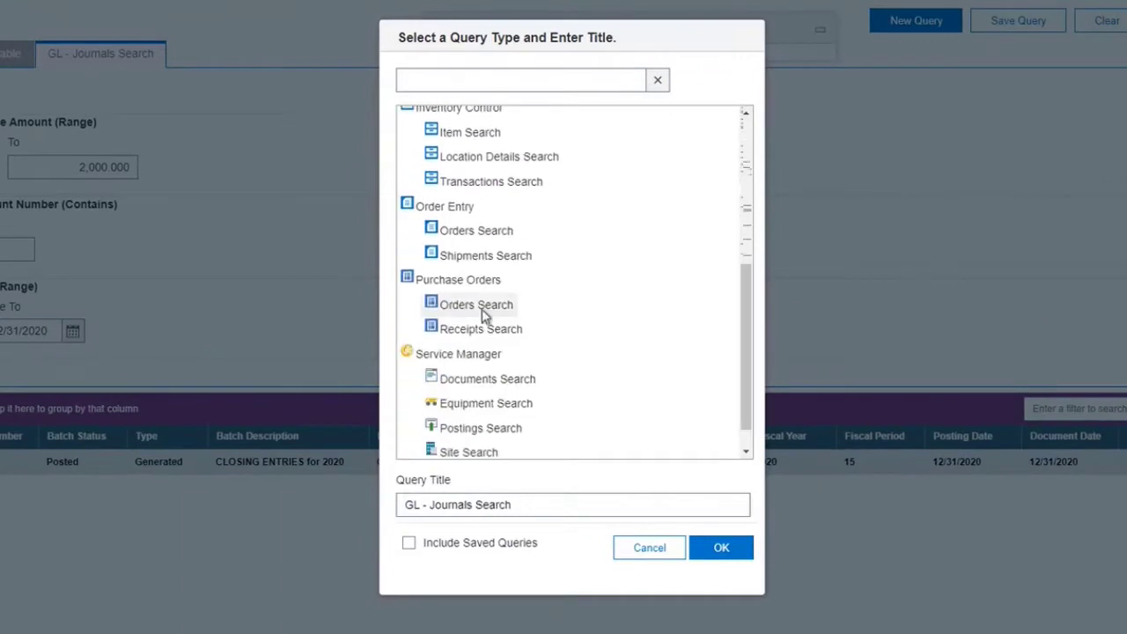
pyautogui.click(479, 80)
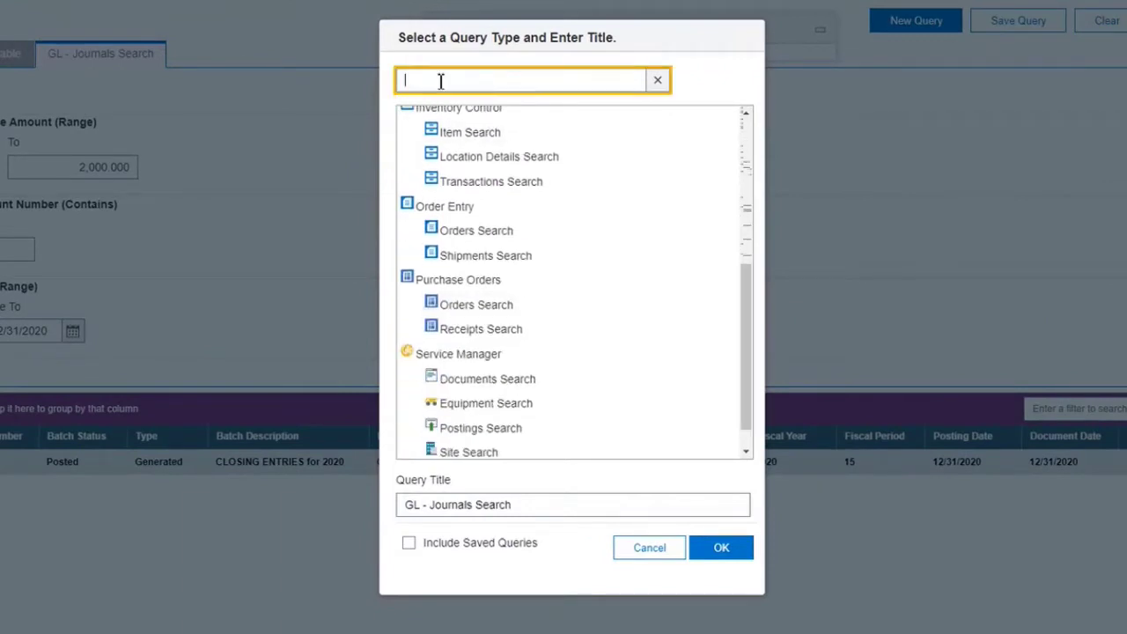
pyautogui.write('order')
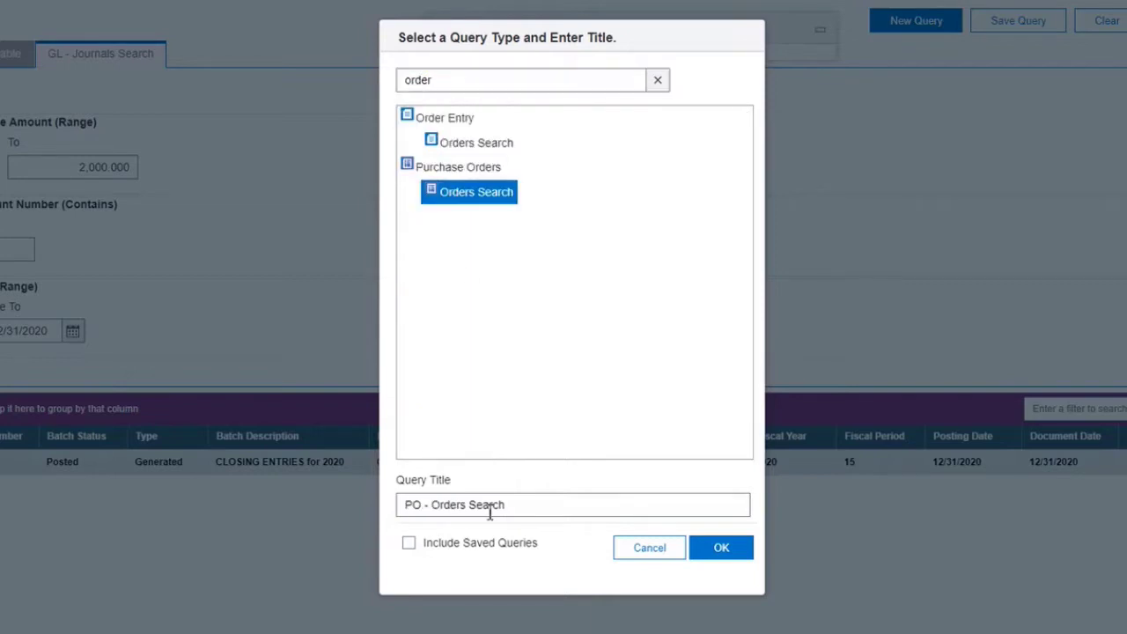
pyautogui.click(713, 553)
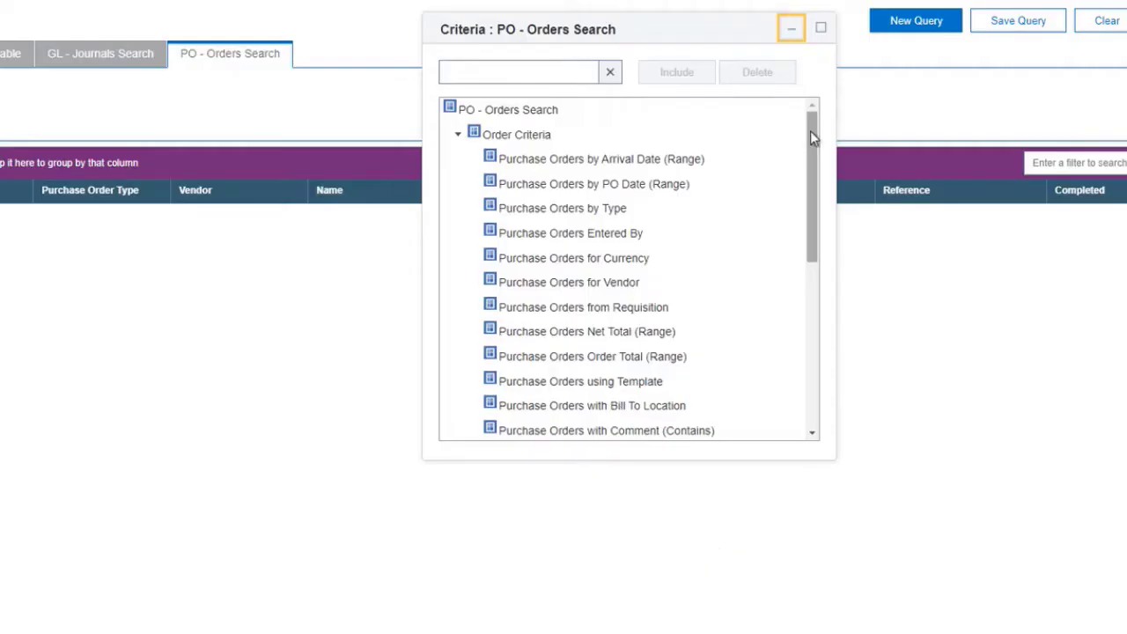
# Include Purchase Orders with Outstanding Items from the line criteria, run the query and review the orders found
pyautogui.moveTo(811, 133)
pyautogui.mouseDown()
pyautogui.moveTo(817, 304)
pyautogui.moveTo(822, 115)
pyautogui.mouseUp()
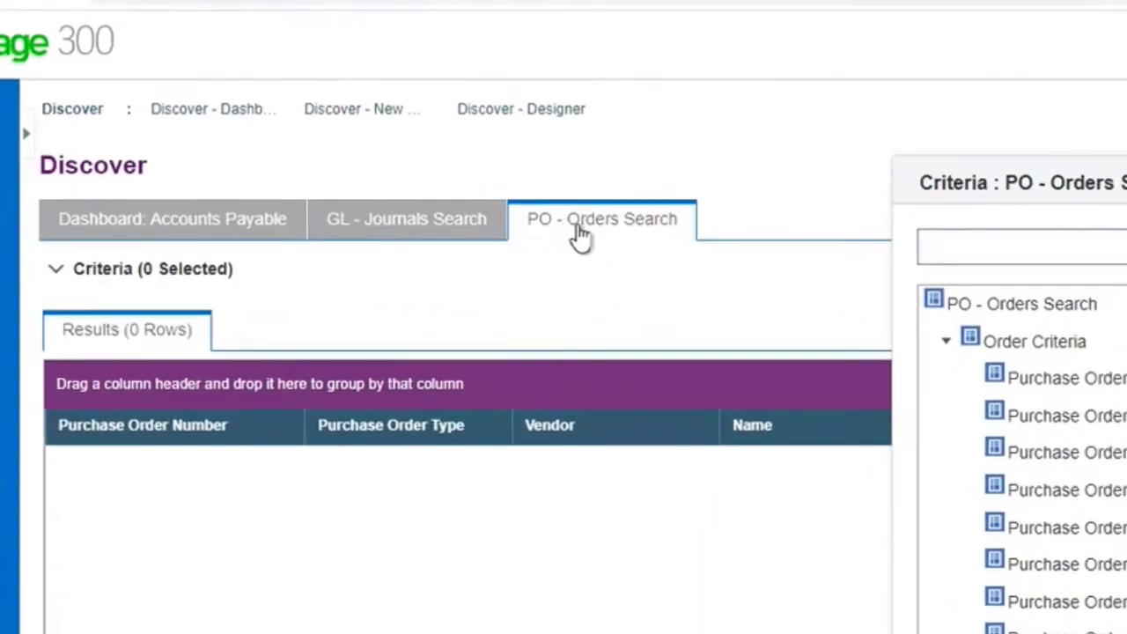
pyautogui.scroll(-2, 1022, 458)
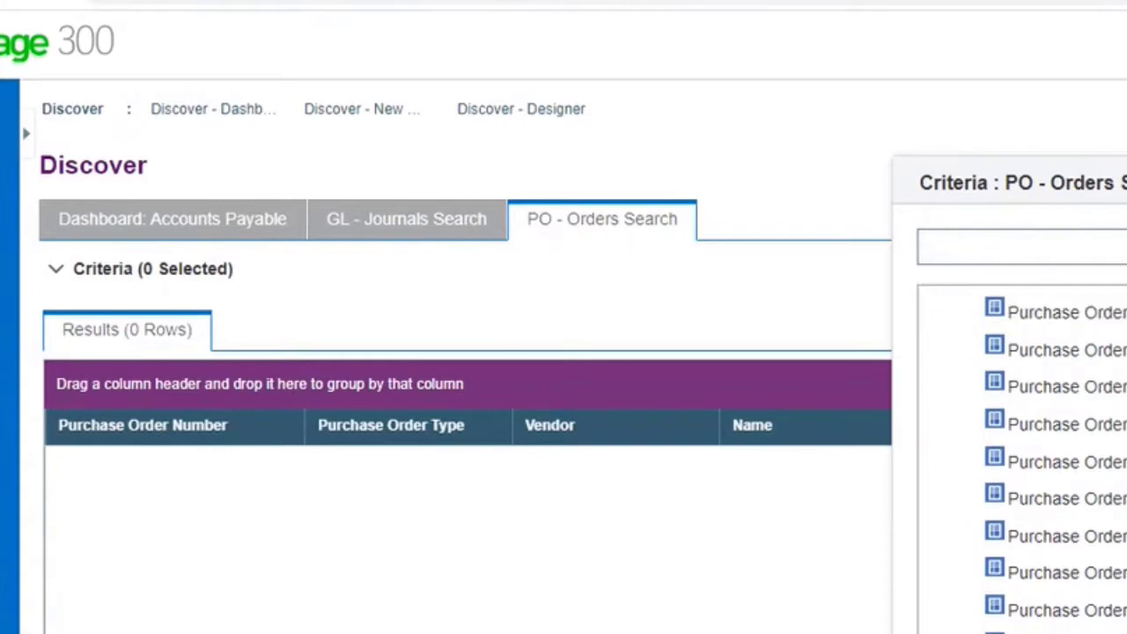
pyautogui.moveTo(1066, 273); pyautogui.dragTo(1066, 242)
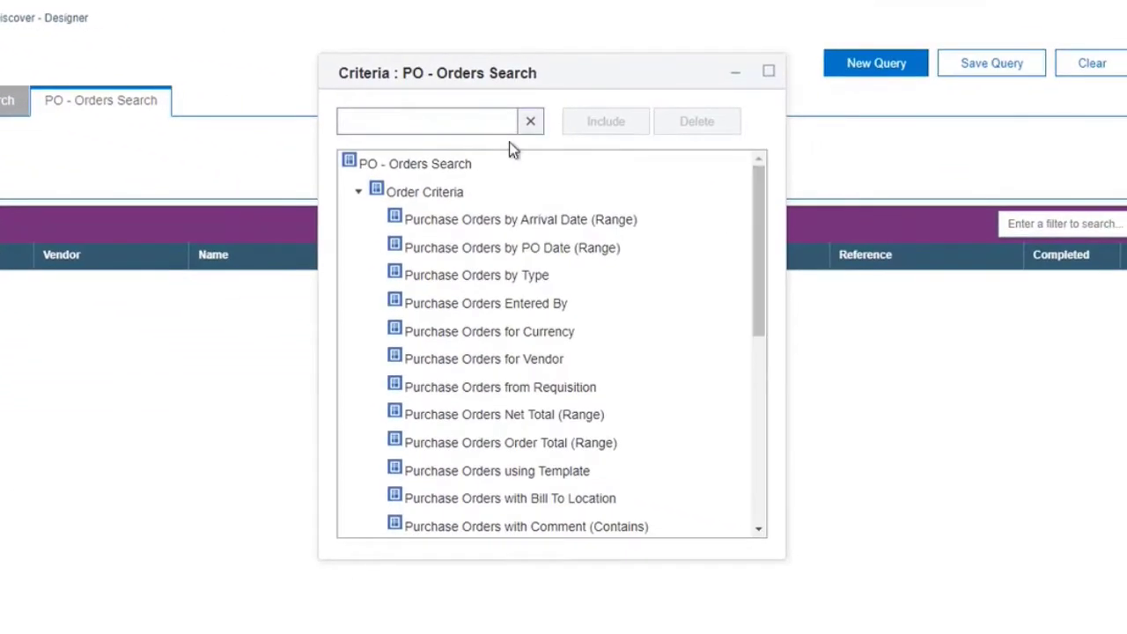
pyautogui.click(470, 121)
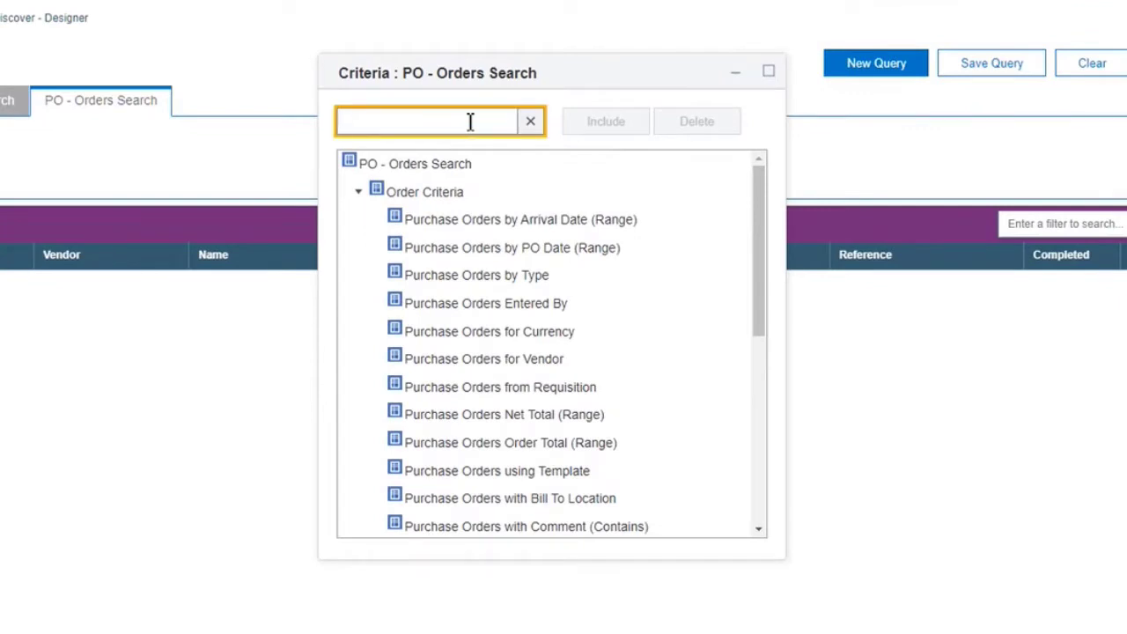
pyautogui.scroll(-3, 715, 300)
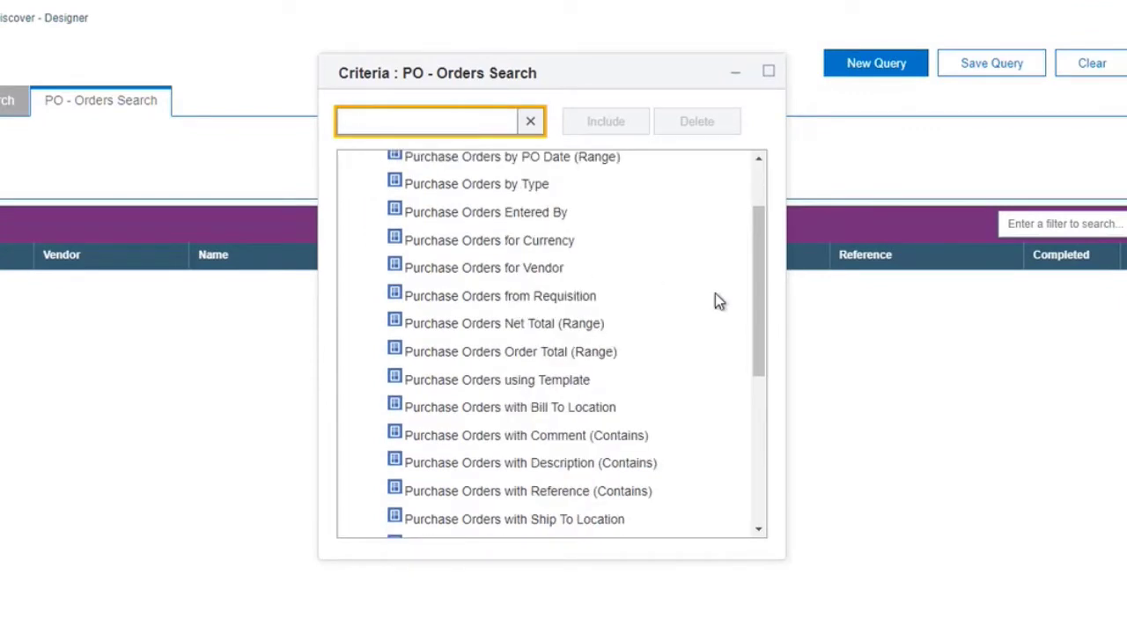
pyautogui.scroll(-5, 715, 300)
pyautogui.click(762, 528)
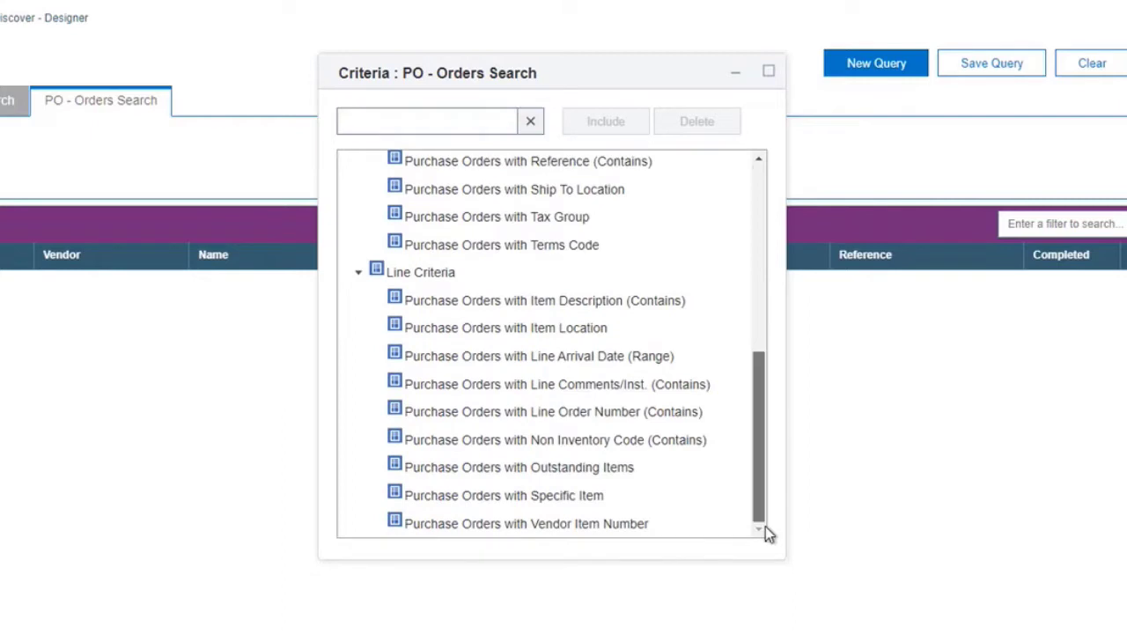
pyautogui.click(591, 467)
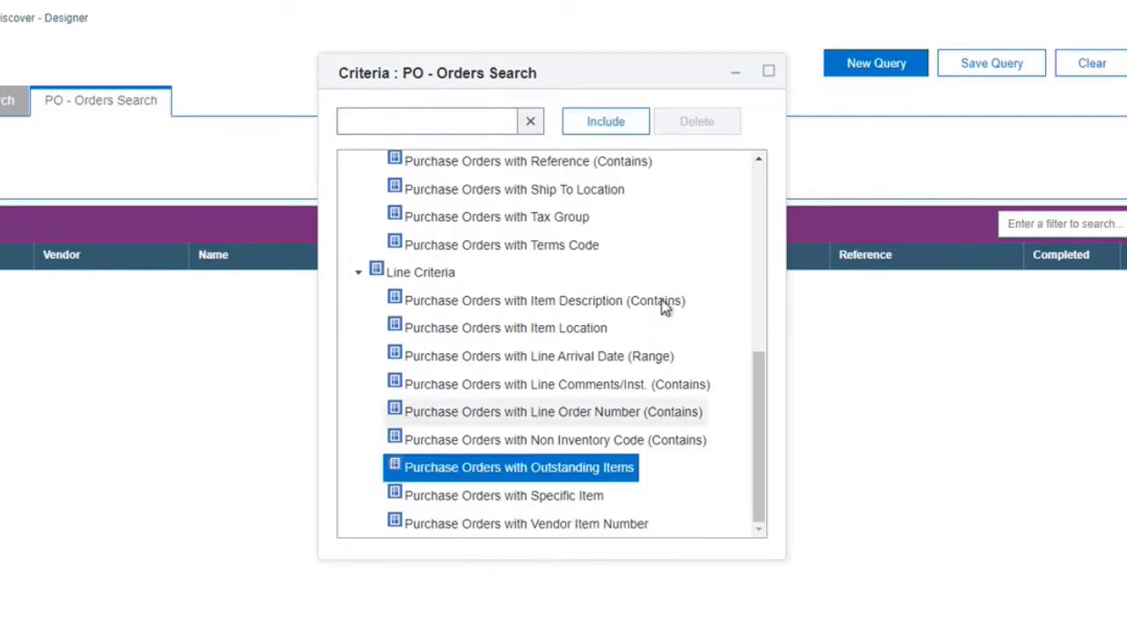
pyautogui.click(612, 125)
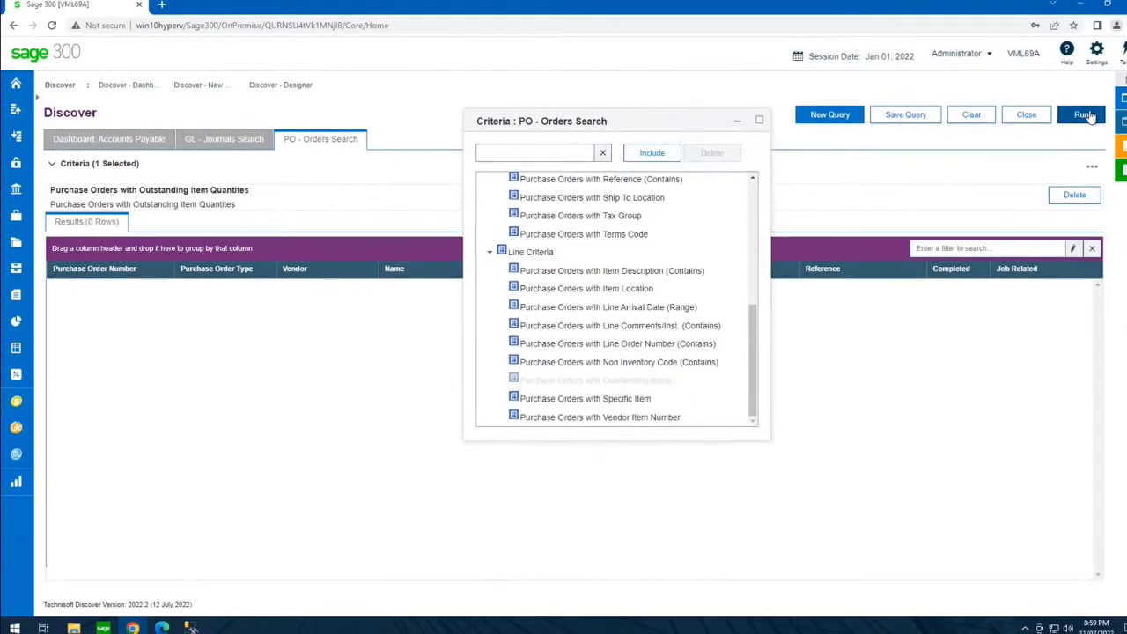
pyautogui.click(1090, 117)
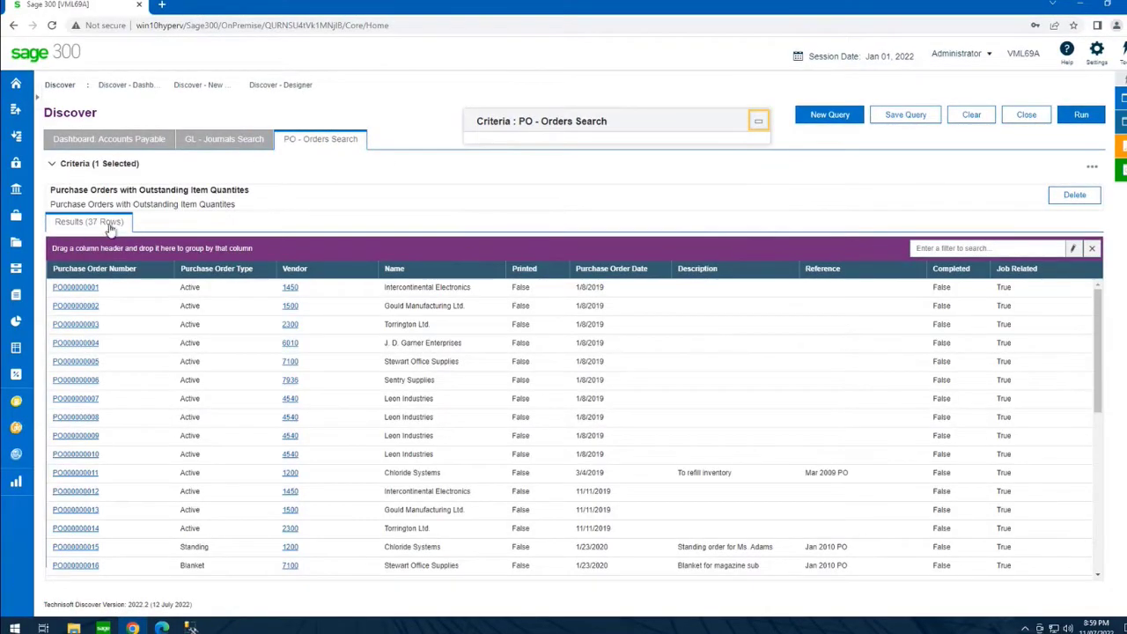
pyautogui.moveTo(1098, 324); pyautogui.dragTo(1108, 295)
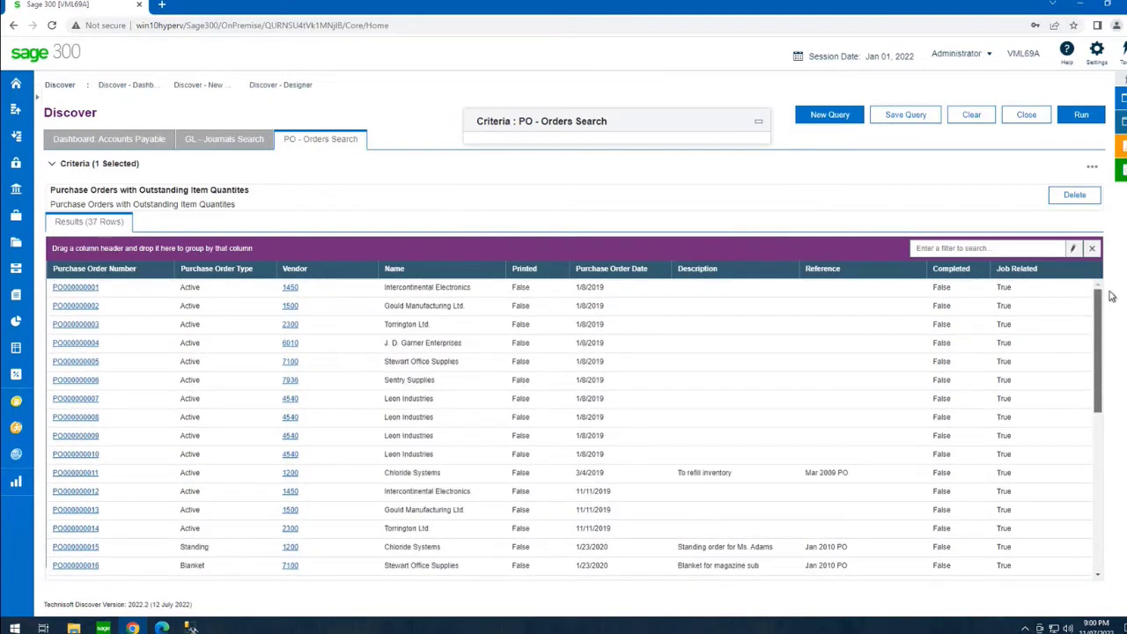
# Include the Purchase Orders with Line Arrival Date (Range) criterion in the purchase order query
pyautogui.click(653, 131)
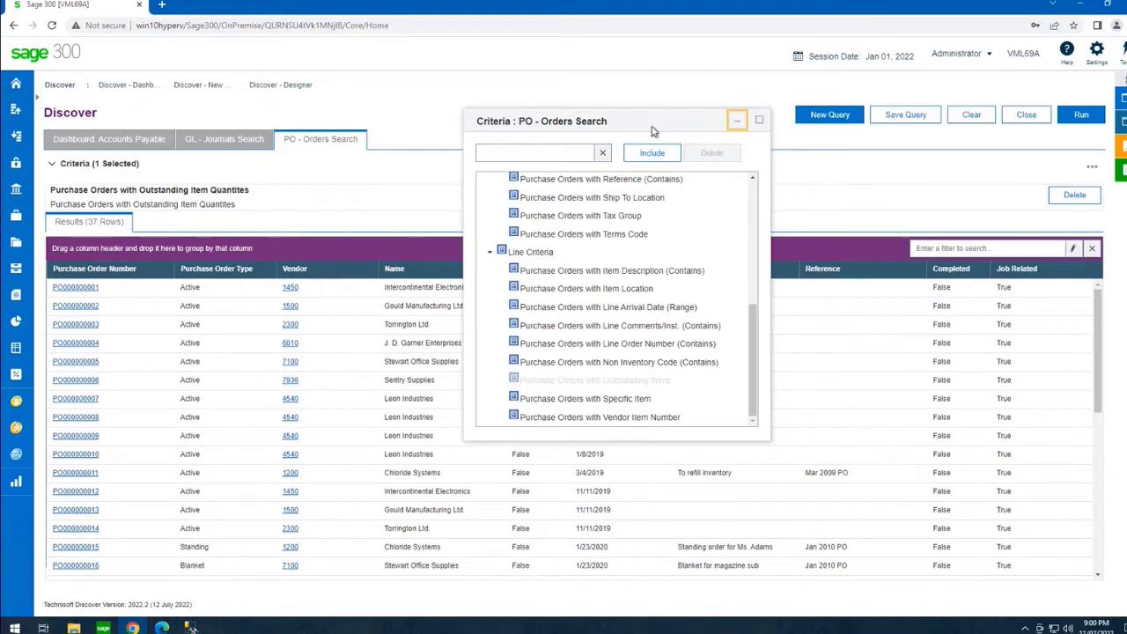
pyautogui.click(610, 308)
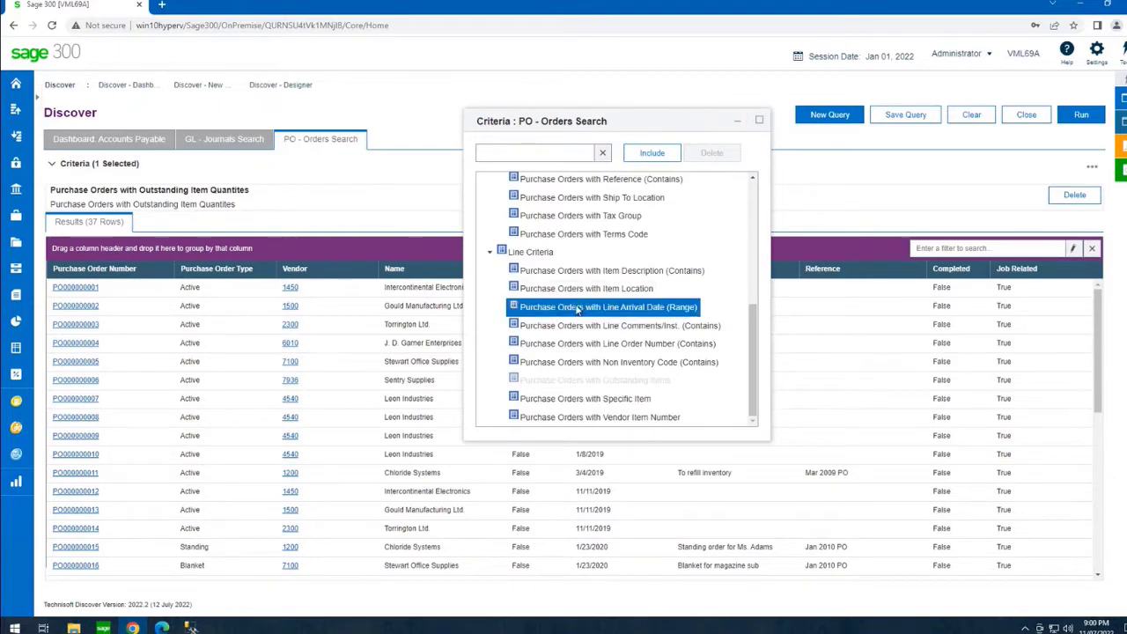
pyautogui.doubleClick(620, 313)
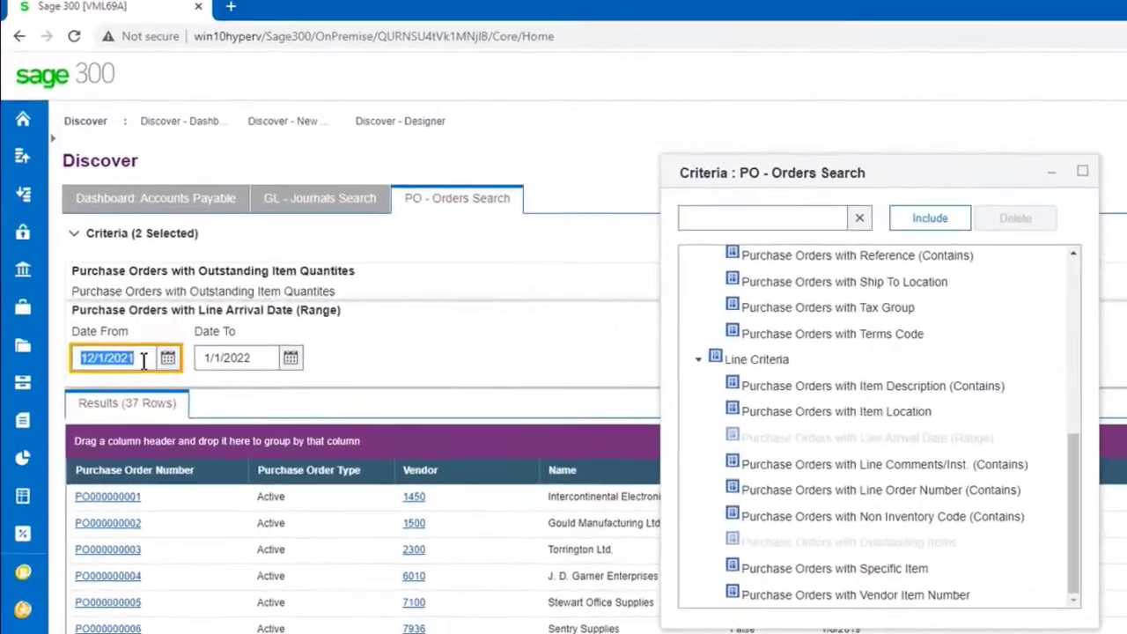
# Set the line arrival date range from 6/1/2021 to 6/30/2021 and run the query
pyautogui.write('6/1/2')
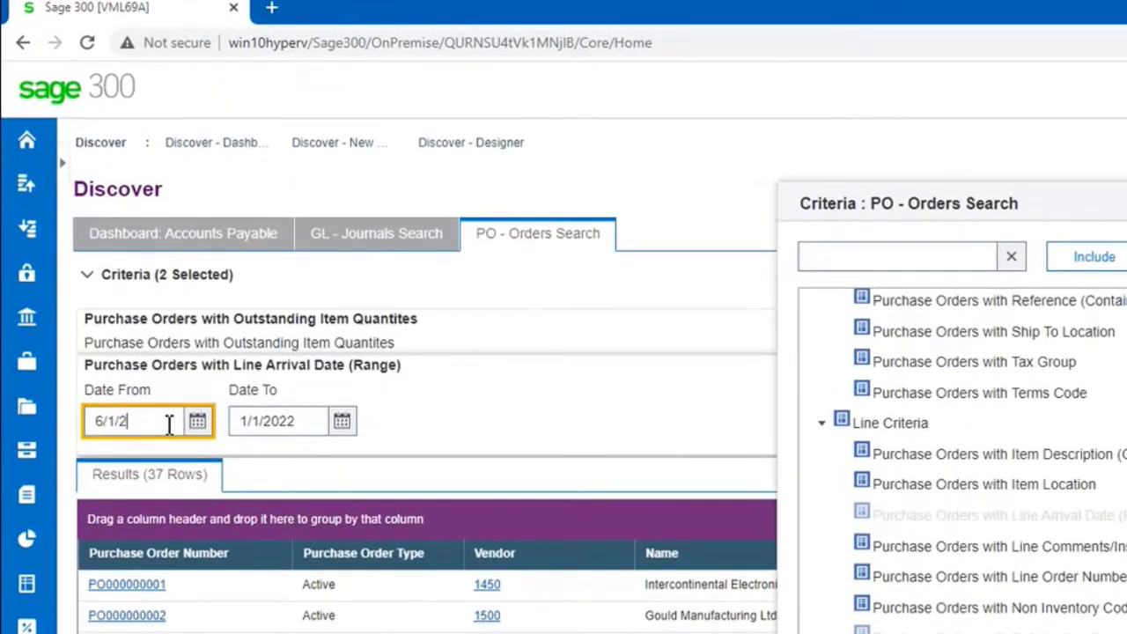
pyautogui.write('021')
pyautogui.press('Tab')
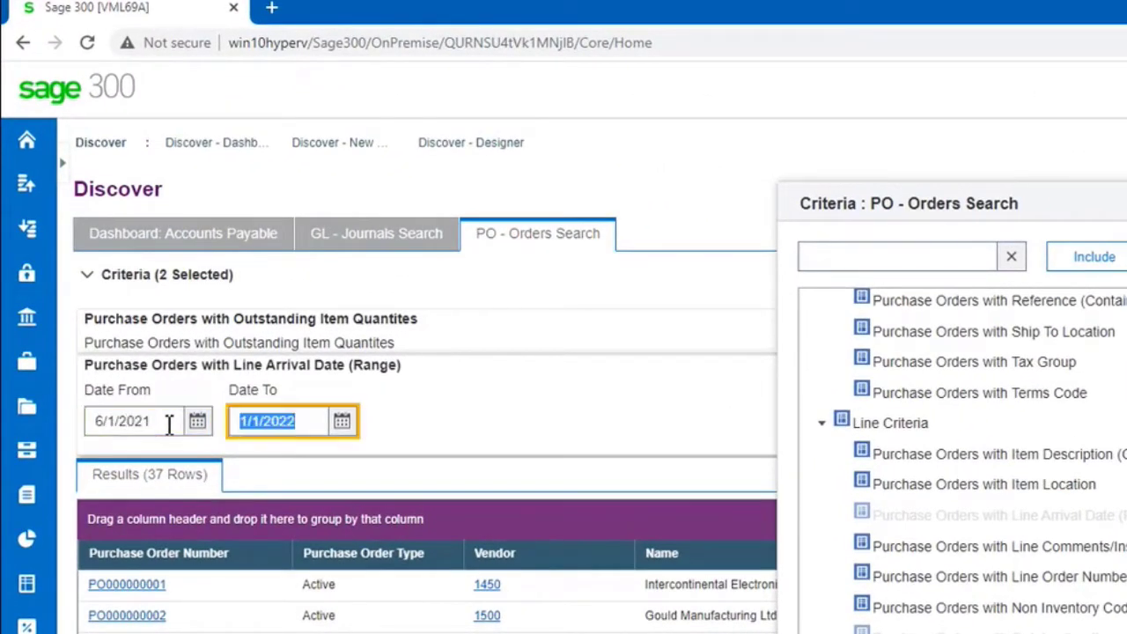
pyautogui.write('6')
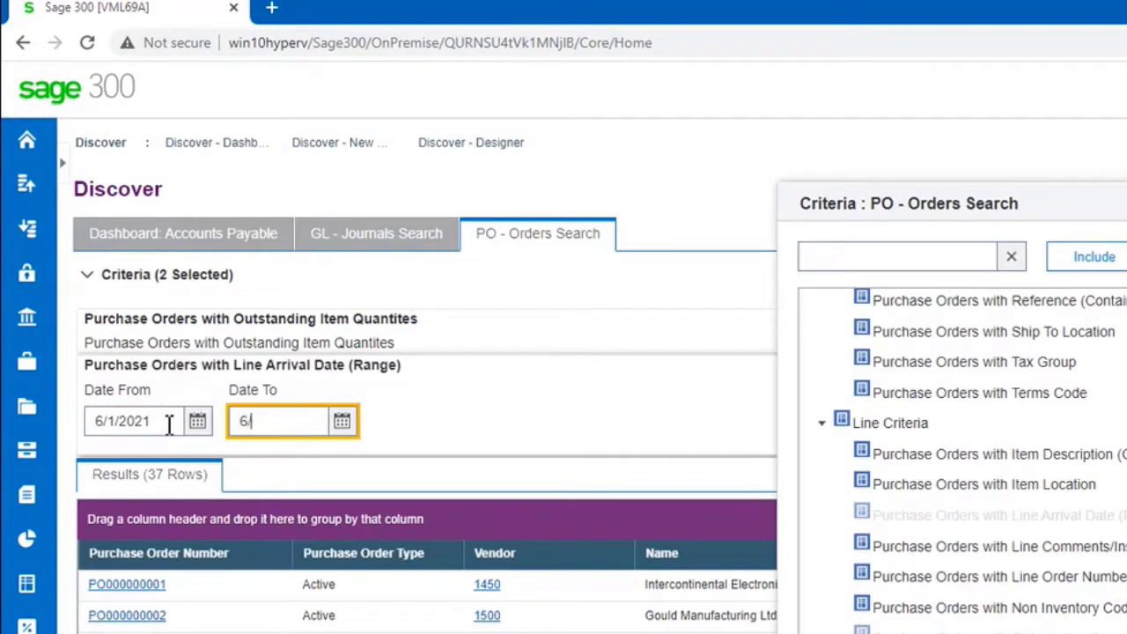
pyautogui.write('/30/2021')
pyautogui.press('Tab')
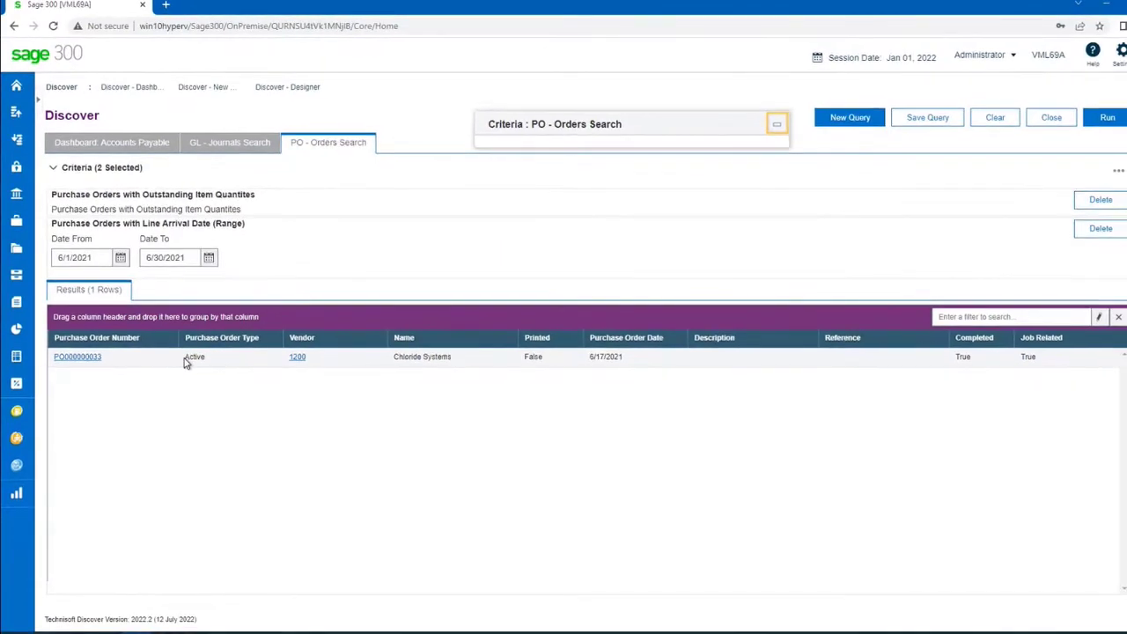
# Open the Chloride Systems purchase order from the results, examine its entry details and close it
pyautogui.click(114, 363)
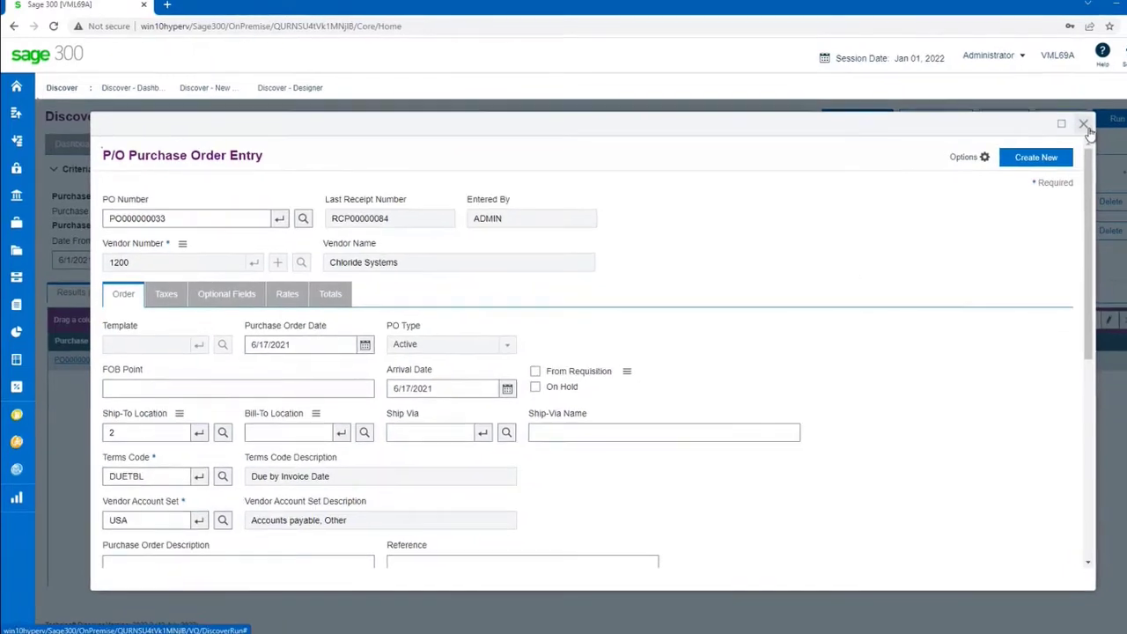
pyautogui.click(1084, 124)
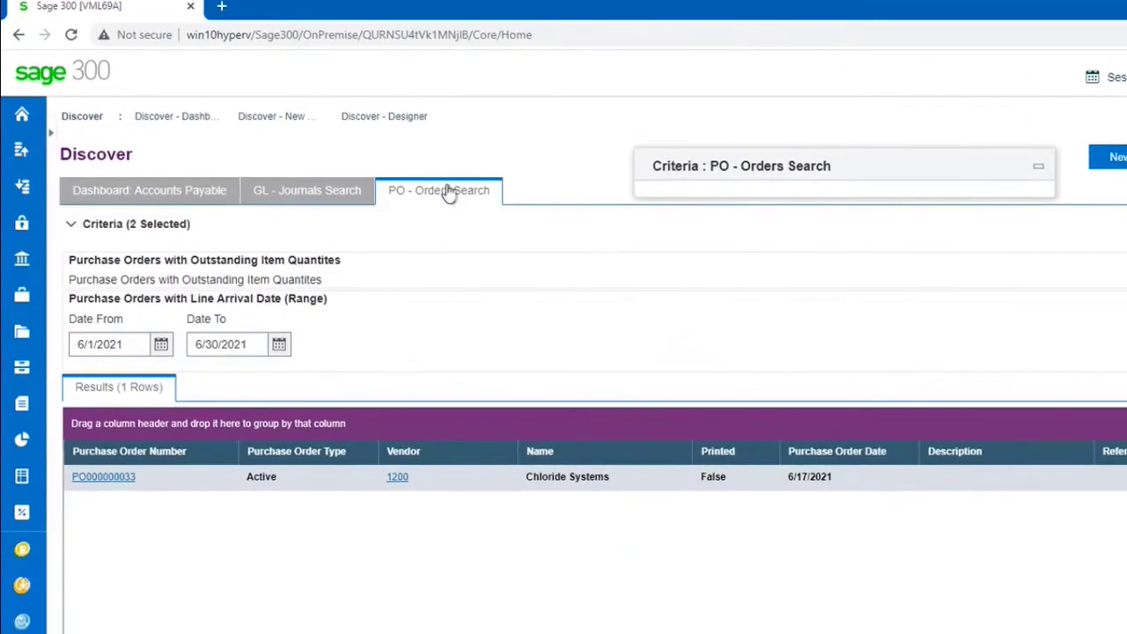
# Return to the GL - Journals Search query, delete its Line Account Number (Contains) criterion and rerun it
pyautogui.click(331, 201)
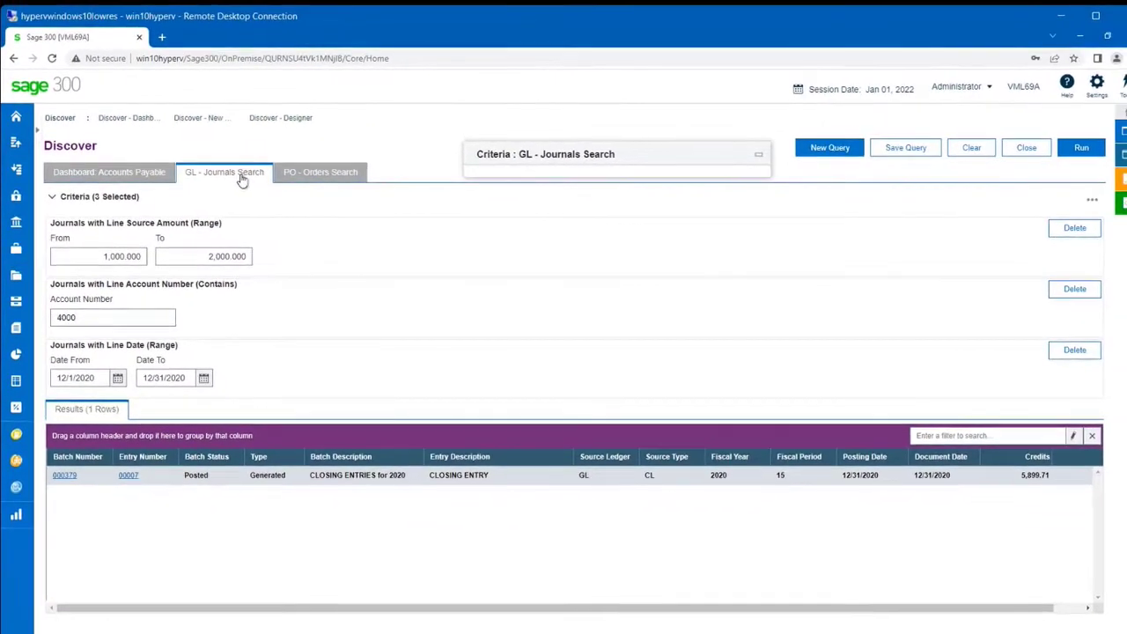
pyautogui.click(1089, 298)
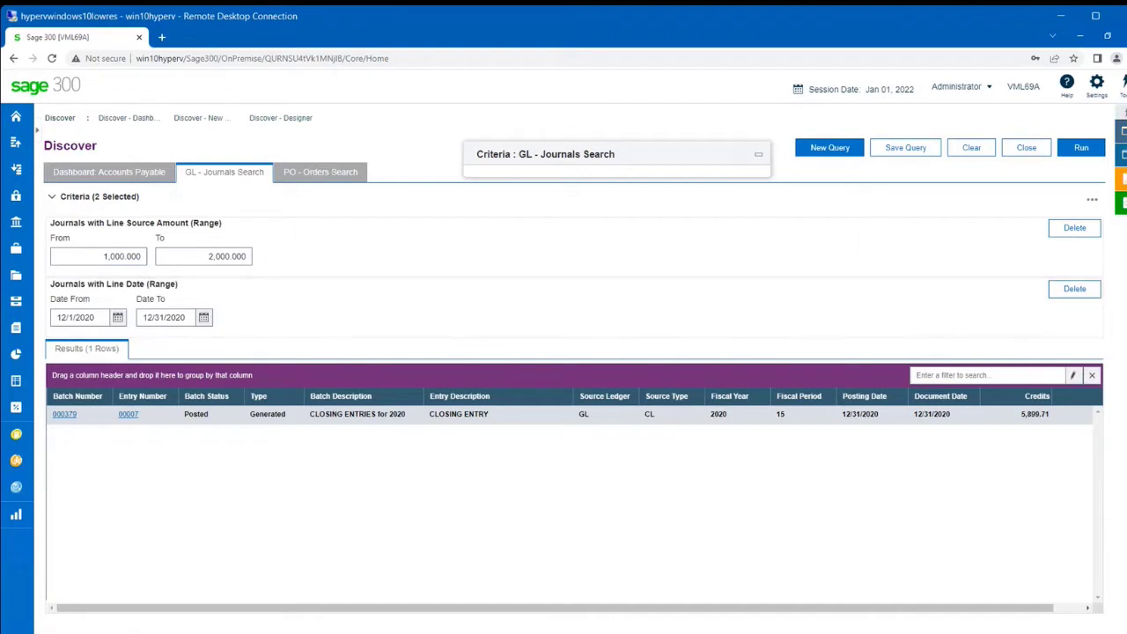
pyautogui.click(1085, 149)
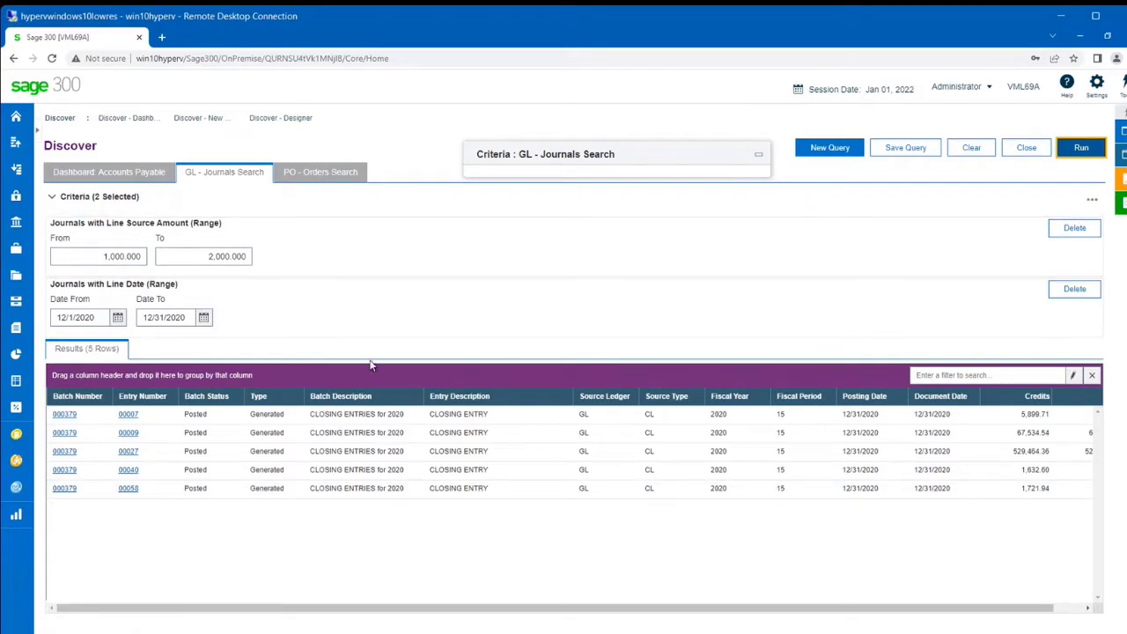
# Revisit the PO - Orders Search query and create a new Accounts Receivable query of type Customers Search
pyautogui.click(334, 179)
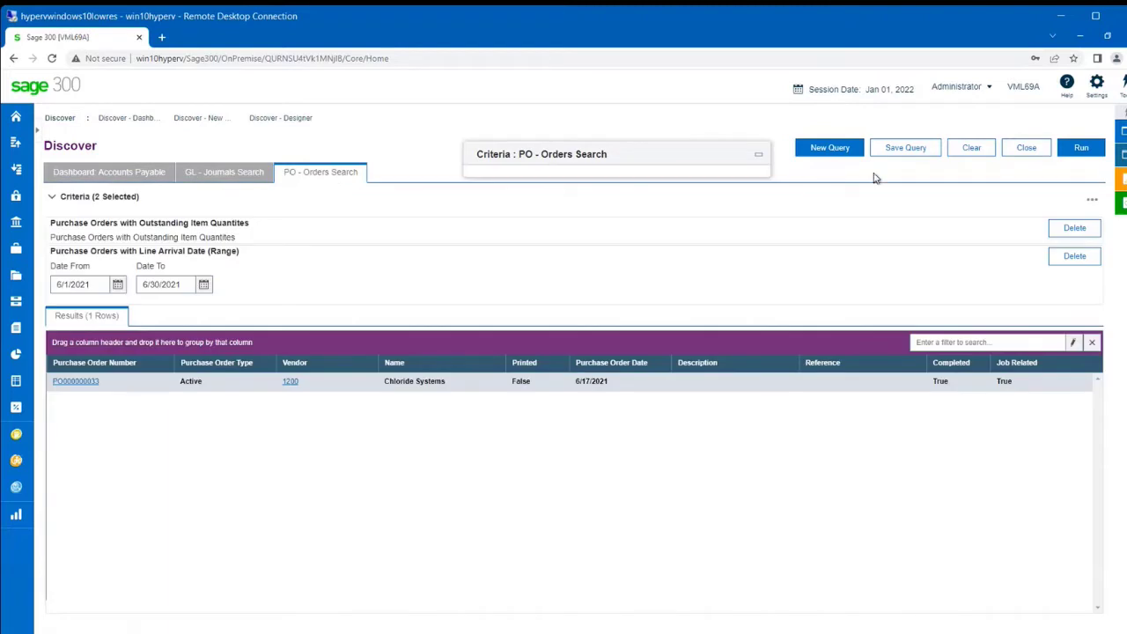
pyautogui.click(830, 148)
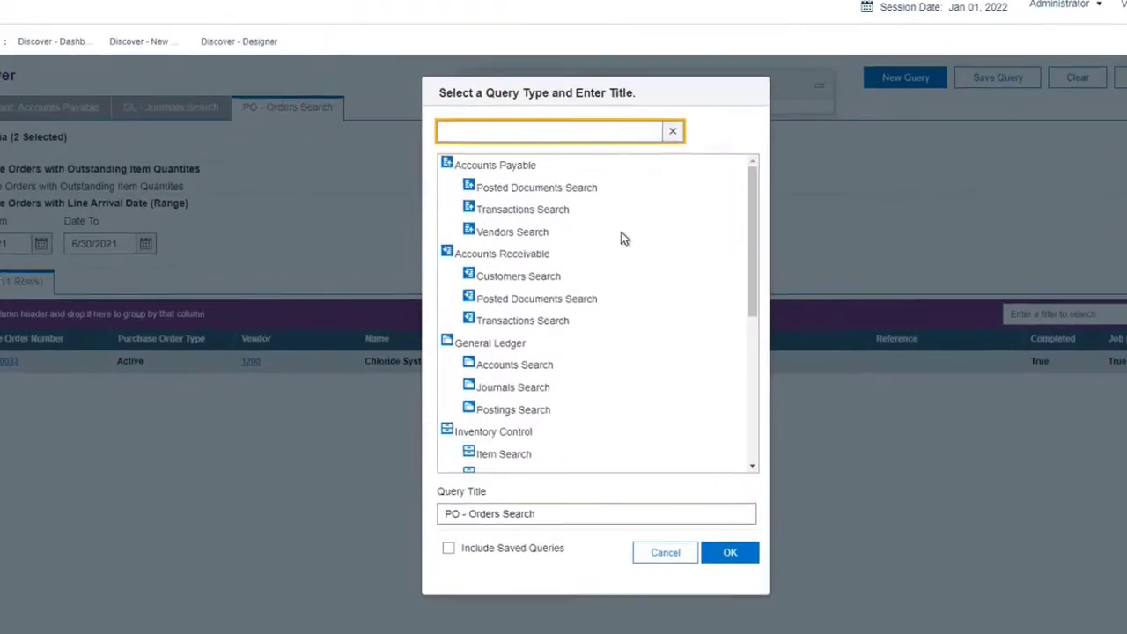
pyautogui.click(473, 275)
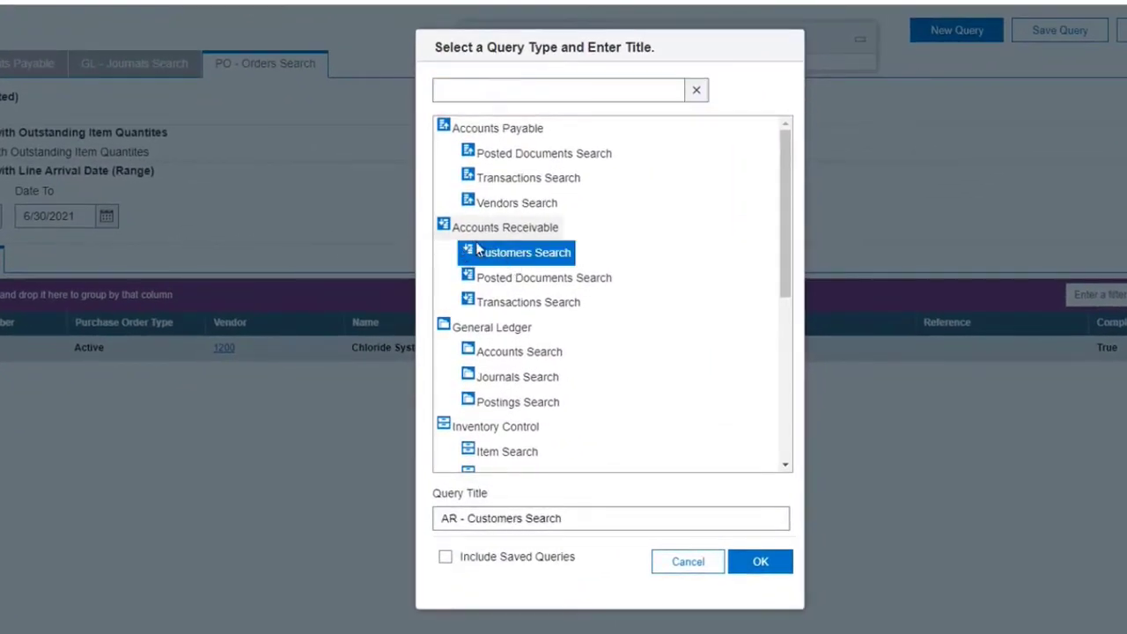
pyautogui.click(761, 562)
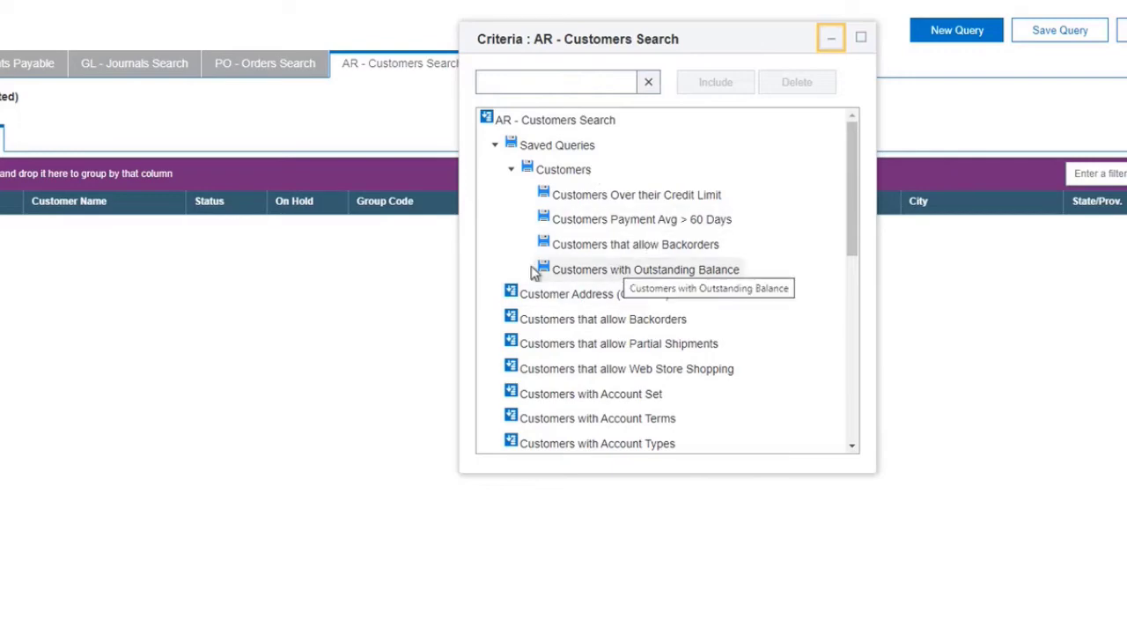
# Include the saved query Customers with Outstanding Balance, run it and review the customers listed
pyautogui.click(662, 275)
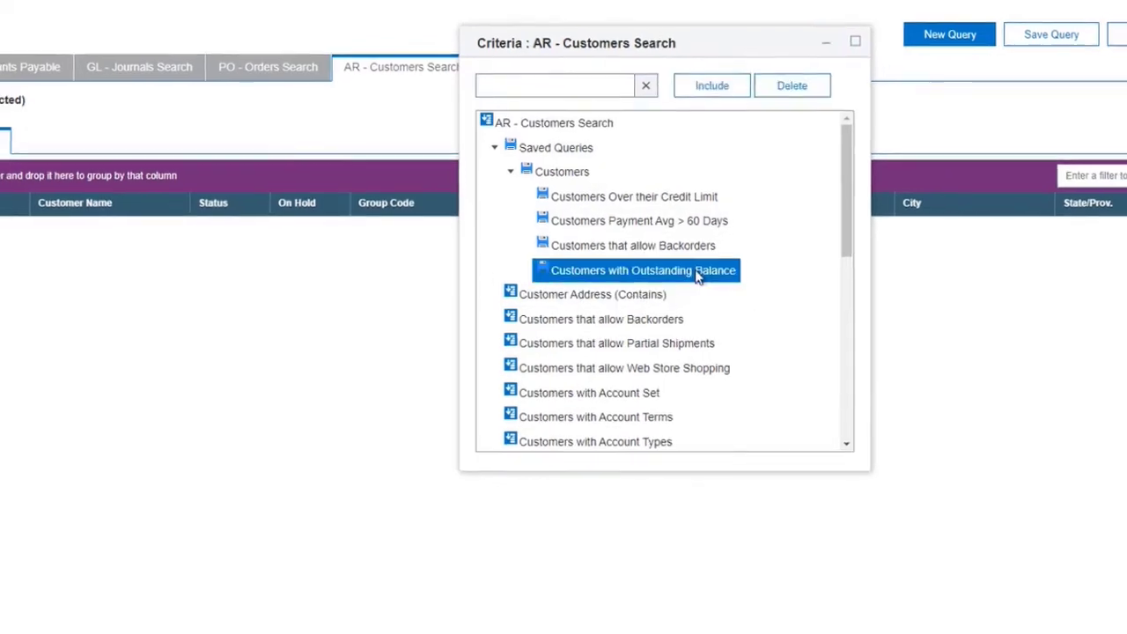
pyautogui.click(653, 145)
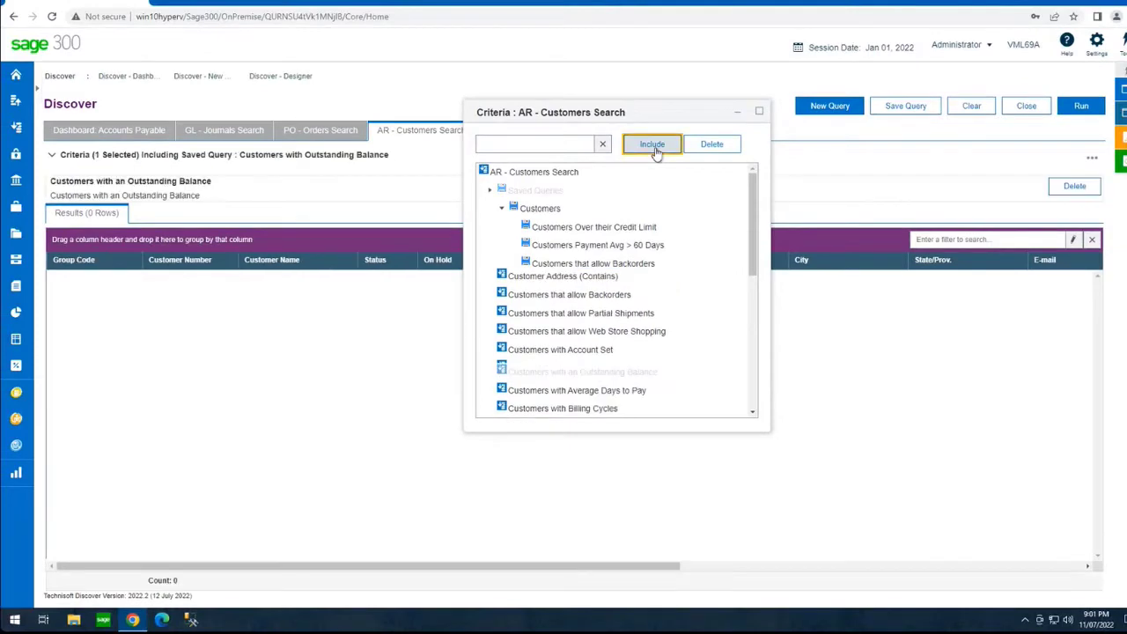
pyautogui.click(1081, 106)
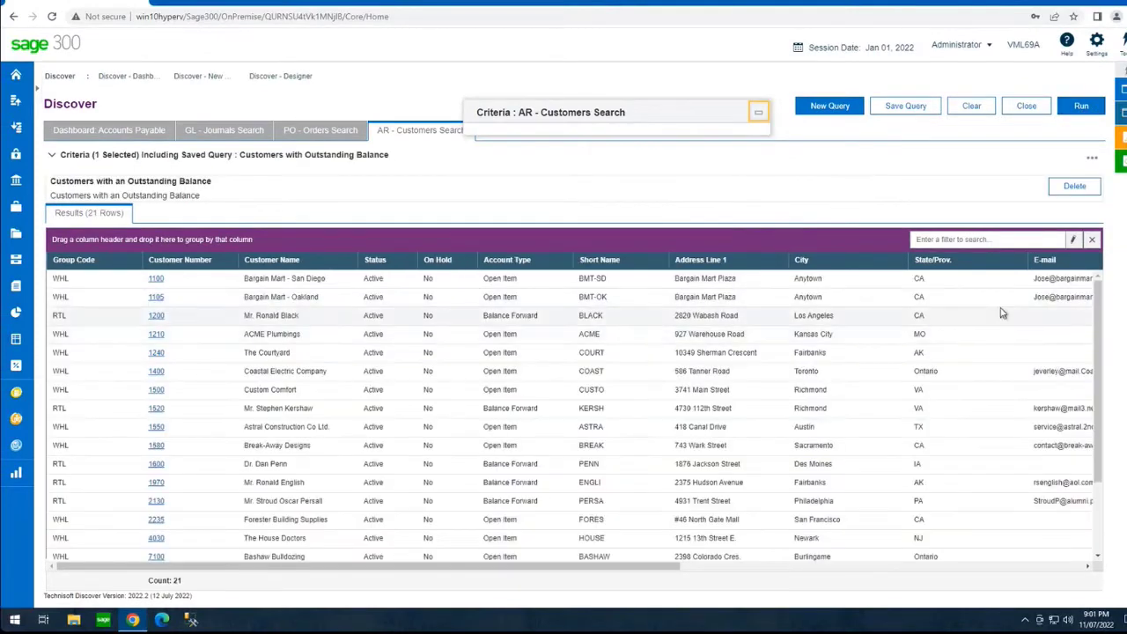
pyautogui.moveTo(1097, 311); pyautogui.dragTo(1089, 272)
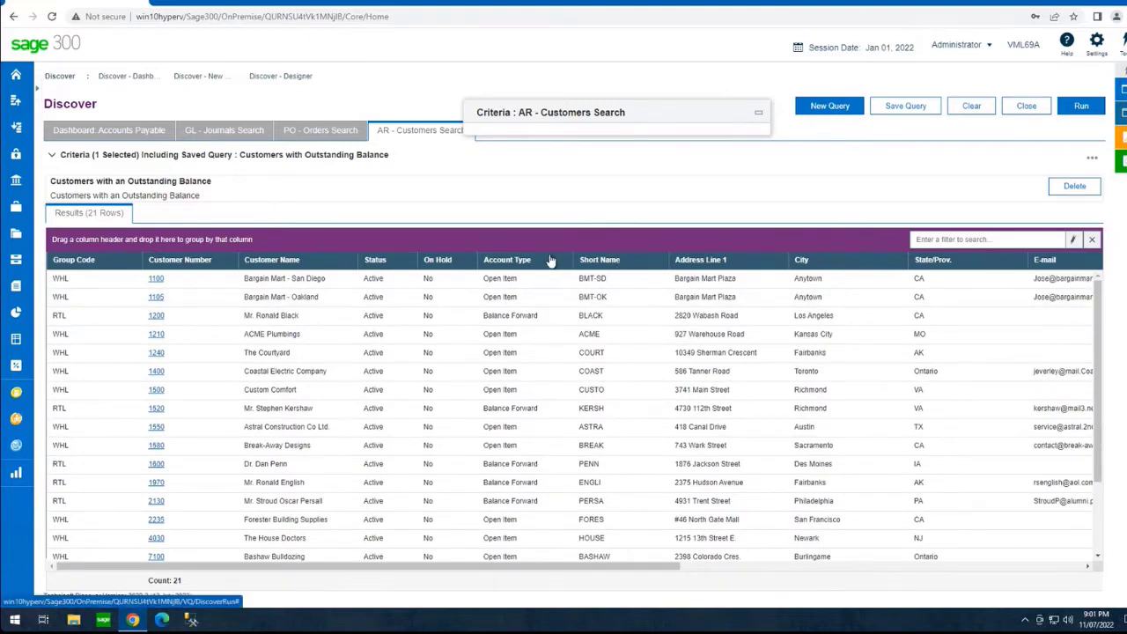
# Group the customer results by Account Type and widen the Func. Balance Due and Cust. Balance Due columns to read their summaries
pyautogui.moveTo(550, 261); pyautogui.dragTo(535, 239)
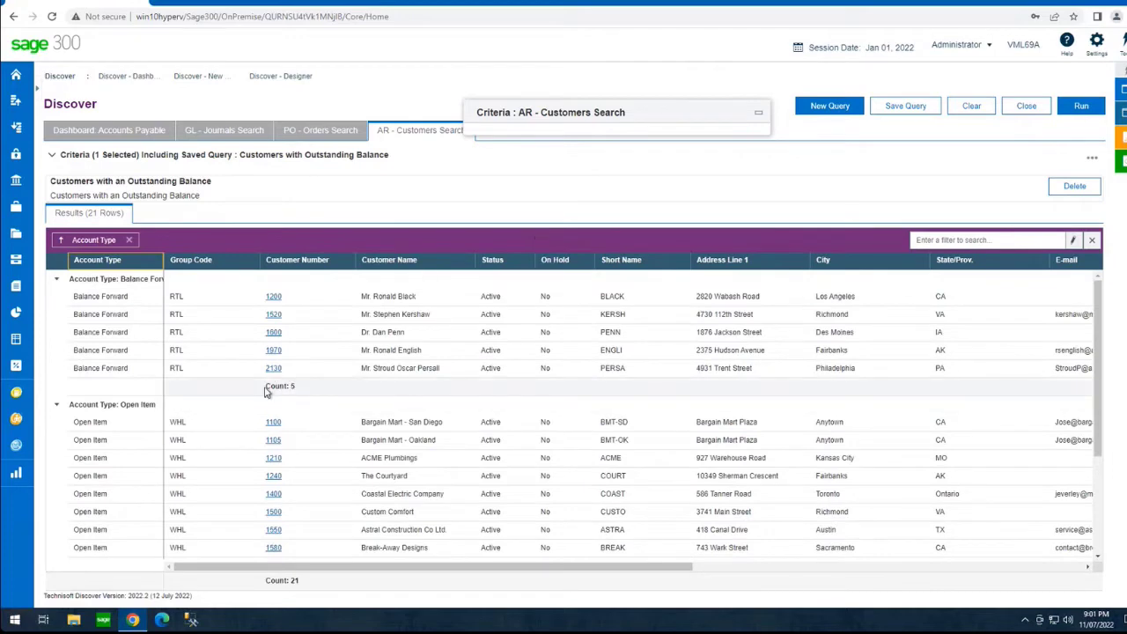
pyautogui.moveTo(266, 387); pyautogui.dragTo(299, 387)
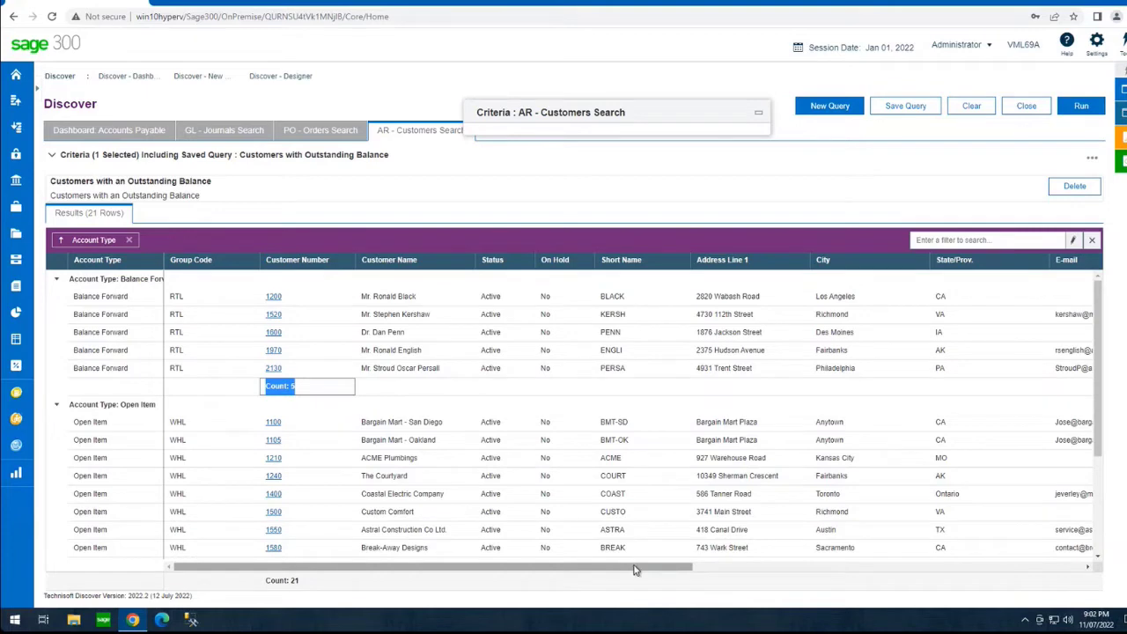
pyautogui.moveTo(635, 570); pyautogui.dragTo(973, 544)
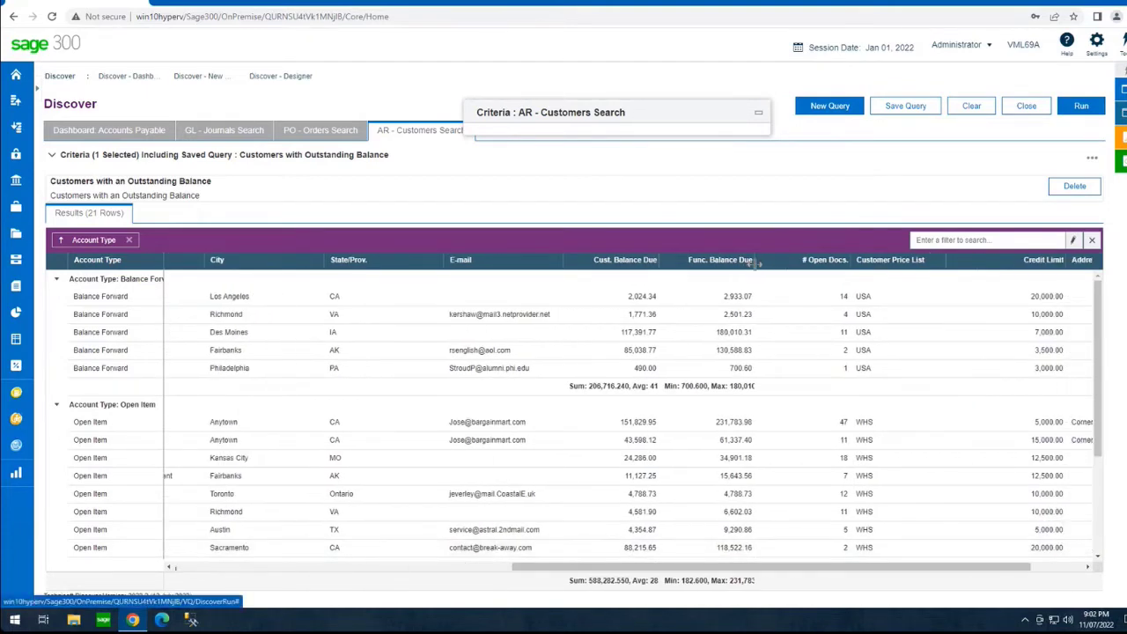
pyautogui.moveTo(755, 263); pyautogui.dragTo(797, 262)
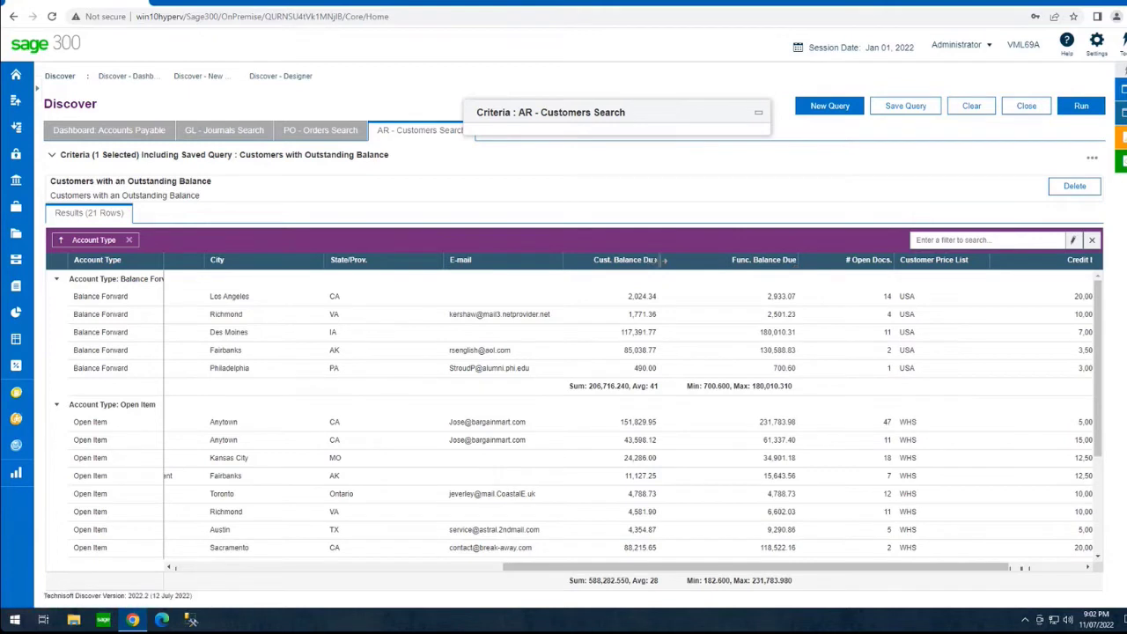
pyautogui.moveTo(664, 260); pyautogui.dragTo(706, 260)
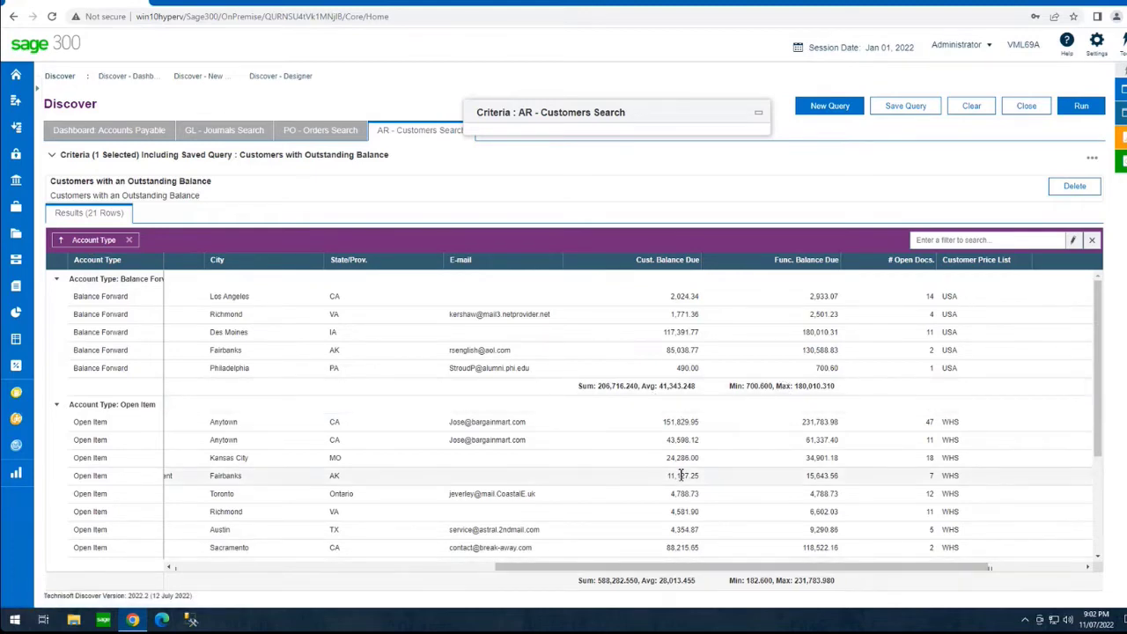
pyautogui.scroll(-1, 681, 475)
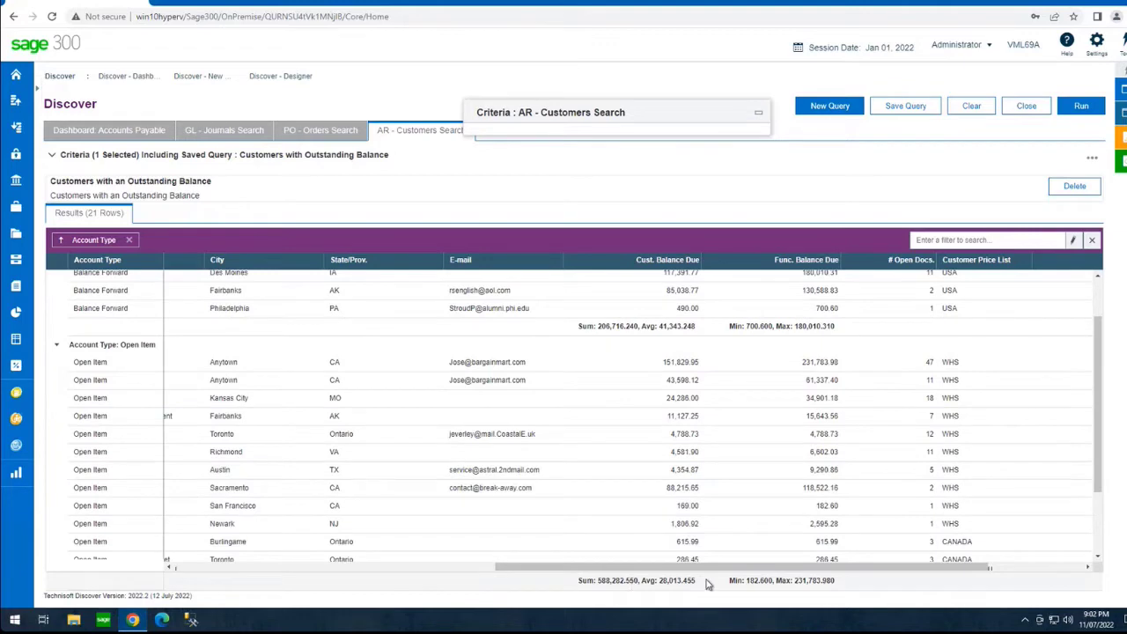
pyautogui.scroll(1, 888, 444)
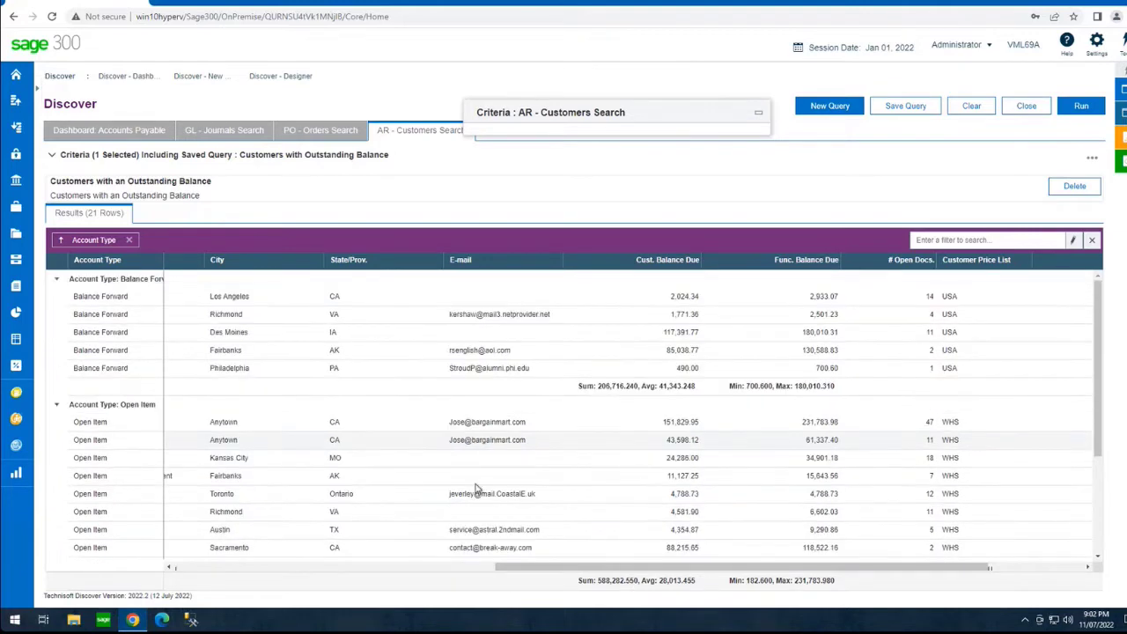
pyautogui.click(335, 568)
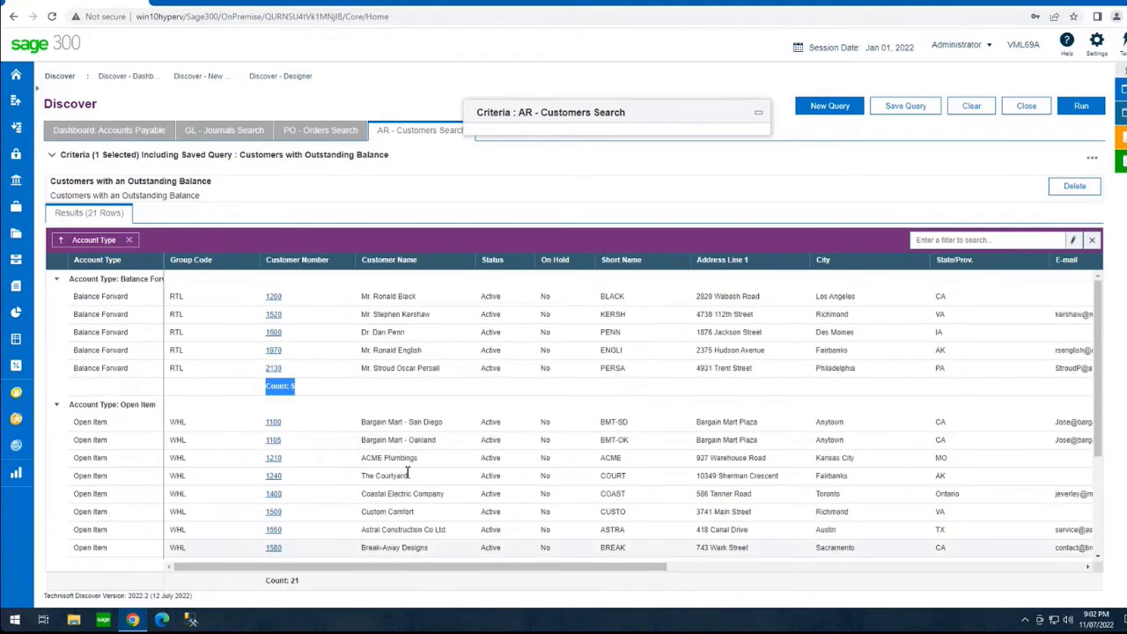
# Export the grouped customer results to Excel, then open GridExport (3).xlsx and review the exported sheet
pyautogui.click(470, 260)
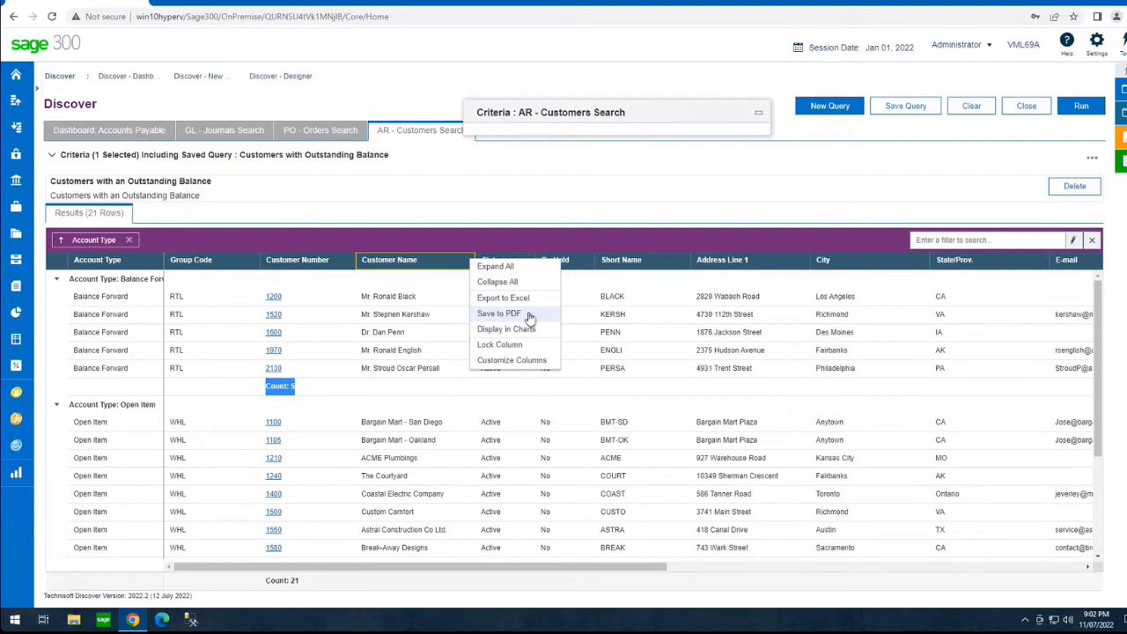
pyautogui.click(529, 301)
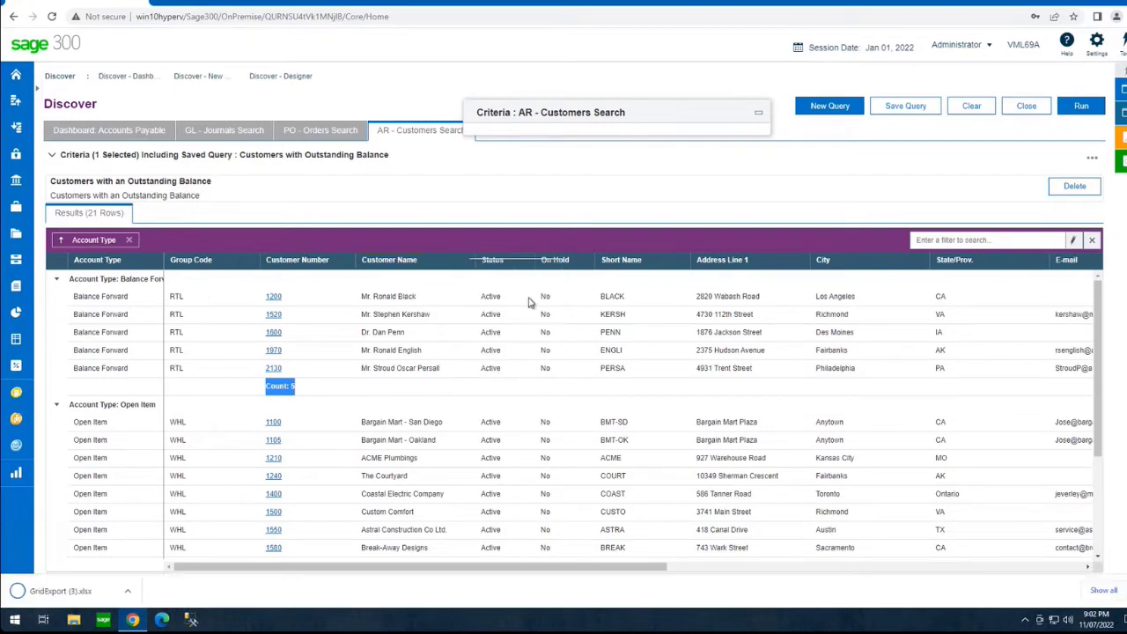
pyautogui.click(69, 601)
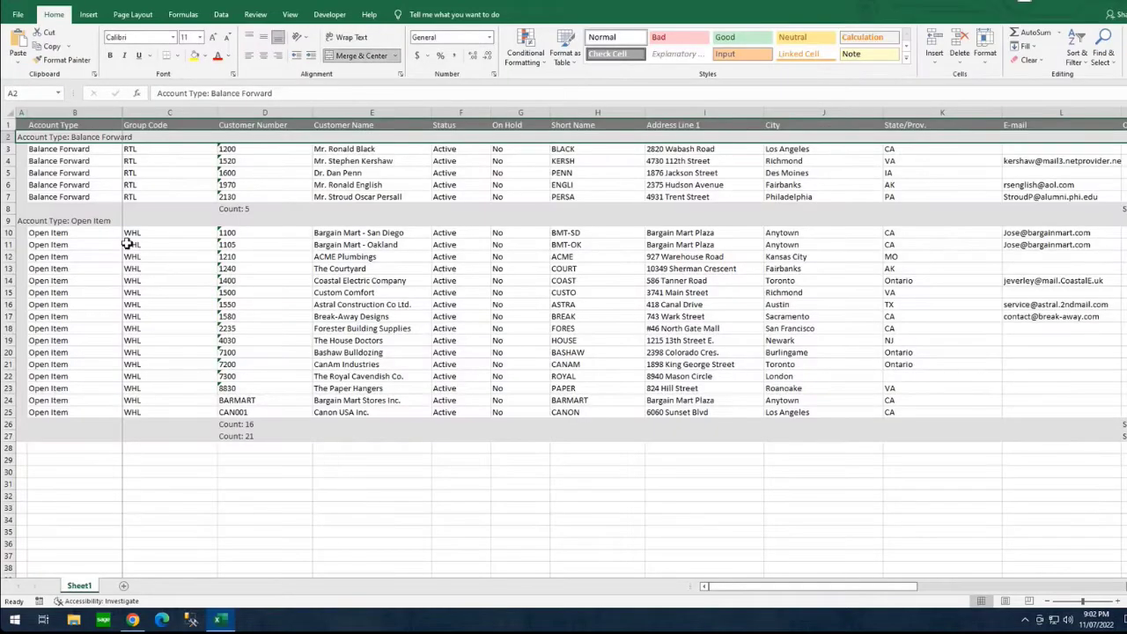
pyautogui.moveTo(729, 588); pyautogui.dragTo(656, 603)
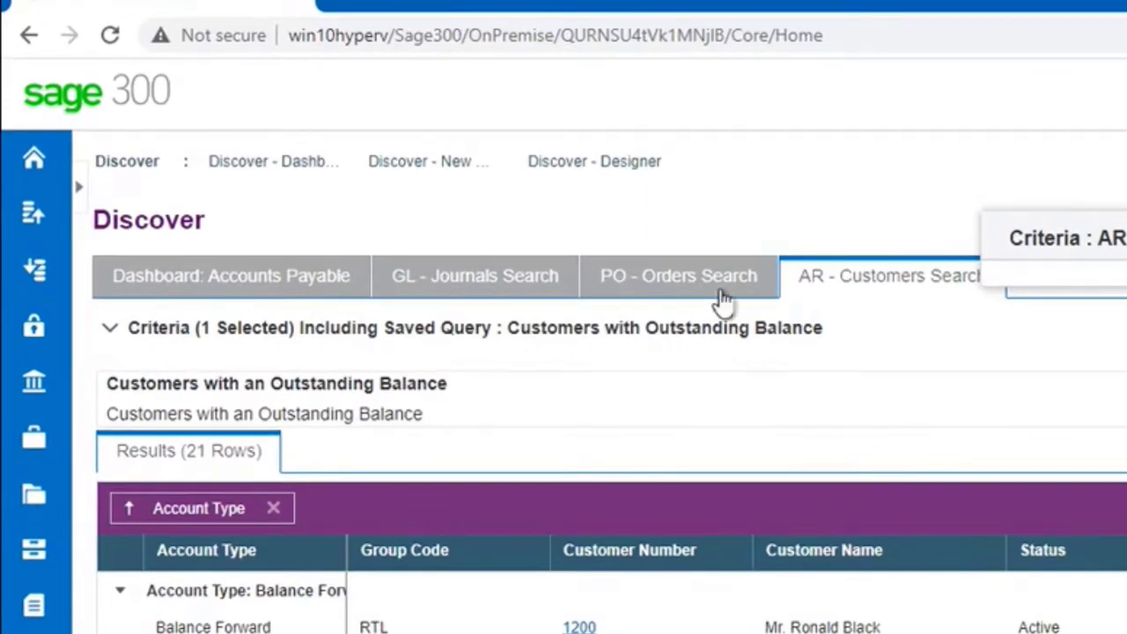
# Return to the Accounts Payable dashboard and switch it to the General Ledger dashboard under Sage Core
pyautogui.click(300, 275)
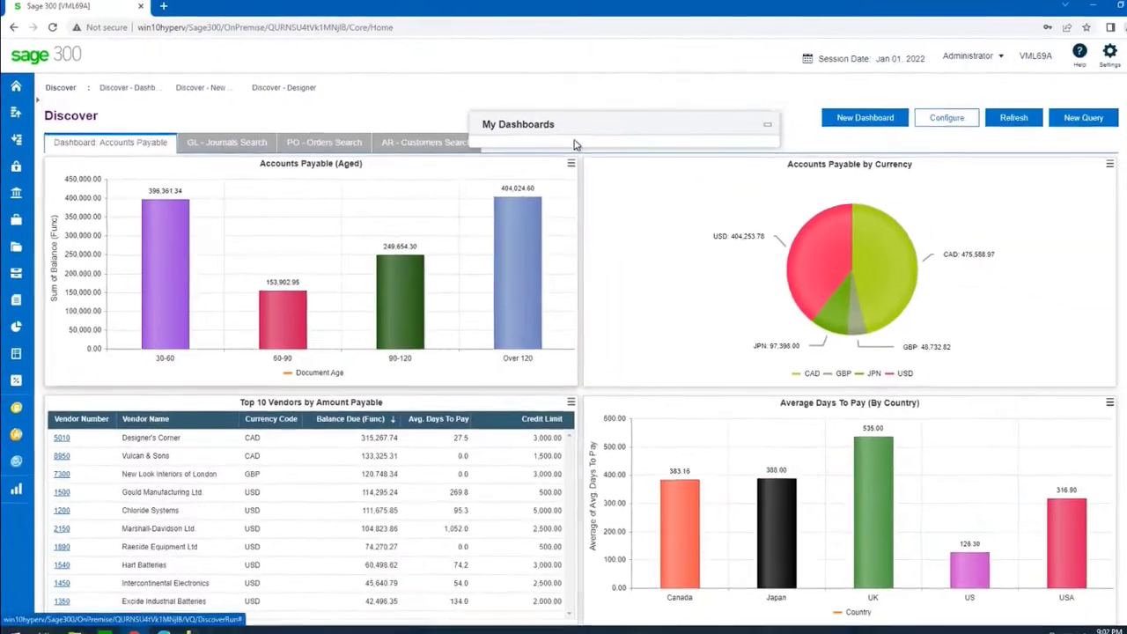
pyautogui.moveTo(589, 123); pyautogui.dragTo(631, 115)
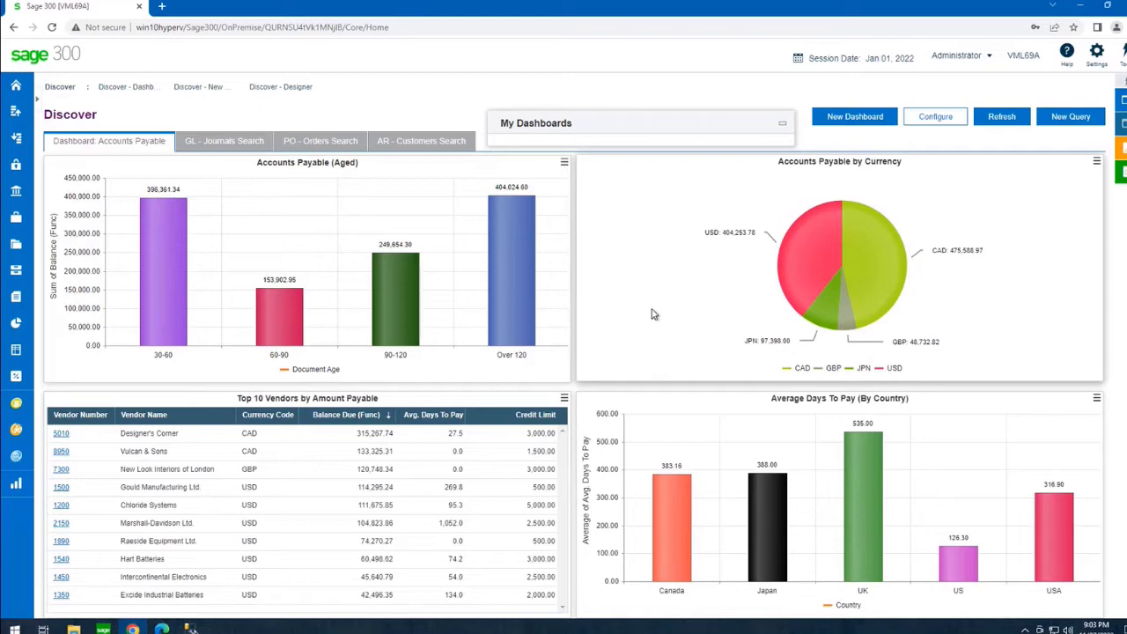
pyautogui.click(640, 129)
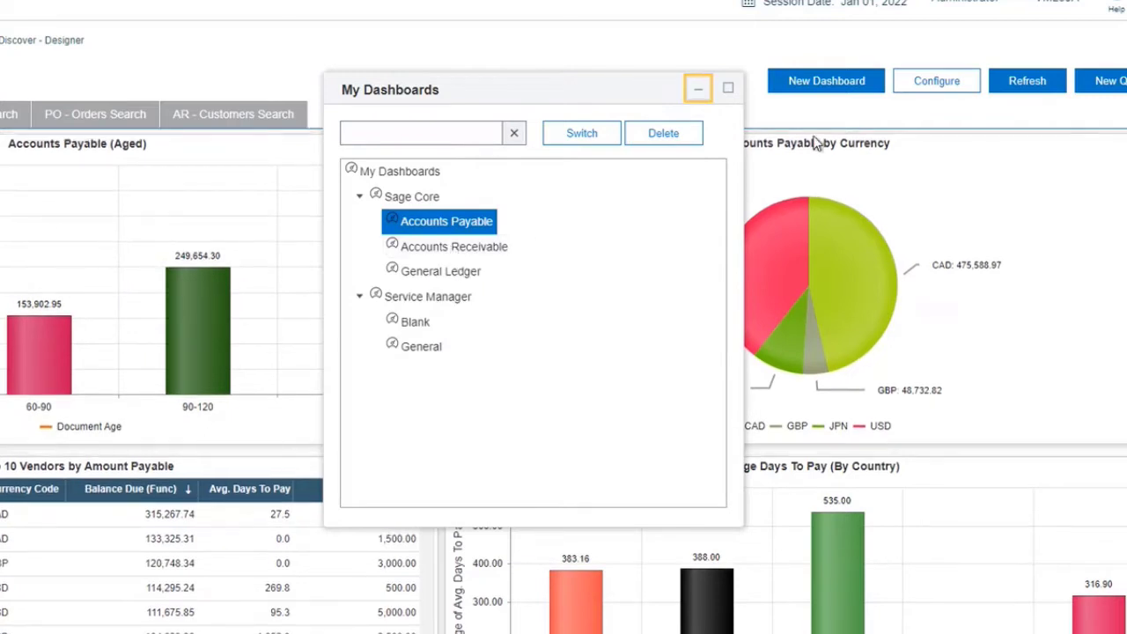
pyautogui.click(465, 272)
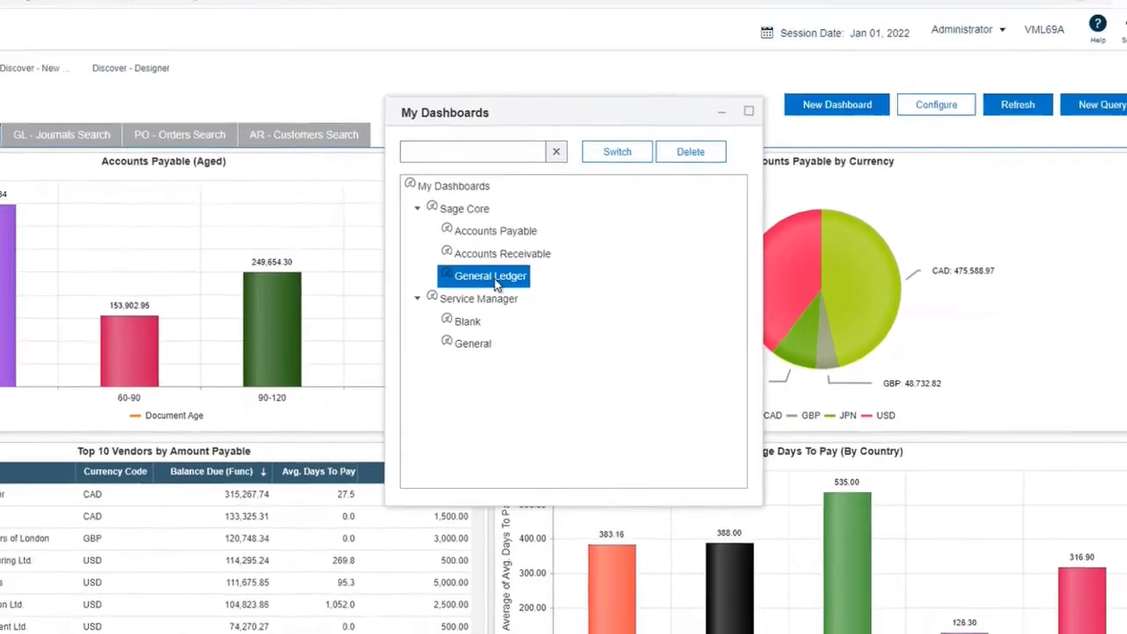
pyautogui.doubleClick(445, 273)
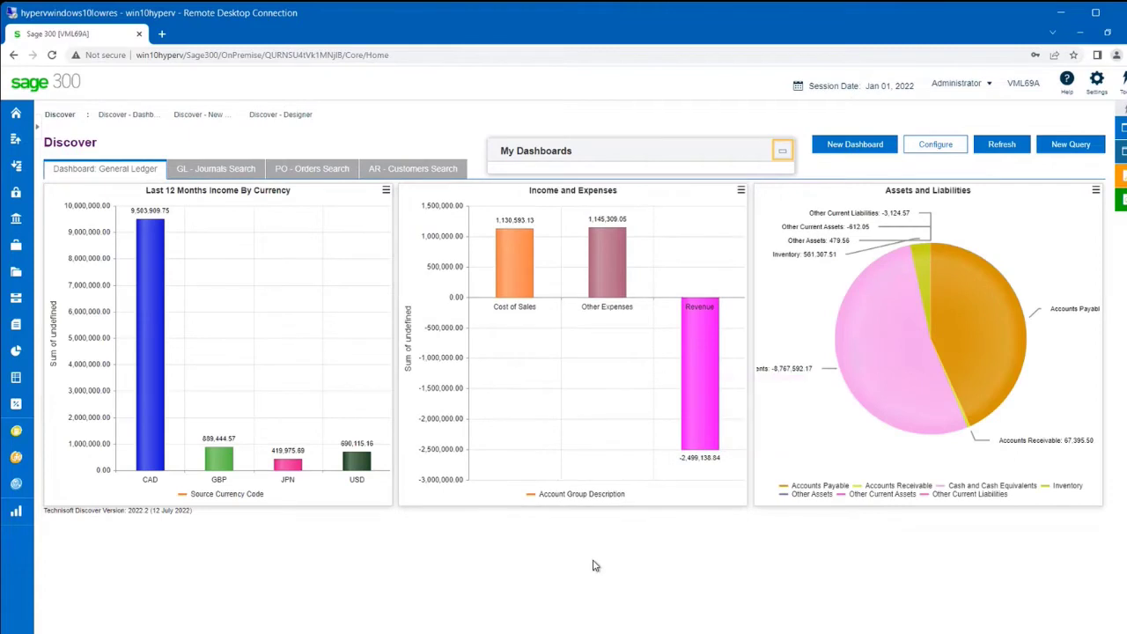
# Switch to the General dashboard under Service Manager and examine its layout and auto-refresh configuration without changing it
pyautogui.click(610, 156)
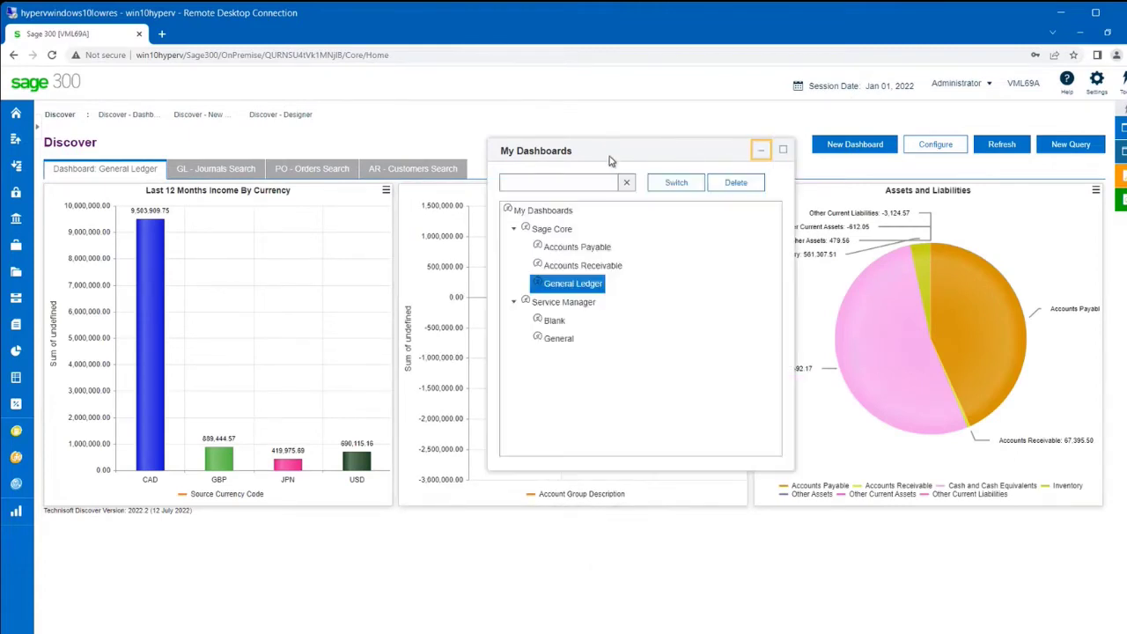
pyautogui.doubleClick(558, 340)
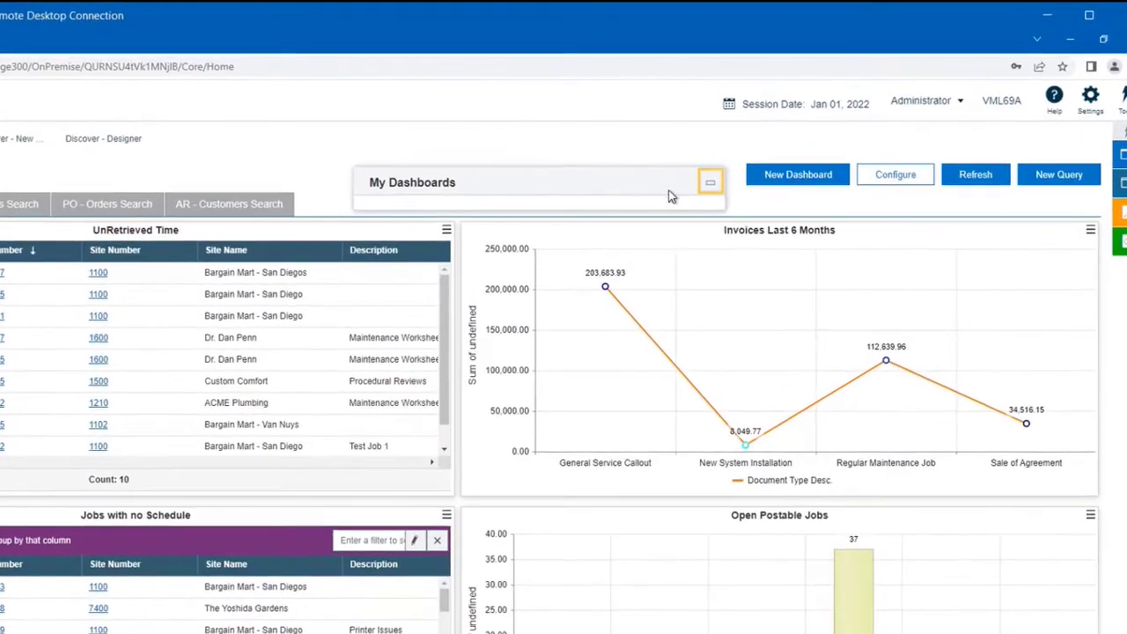
pyautogui.click(896, 175)
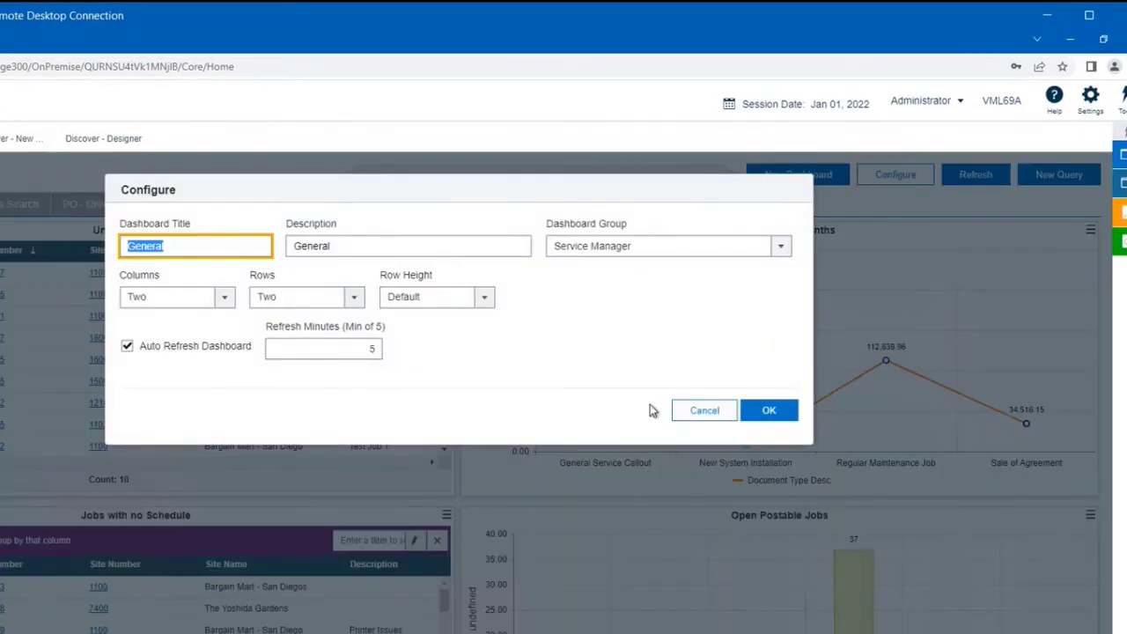
pyautogui.click(187, 303)
pyautogui.click(187, 303)
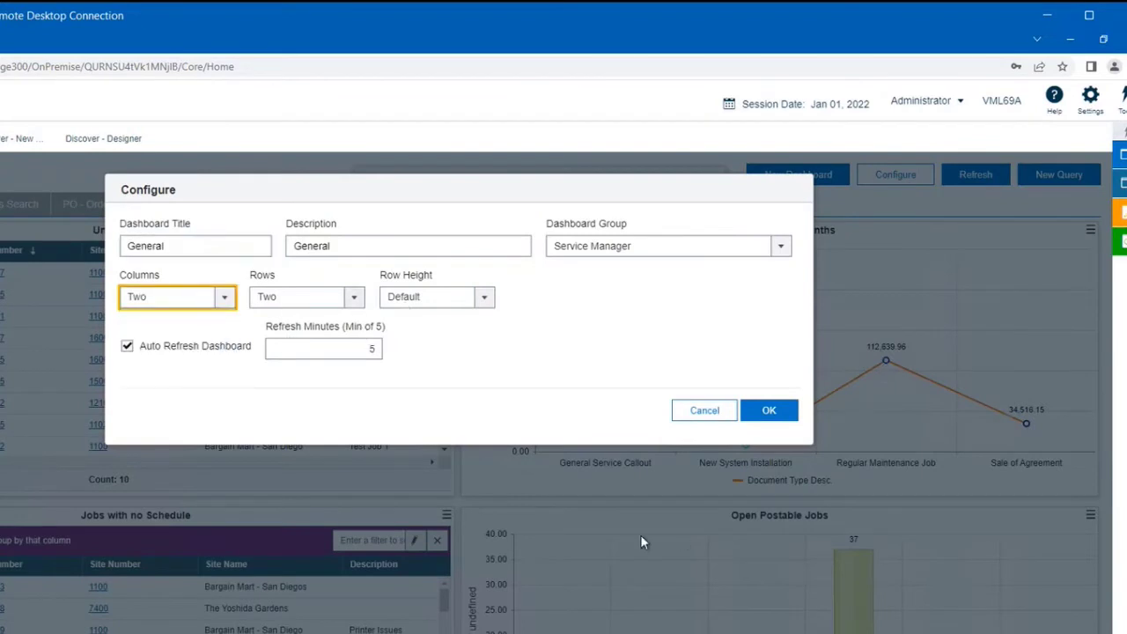
pyautogui.click(311, 351)
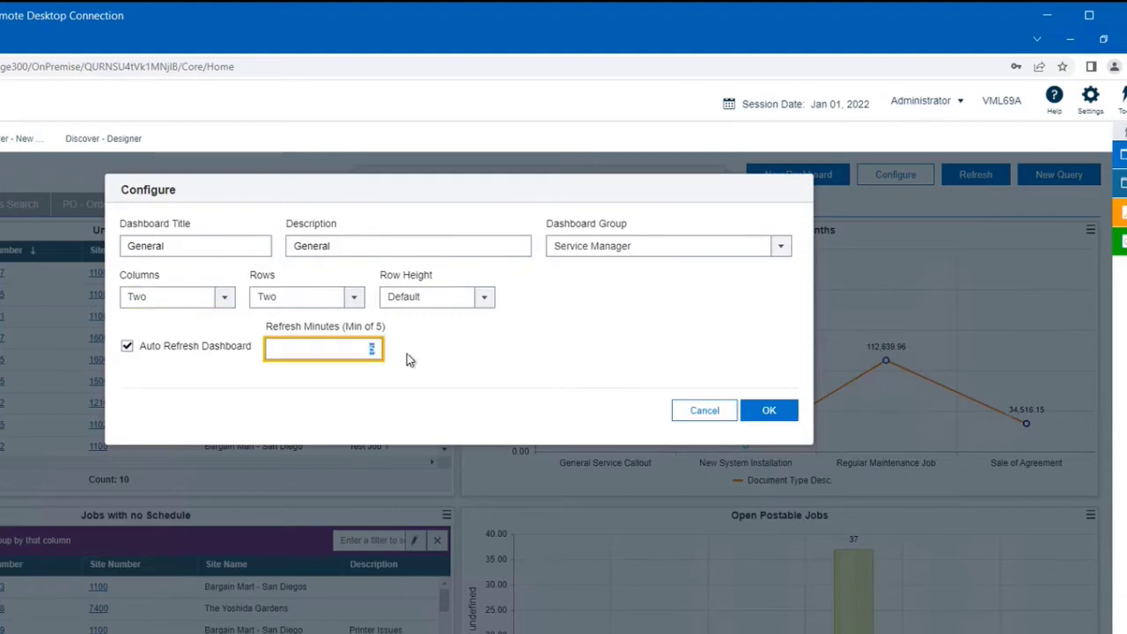
pyautogui.click(407, 353)
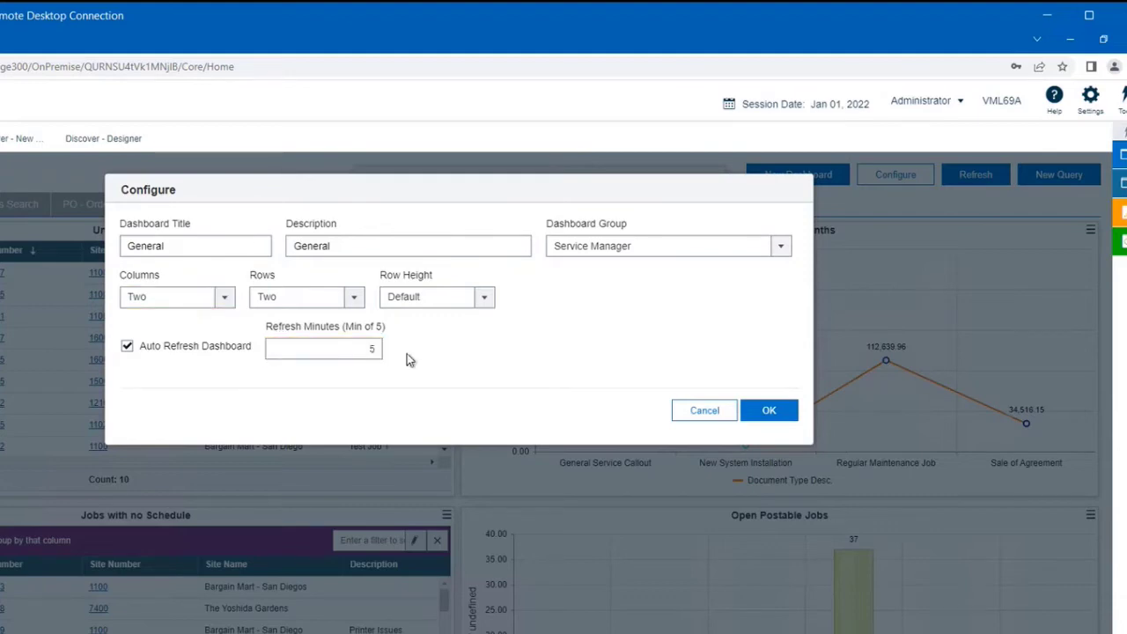
pyautogui.click(704, 411)
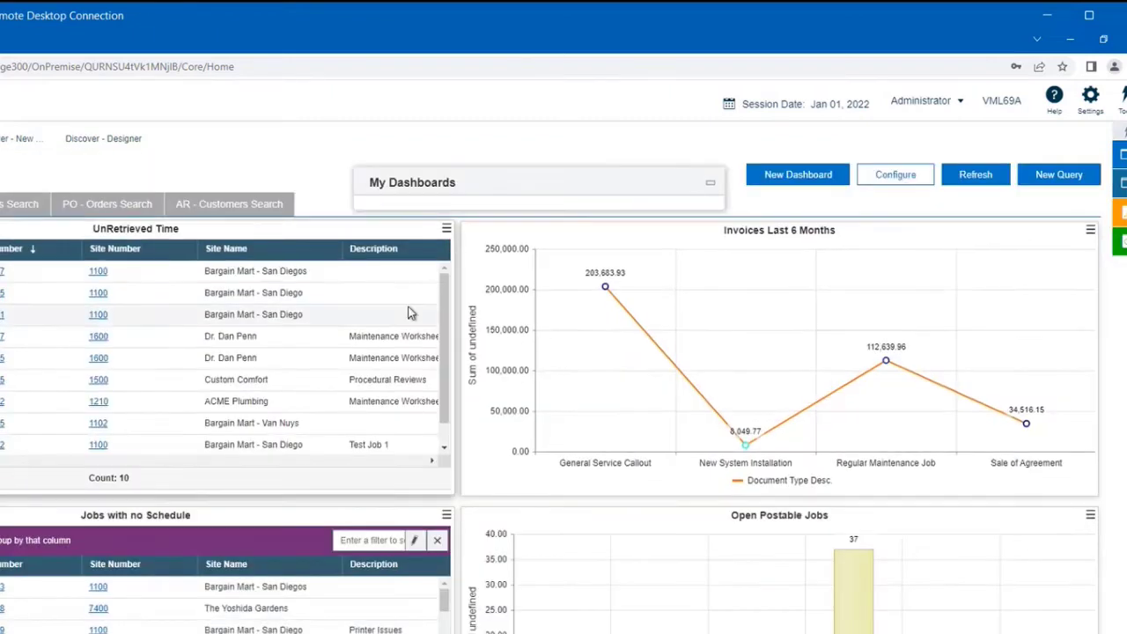
# Refresh the General dashboard and switch to the Accounts Receivable dashboard under Sage Core
pyautogui.click(976, 176)
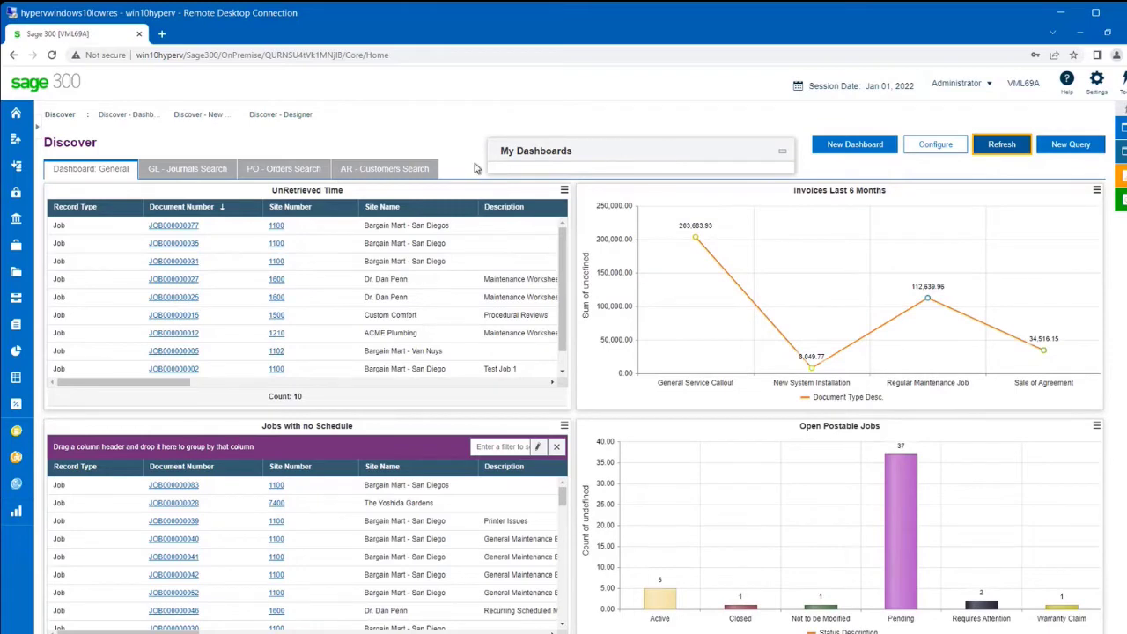
pyautogui.click(644, 156)
pyautogui.click(578, 266)
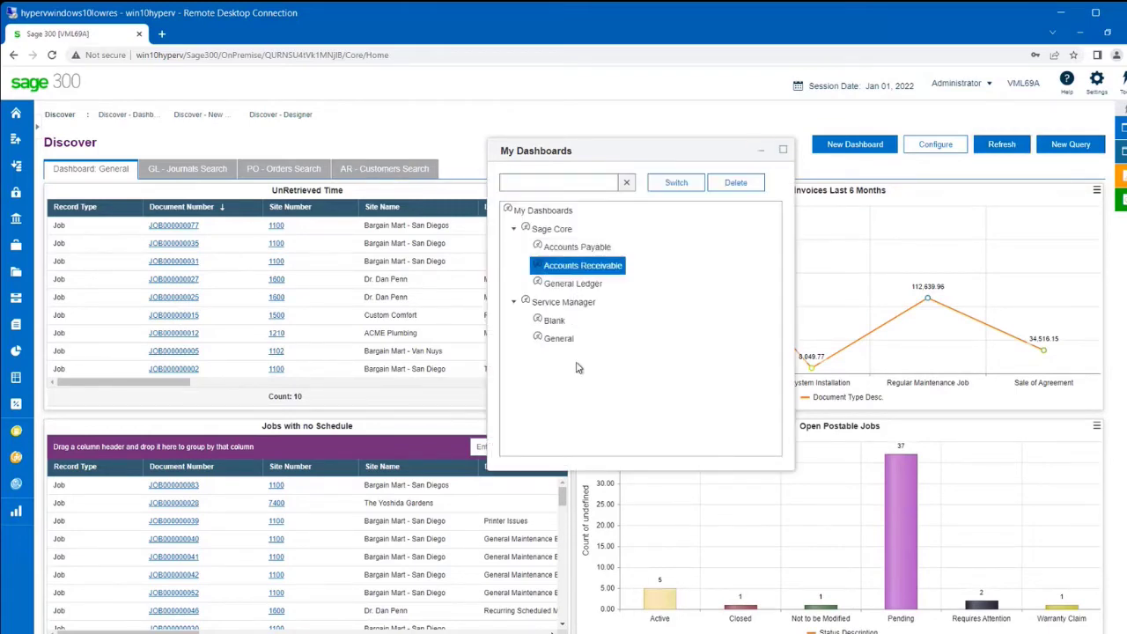
pyautogui.click(677, 183)
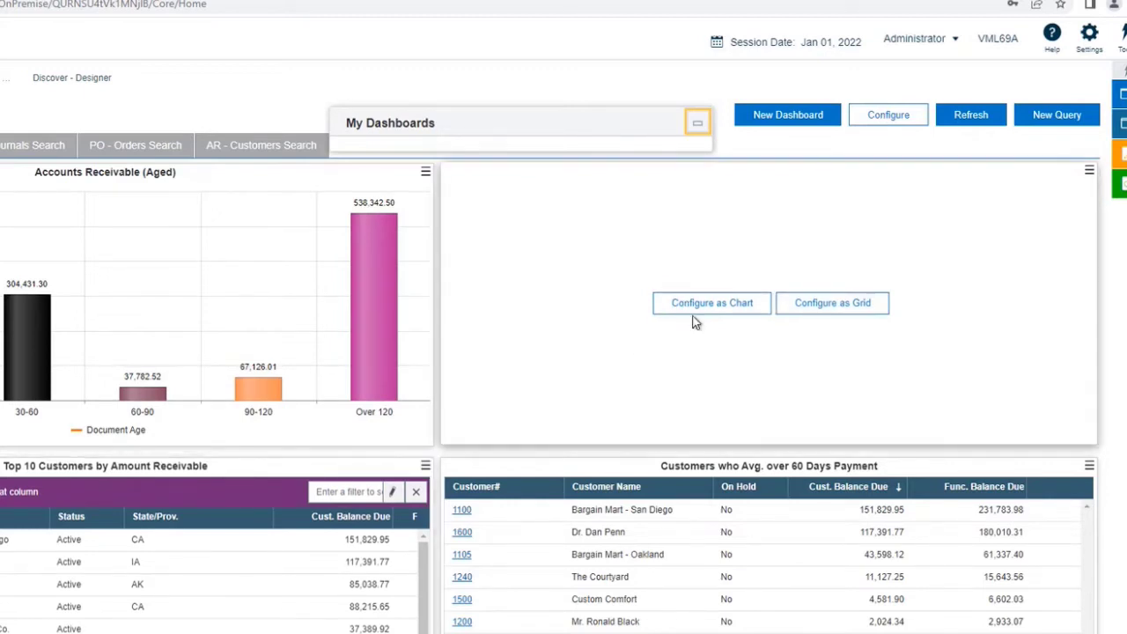
# Configure the empty dashboard tile as a chart, searching saved queries for "out" and choosing Customers with Outstanding Balance
pyautogui.click(759, 310)
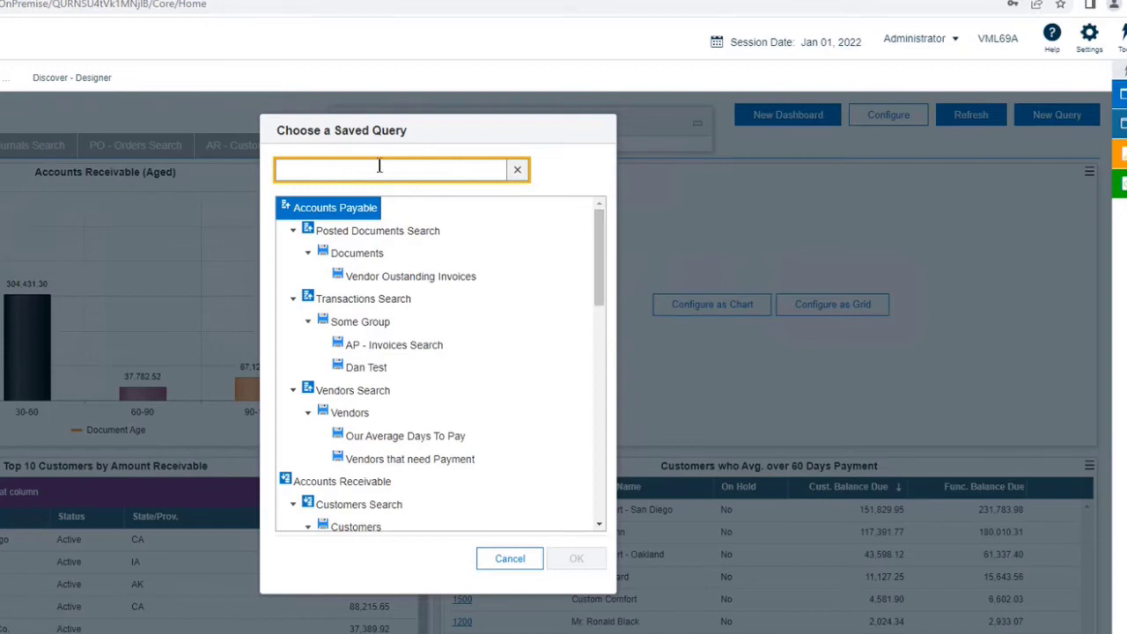
pyautogui.write('out')
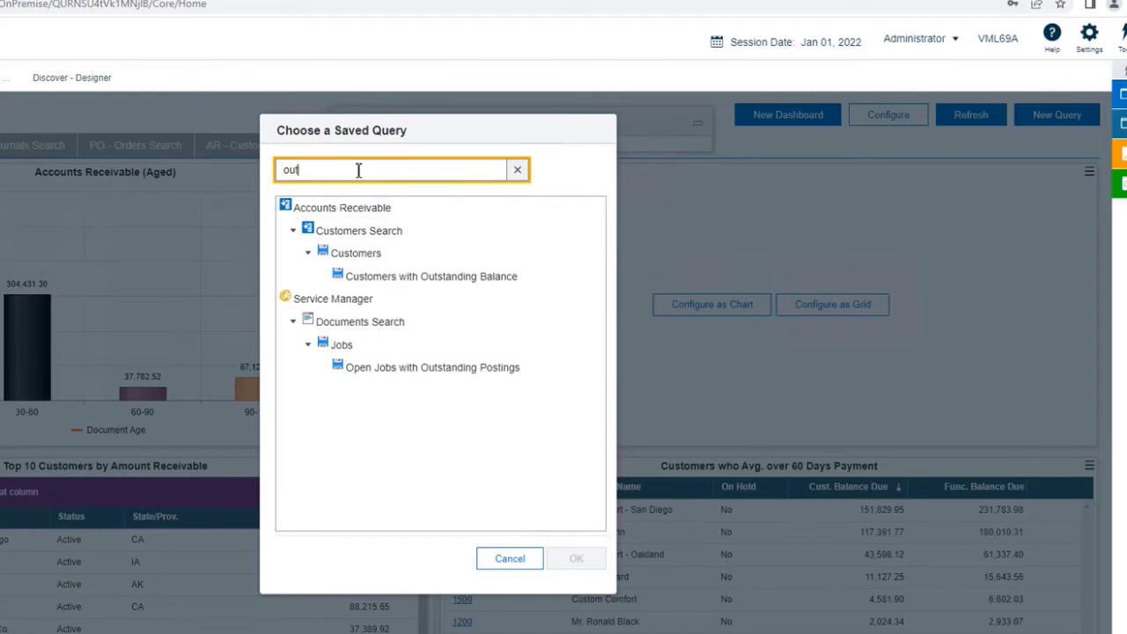
pyautogui.click(396, 278)
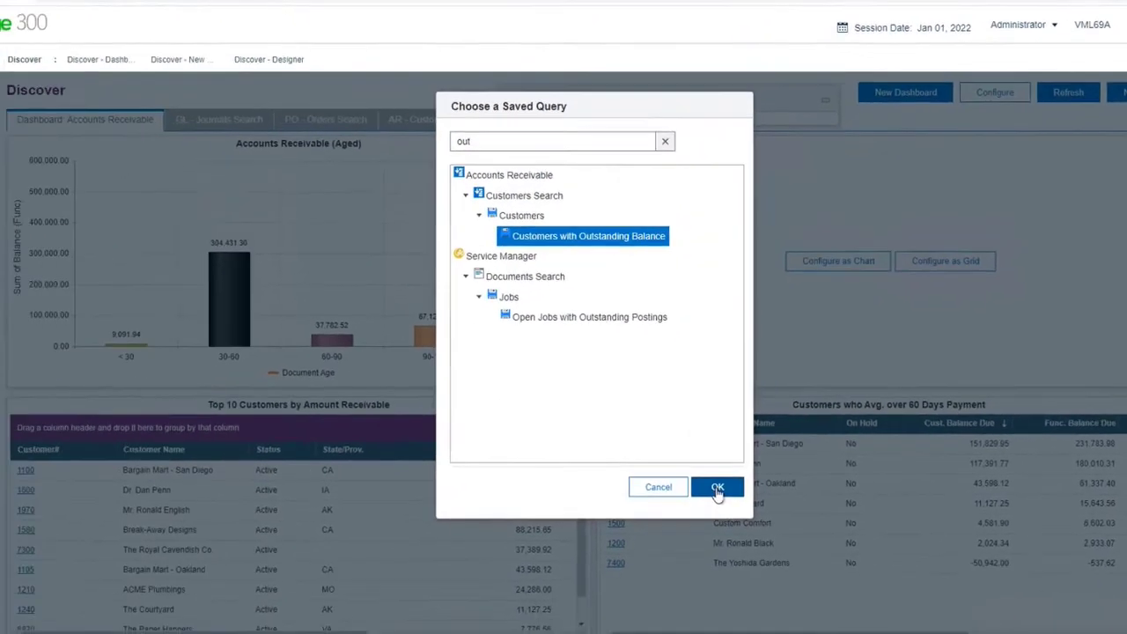
pyautogui.click(570, 555)
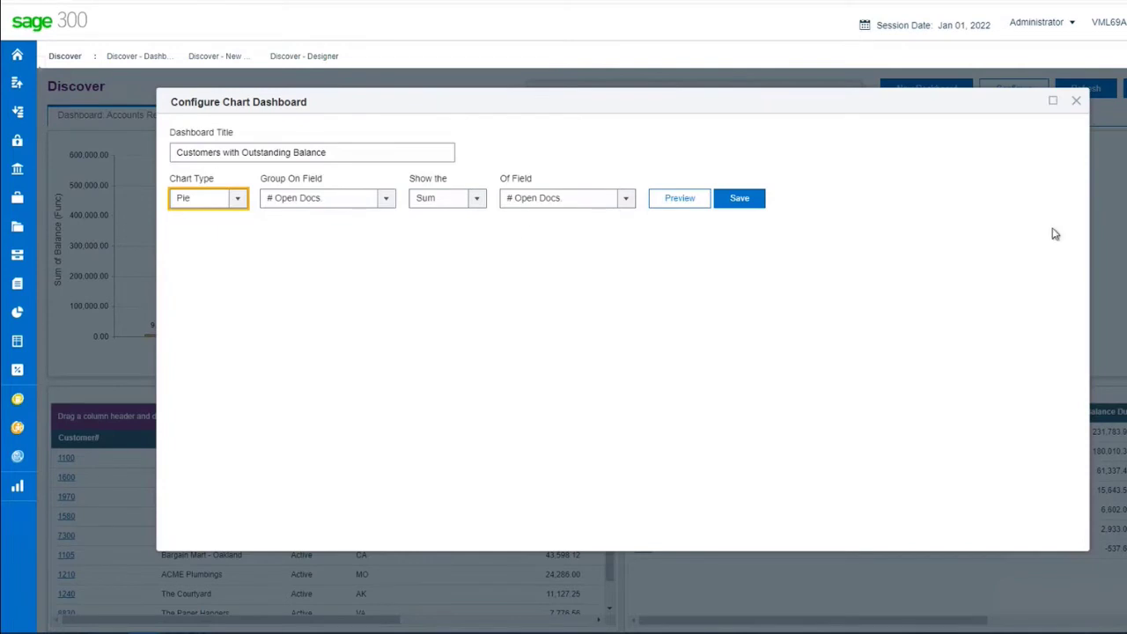
# Replace the chart's dashboard title with "Balance By State"
pyautogui.click(360, 156)
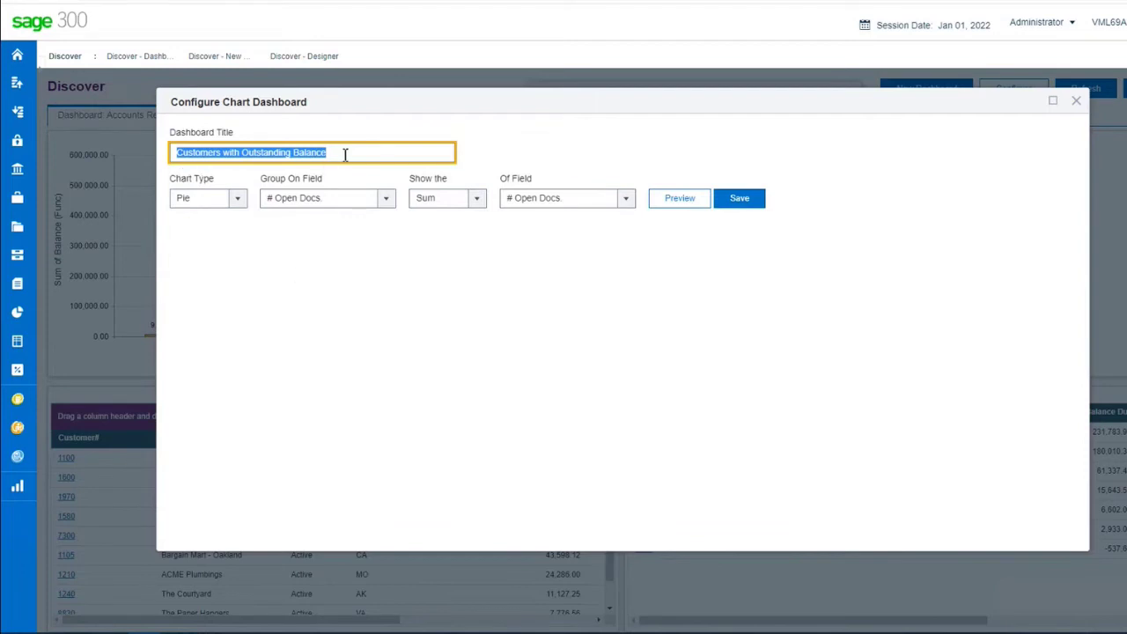
pyautogui.click(371, 152)
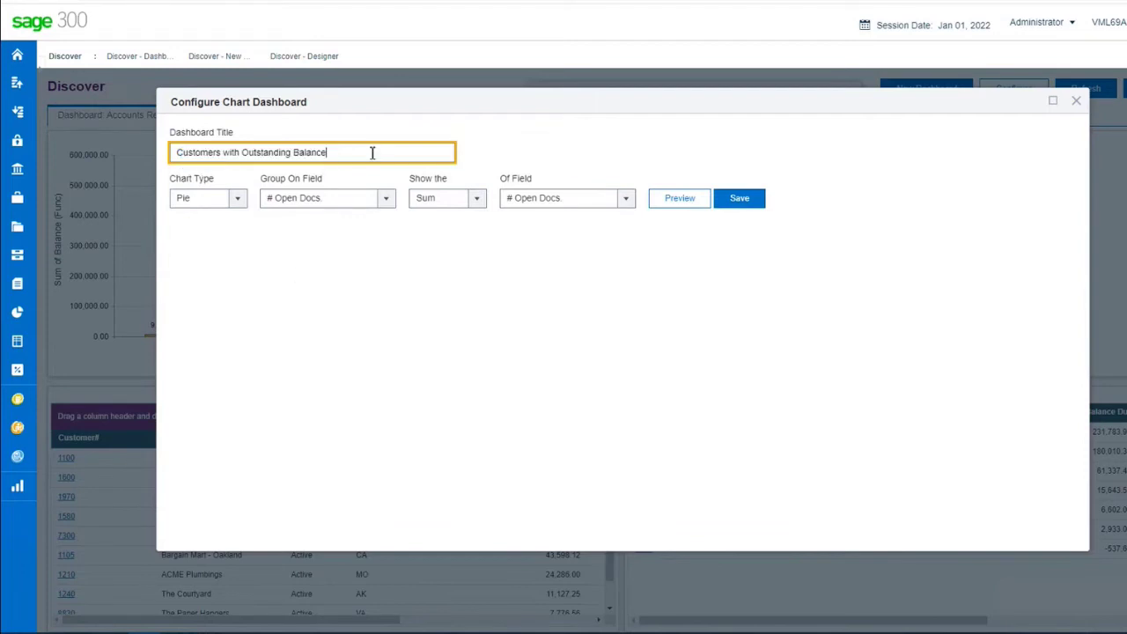
pyautogui.tripleClick(372, 152)
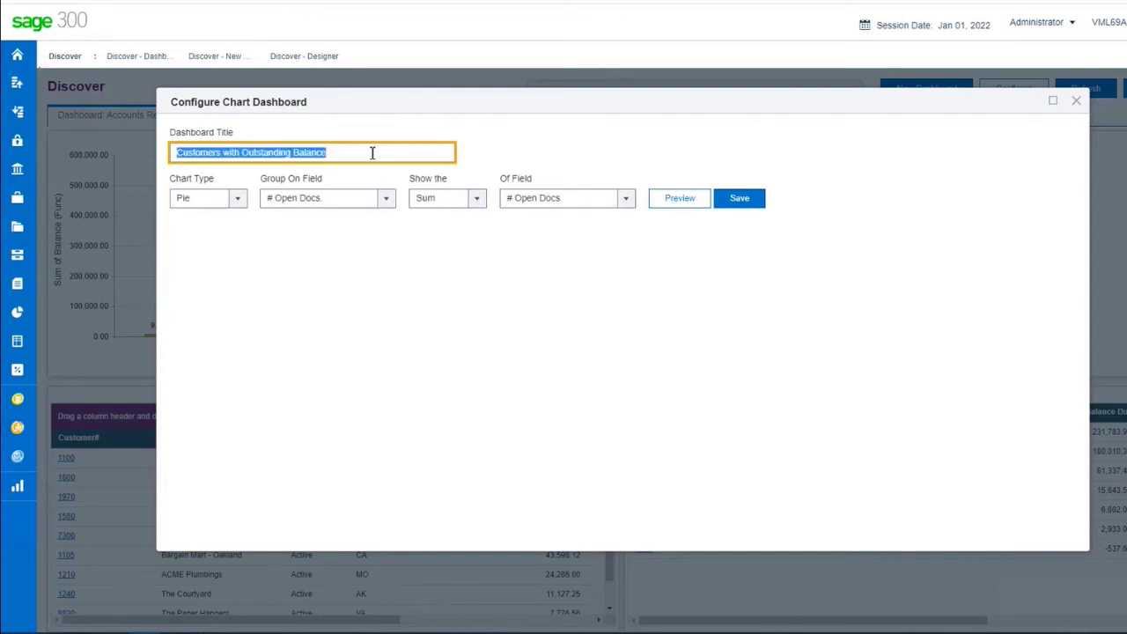
pyautogui.write('Balance by ')
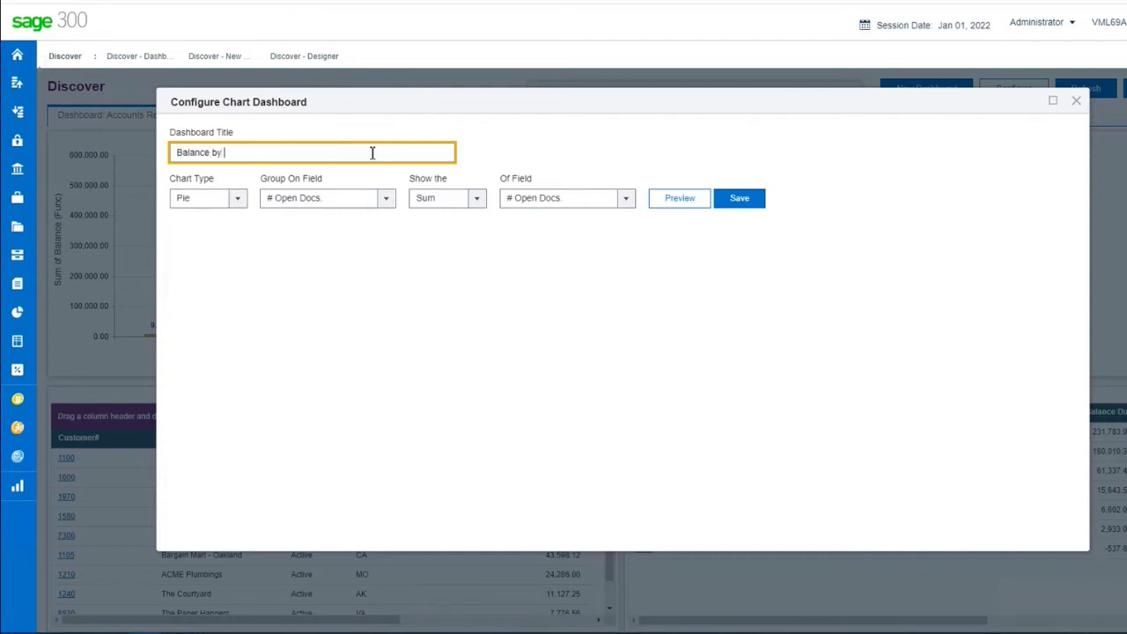
pyautogui.write('State')
pyautogui.press('Left')
pyautogui.press('Left')
pyautogui.press('BackSpace')
pyautogui.write('B')
# Set the chart type to Column and group the X axis on the State/Prov. field
pyautogui.click(237, 200)
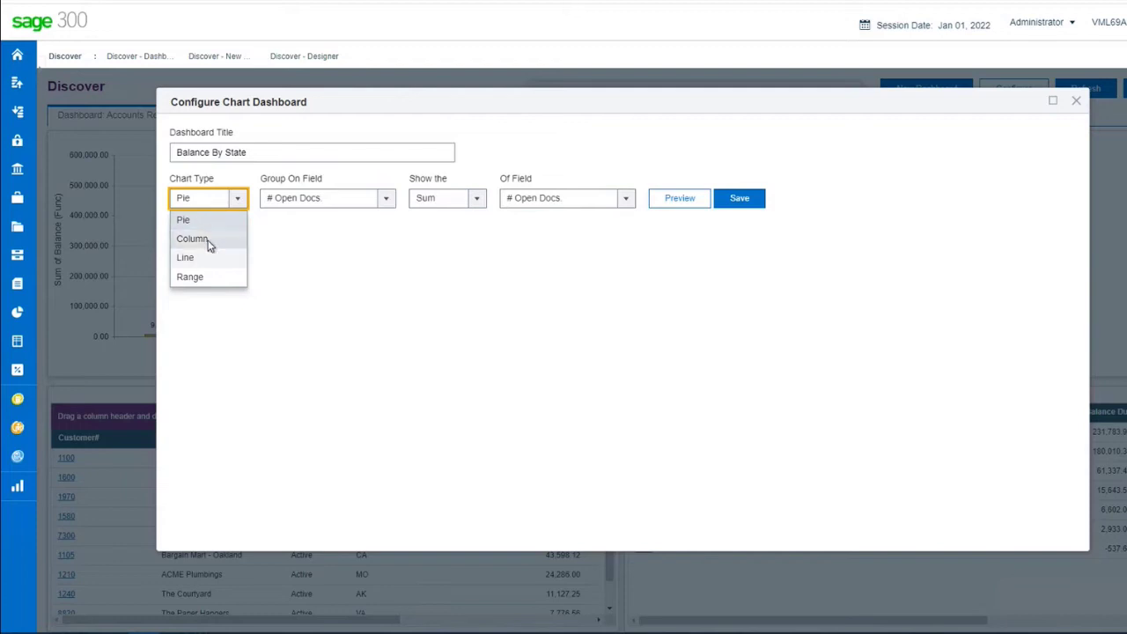
pyautogui.click(210, 246)
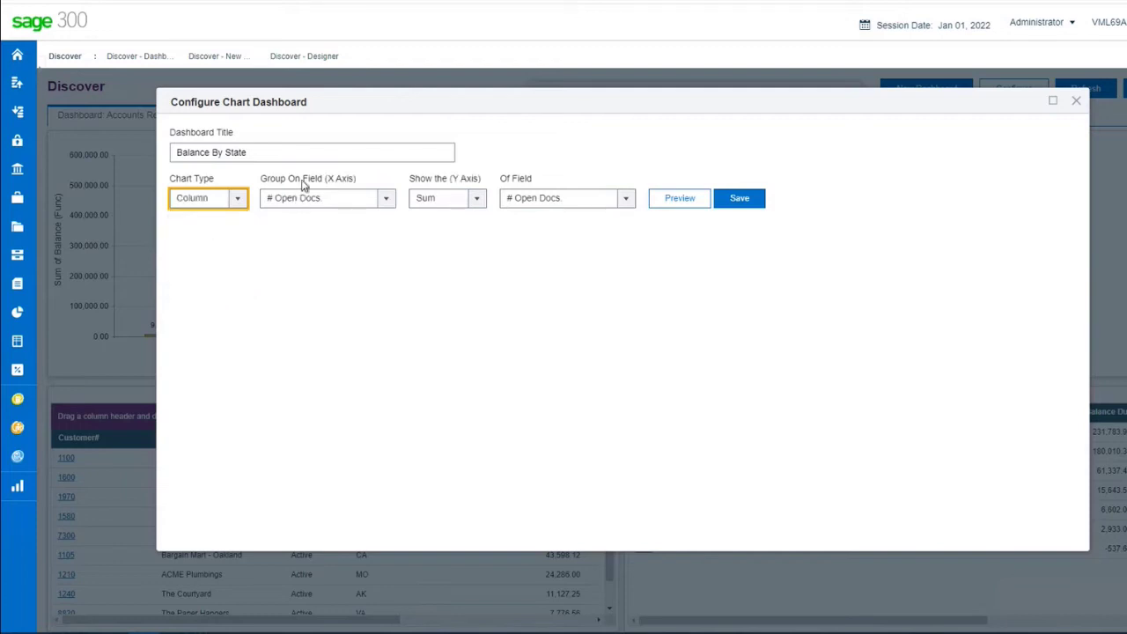
pyautogui.click(384, 201)
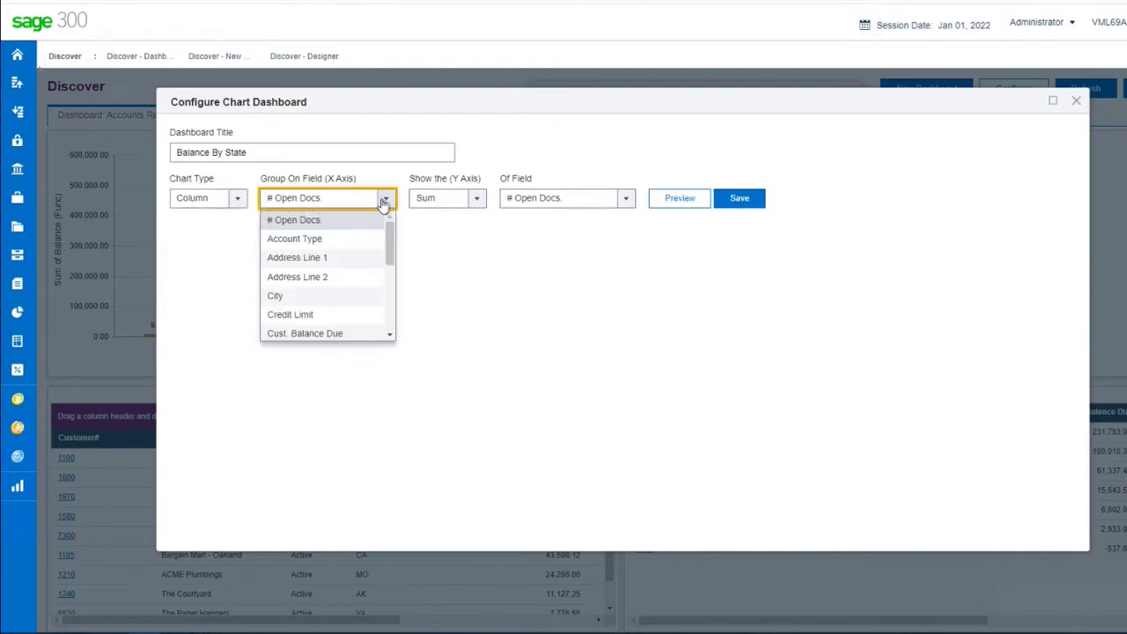
pyautogui.moveTo(394, 238); pyautogui.dragTo(395, 315)
pyautogui.click(320, 313)
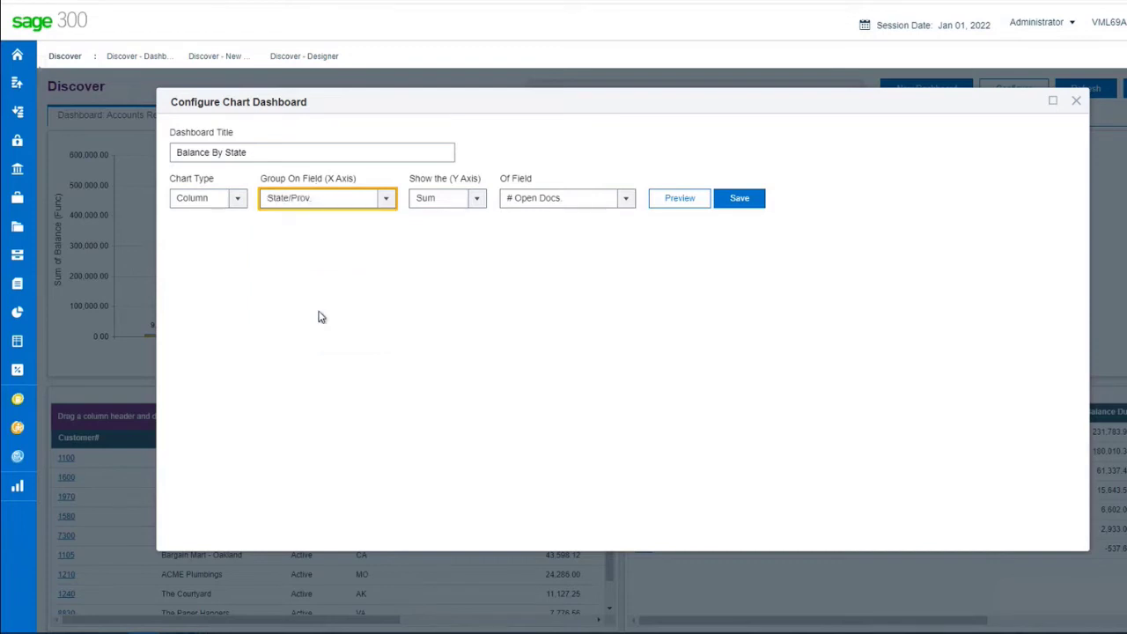
pyautogui.moveTo(185, 155); pyautogui.dragTo(271, 156)
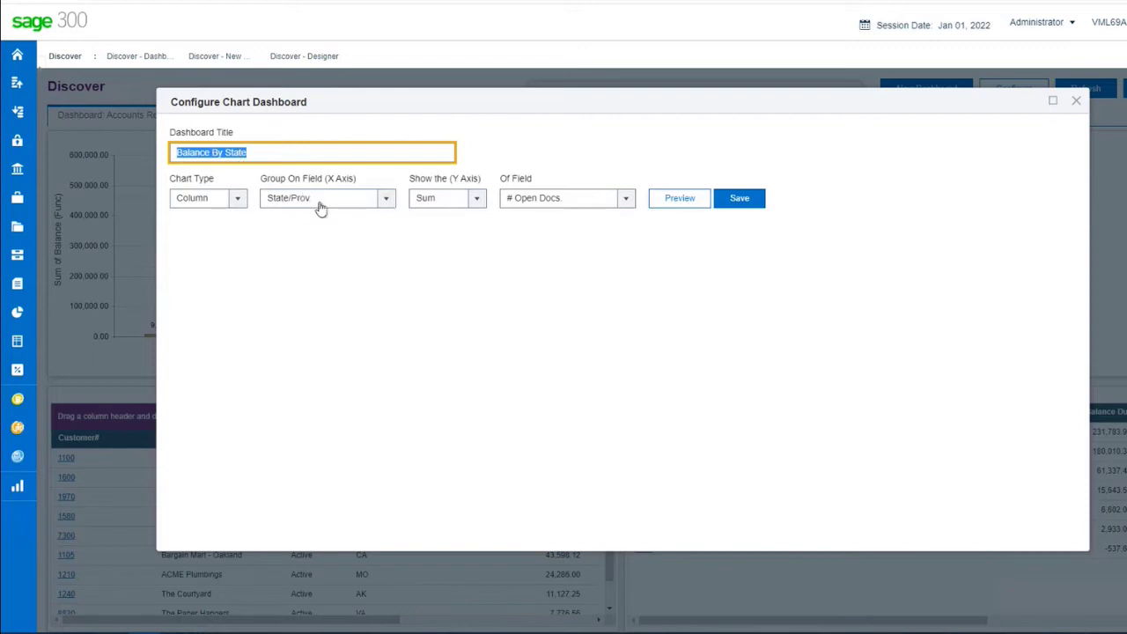
# Chart the Sum of the Func. Balance Due field on the Y axis and preview the chart
pyautogui.click(460, 199)
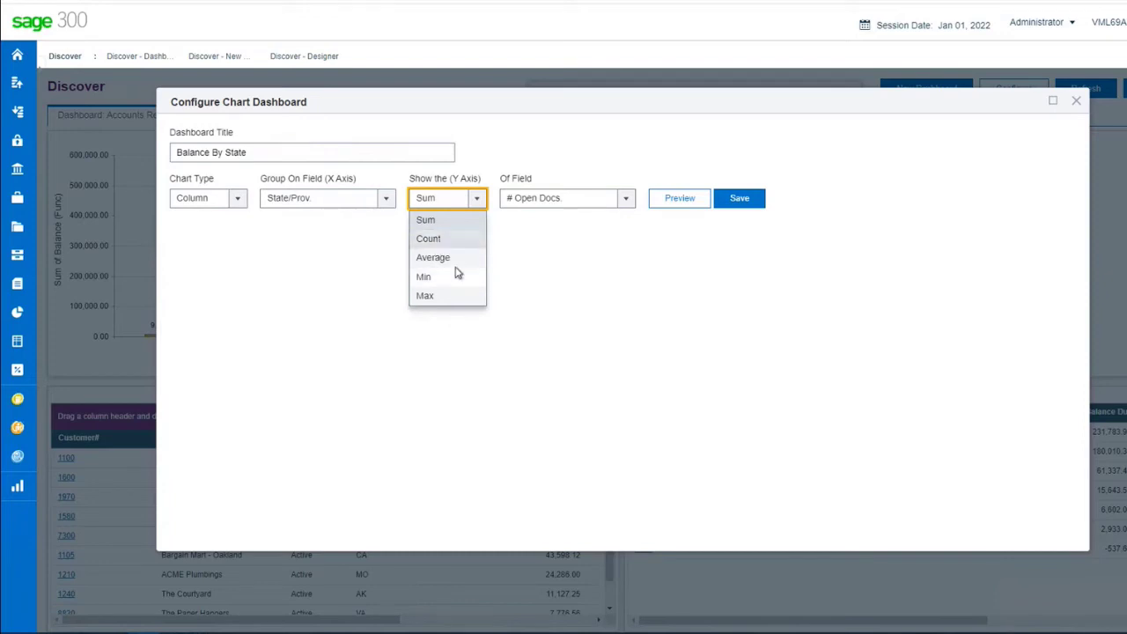
pyautogui.click(600, 202)
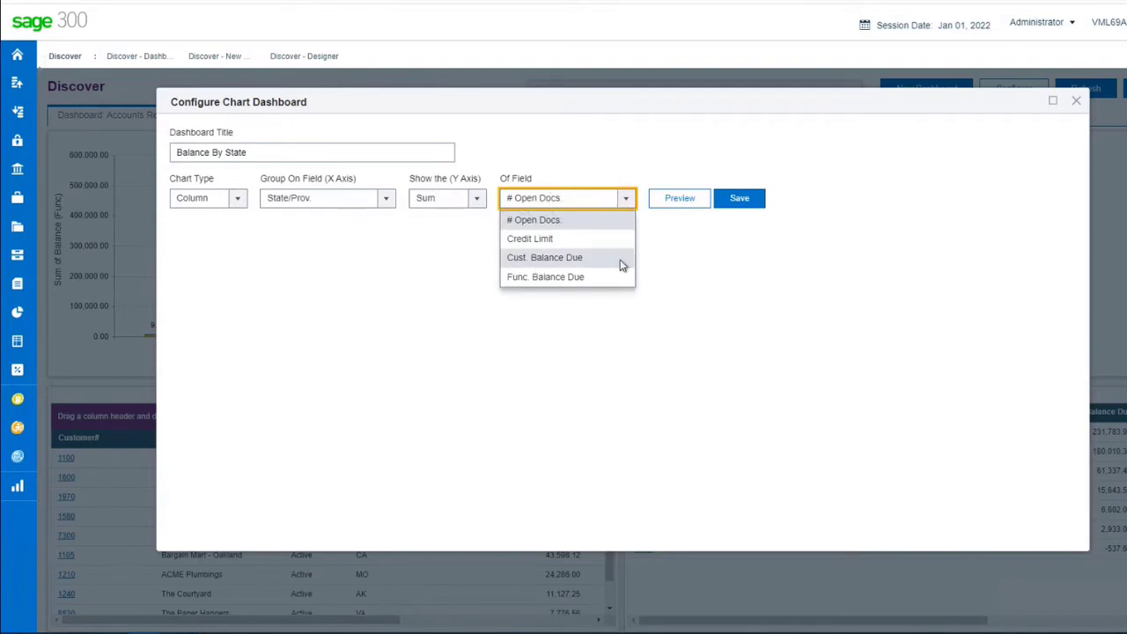
pyautogui.click(527, 279)
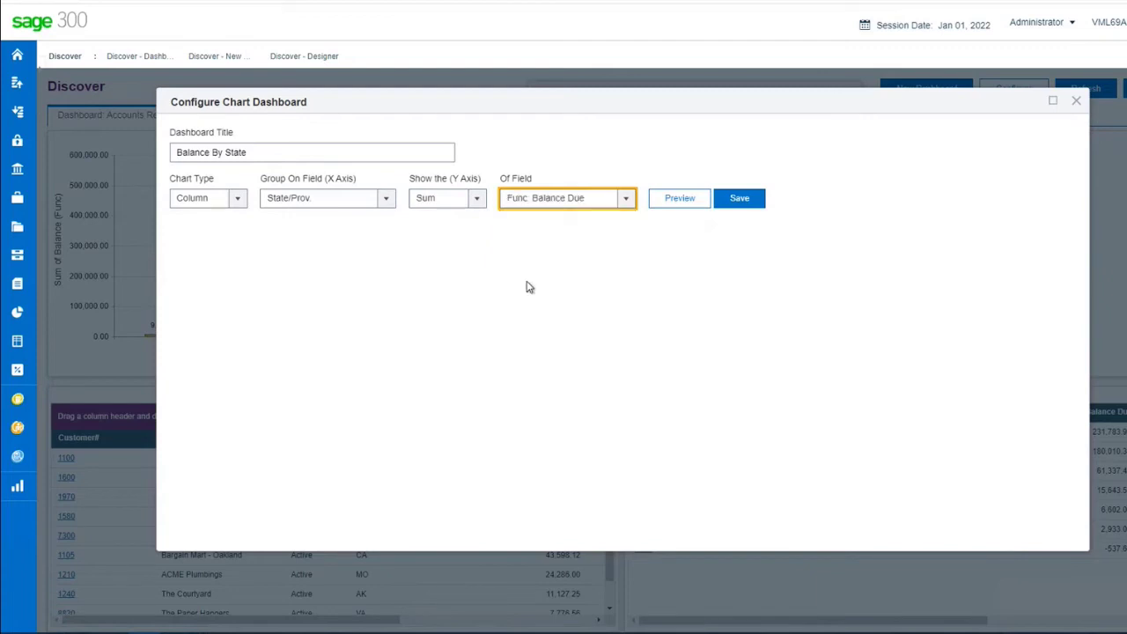
pyautogui.click(681, 206)
pyautogui.click(682, 202)
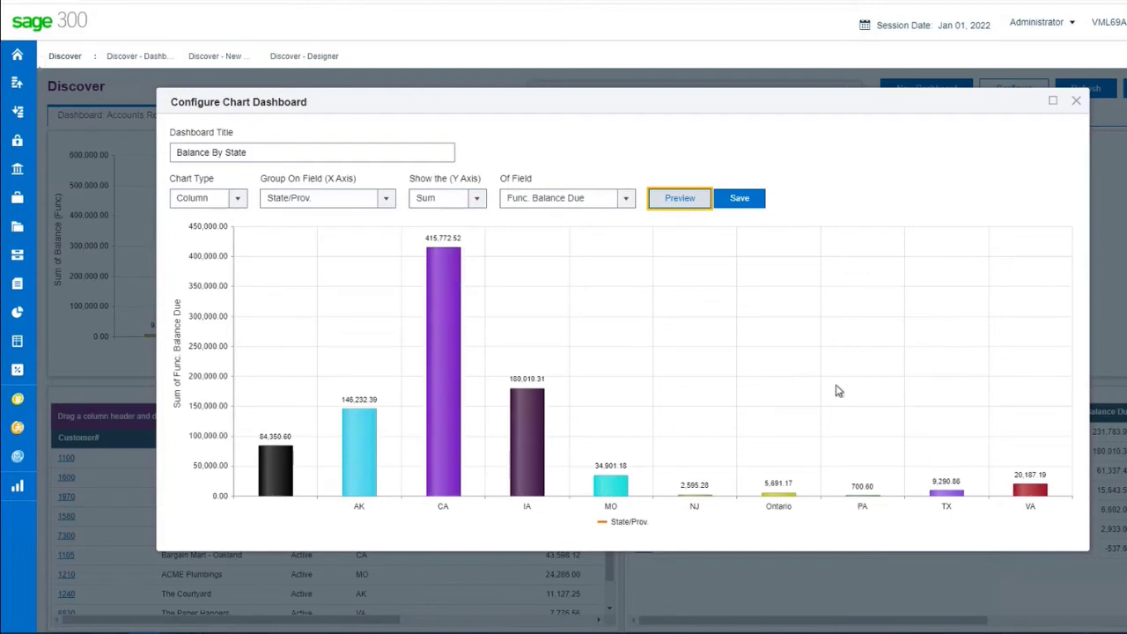
# Change the chart type to Line, preview it and save the chart to the Accounts Receivable dashboard
pyautogui.click(221, 202)
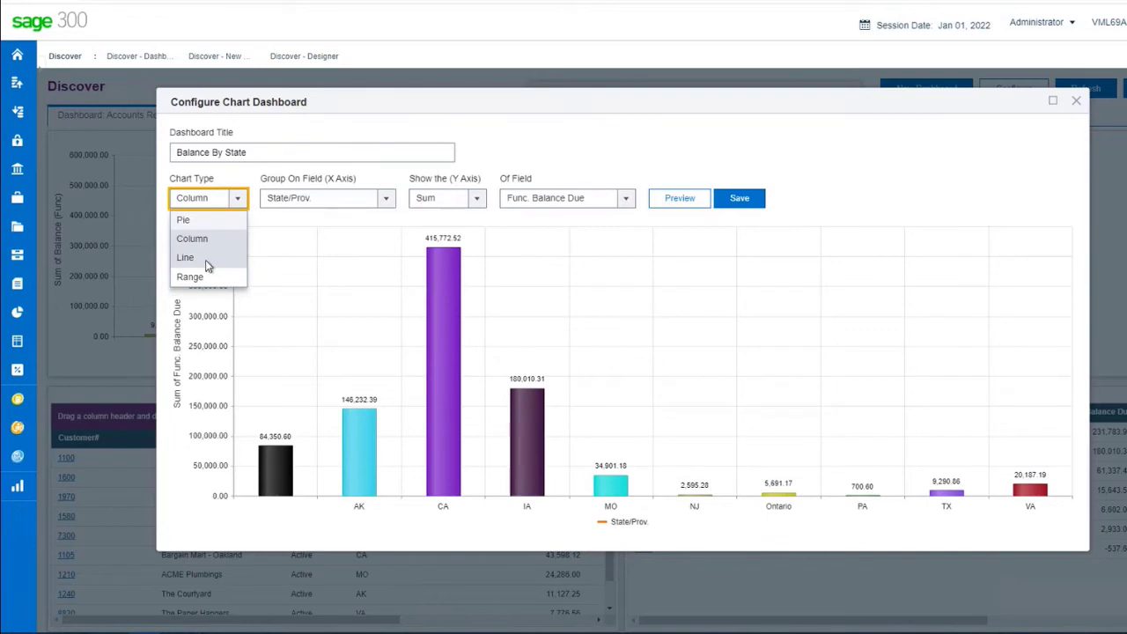
pyautogui.click(205, 260)
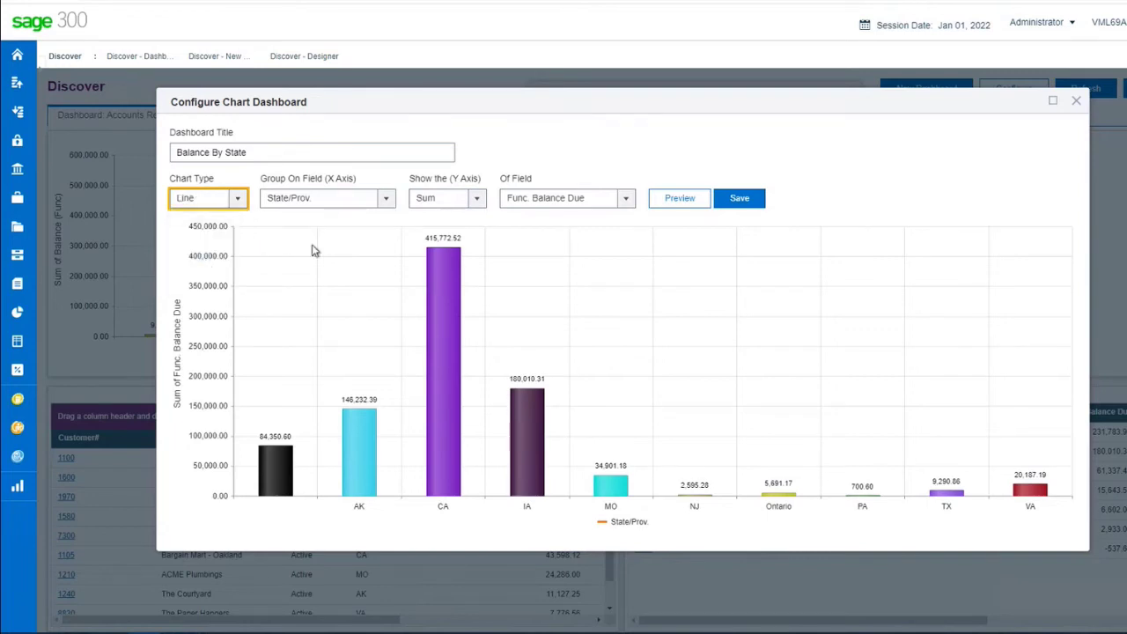
pyautogui.click(679, 199)
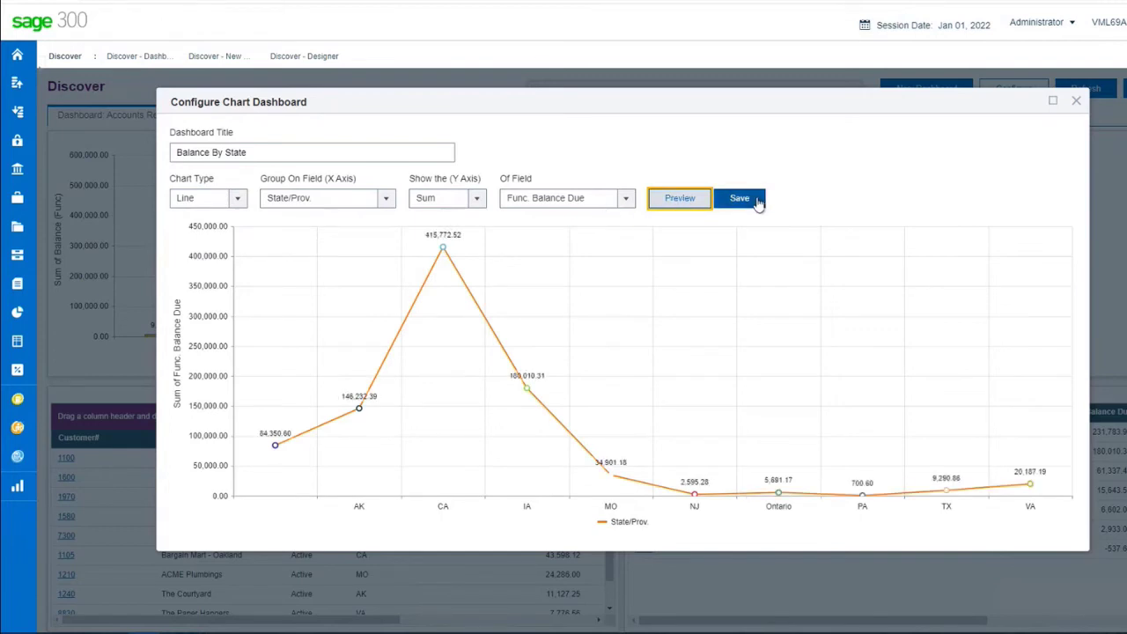
pyautogui.click(759, 202)
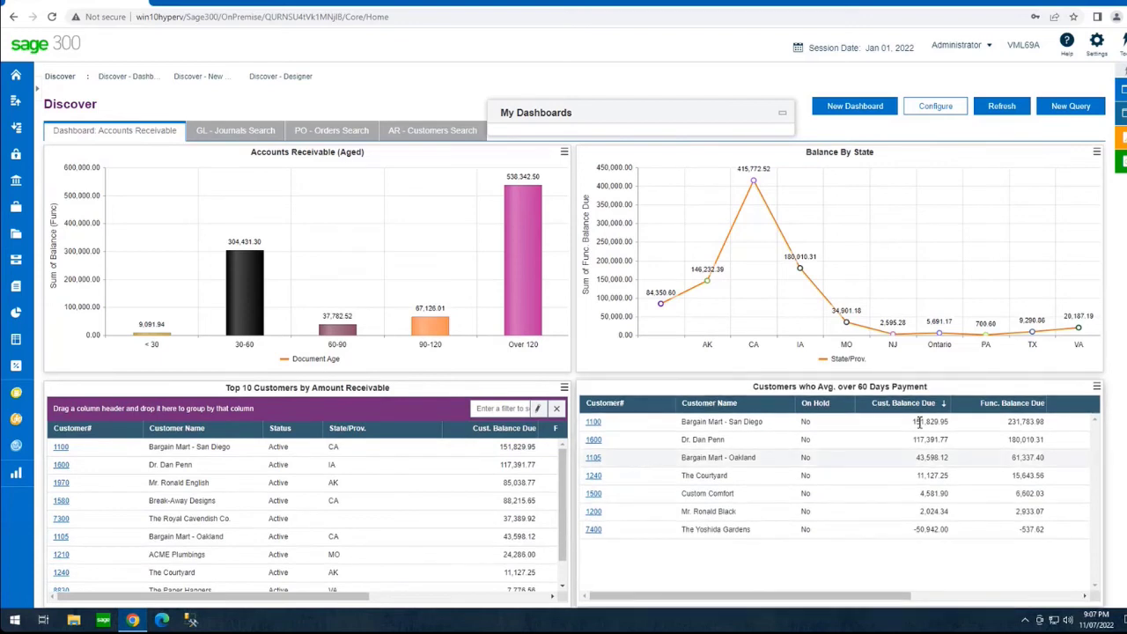
# View the A/R customer record for Bargain Mart - Oakland from the Customers who Avg. over 60 Days Payment list, then close it
pyautogui.click(676, 461)
pyautogui.doubleClick(689, 458)
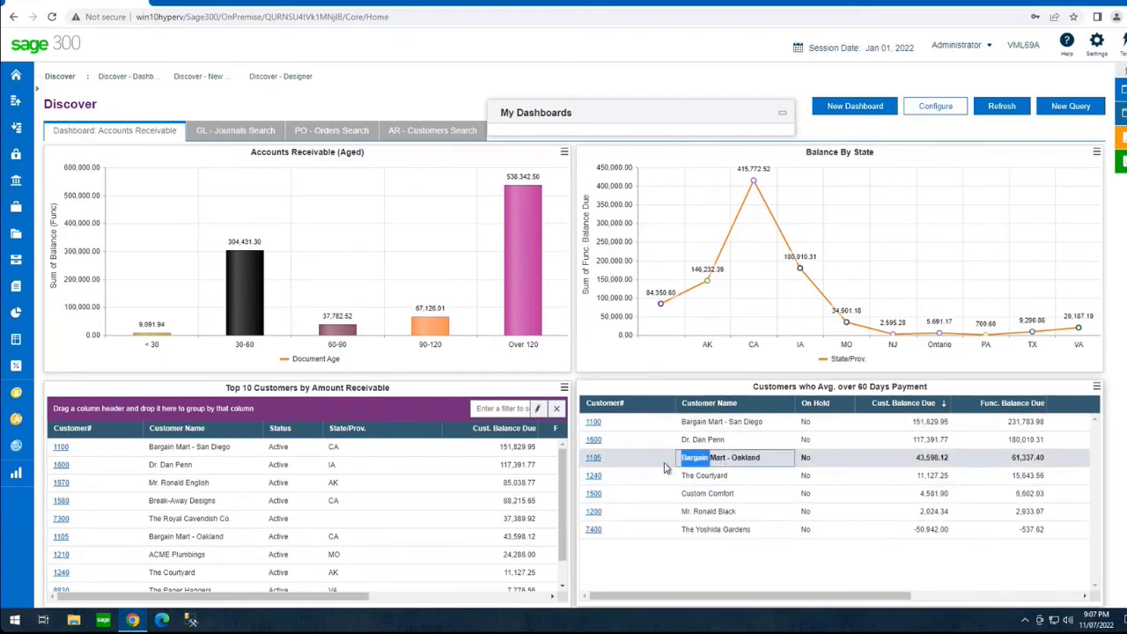
pyautogui.doubleClick(664, 468)
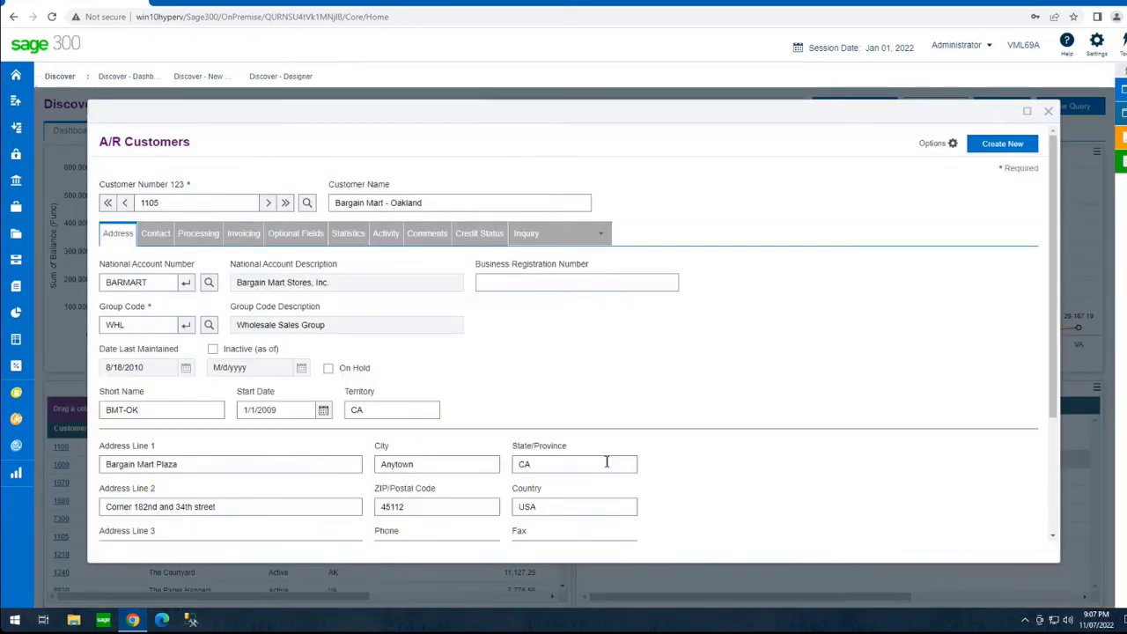
pyautogui.click(1050, 112)
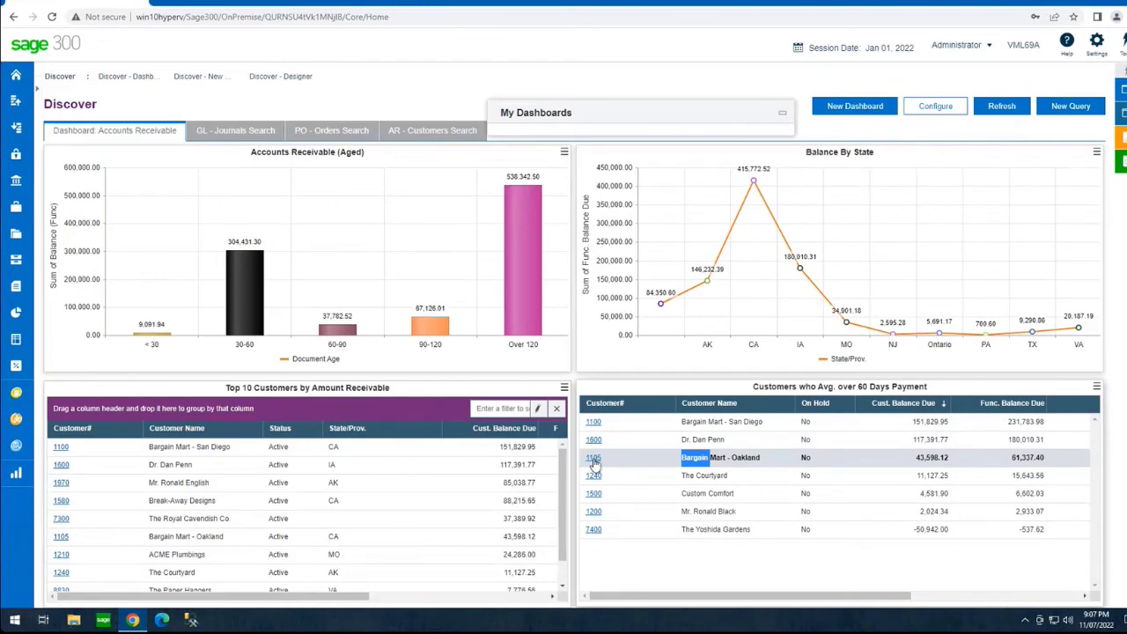
pyautogui.moveTo(892, 604); pyautogui.dragTo(809, 605)
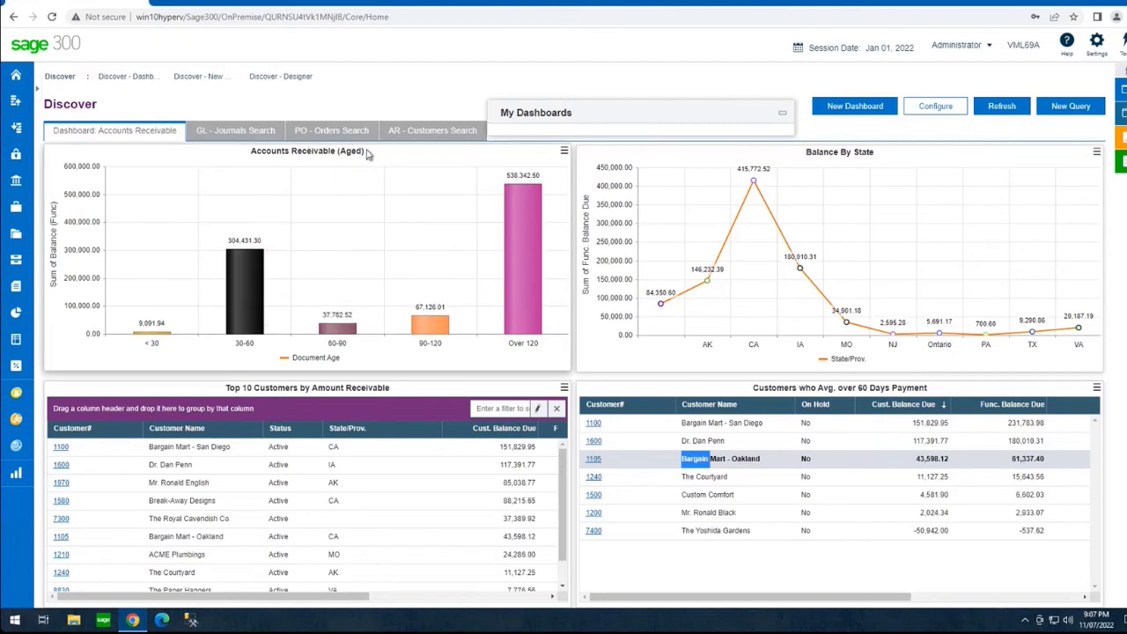
# Drill down into the 30-60 column of the Accounts Receivable (Aged) chart and examine the Document Age filter on its transactions
pyautogui.moveTo(244, 241)
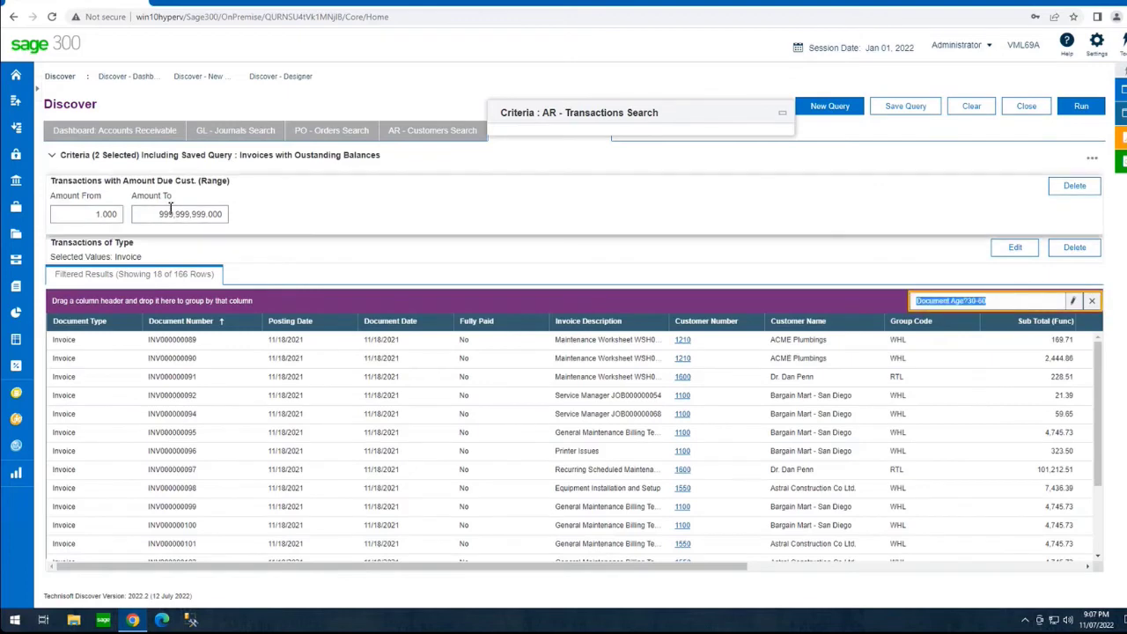
pyautogui.click(1011, 301)
pyautogui.moveTo(987, 301); pyautogui.dragTo(905, 305)
pyautogui.click(998, 301)
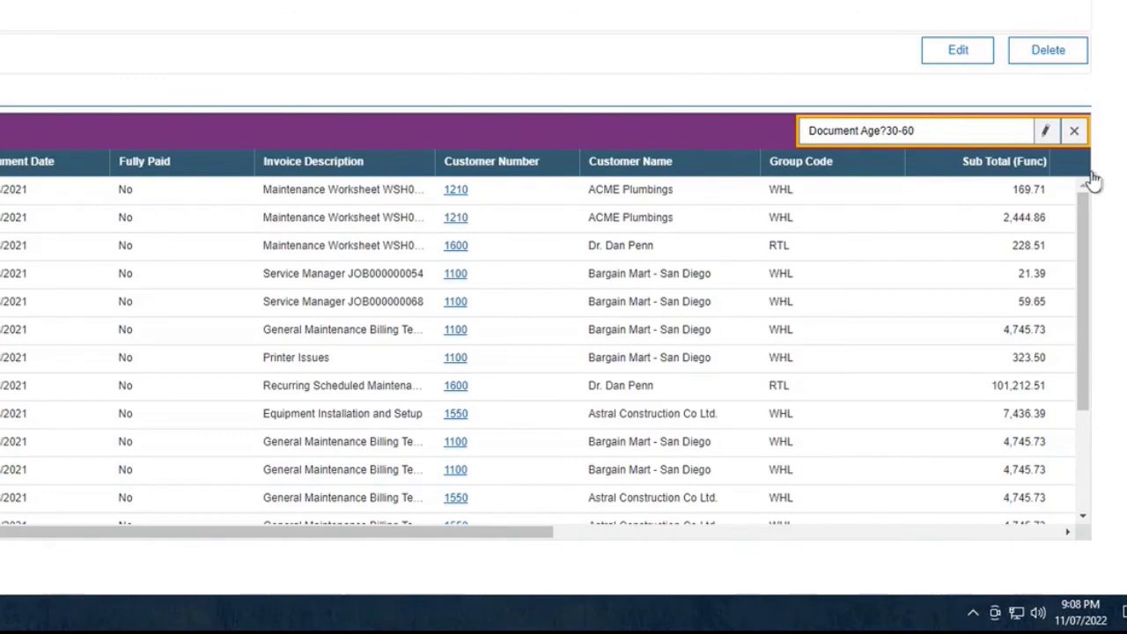
pyautogui.moveTo(1081, 219)
pyautogui.mouseDown()
pyautogui.moveTo(1090, 337)
pyautogui.moveTo(1079, 213)
pyautogui.mouseUp()
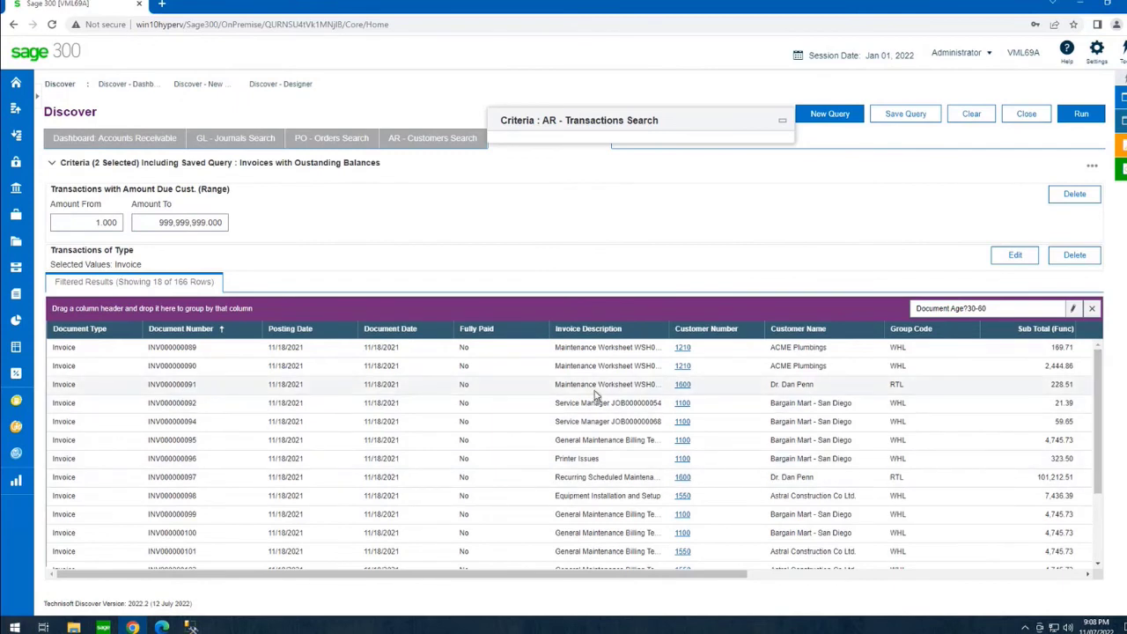
# Clear the Document Age 30-60 filter from the transaction results
pyautogui.click(958, 309)
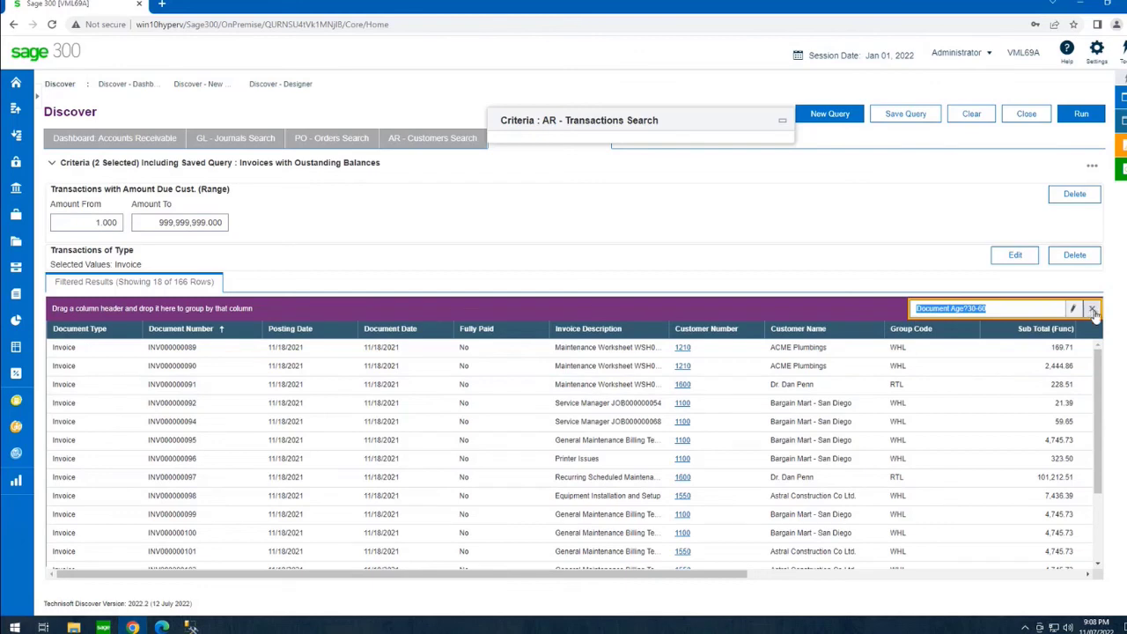
pyautogui.click(1092, 310)
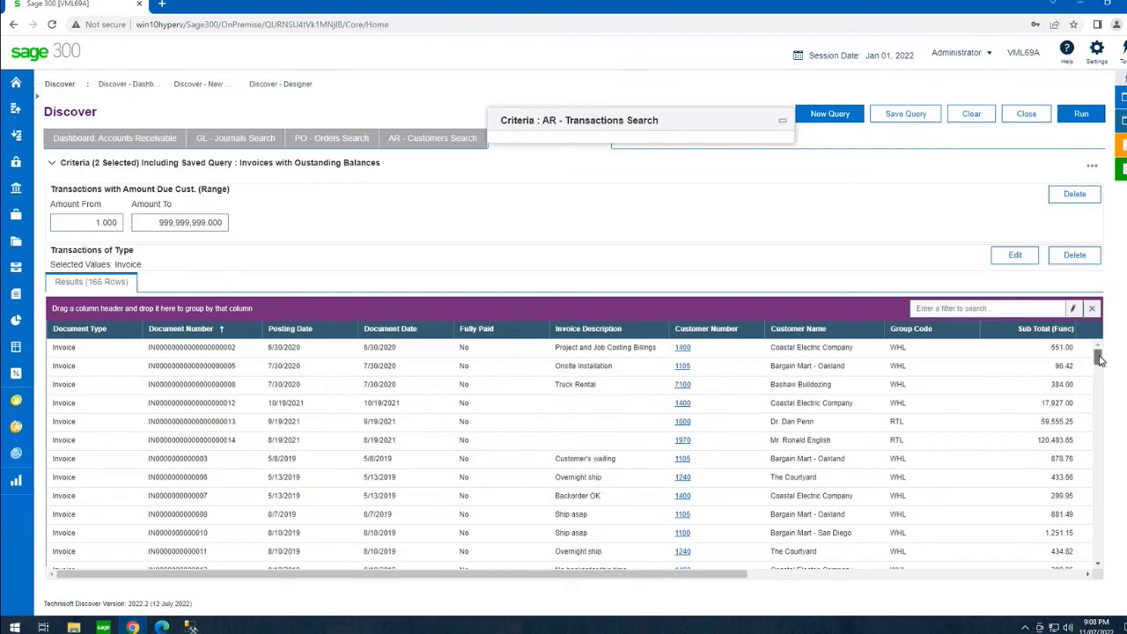
pyautogui.moveTo(1099, 359)
pyautogui.mouseDown()
pyautogui.moveTo(1111, 561)
pyautogui.moveTo(1094, 346)
pyautogui.mouseUp()
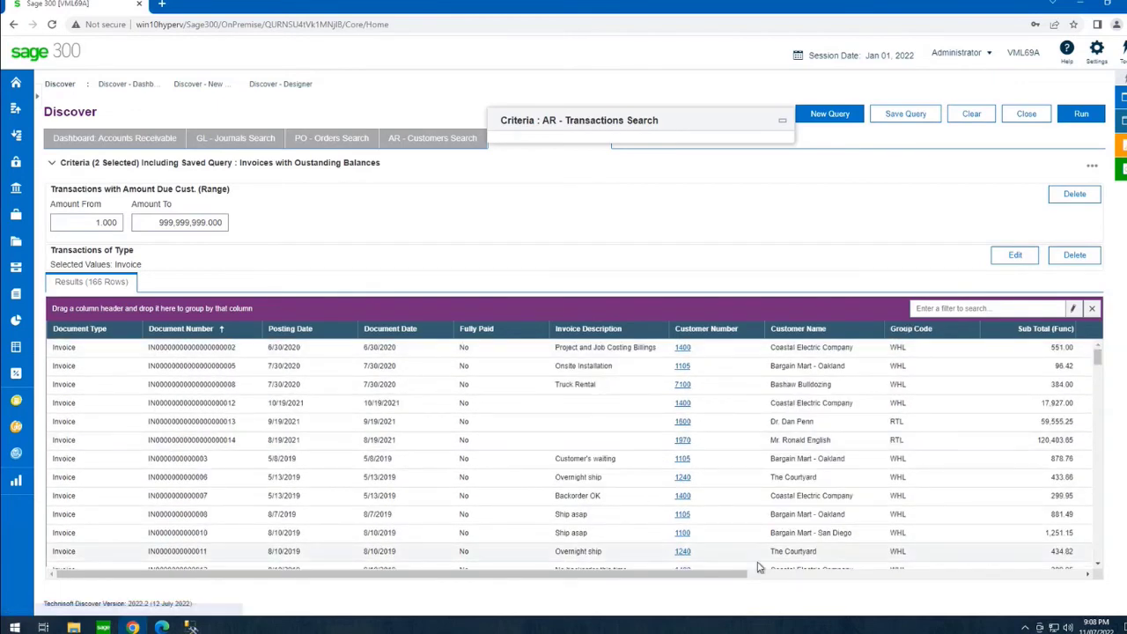
# Group the transaction results by Document Age and collapse the < 30 and 30-60 groups
pyautogui.click(775, 579)
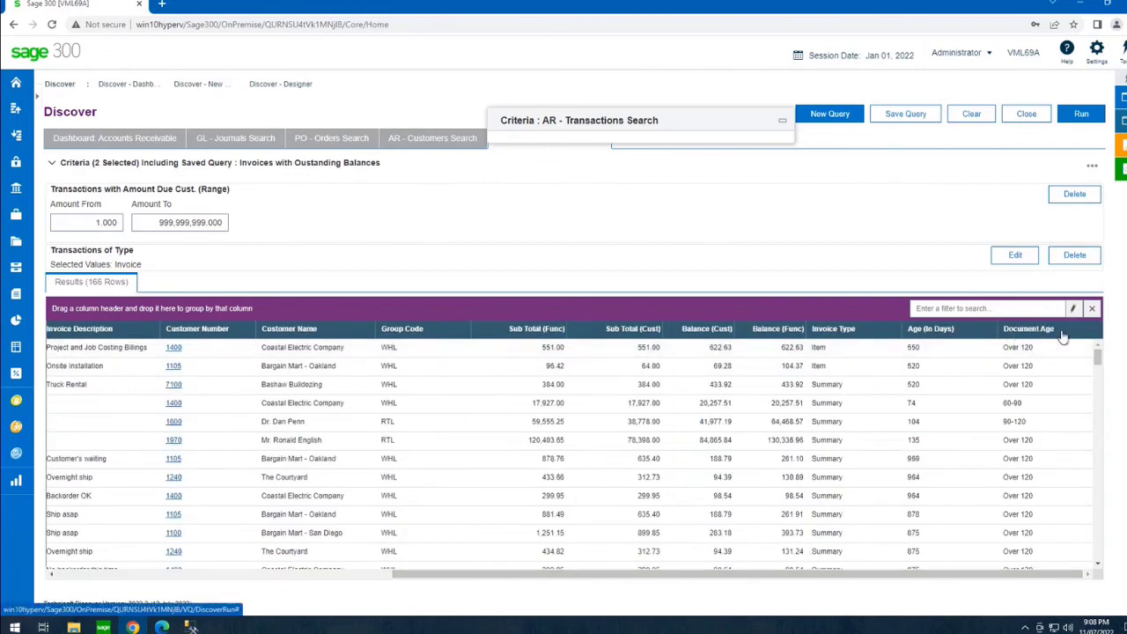
pyautogui.moveTo(1062, 337); pyautogui.dragTo(851, 310)
pyautogui.click(343, 579)
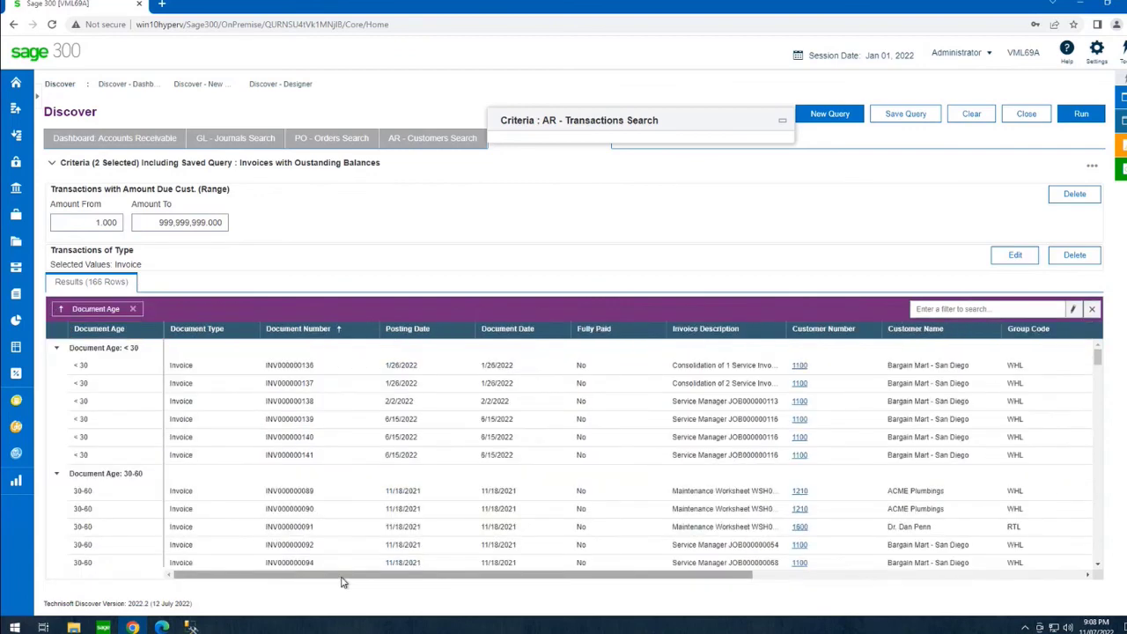
pyautogui.click(56, 348)
pyautogui.click(55, 366)
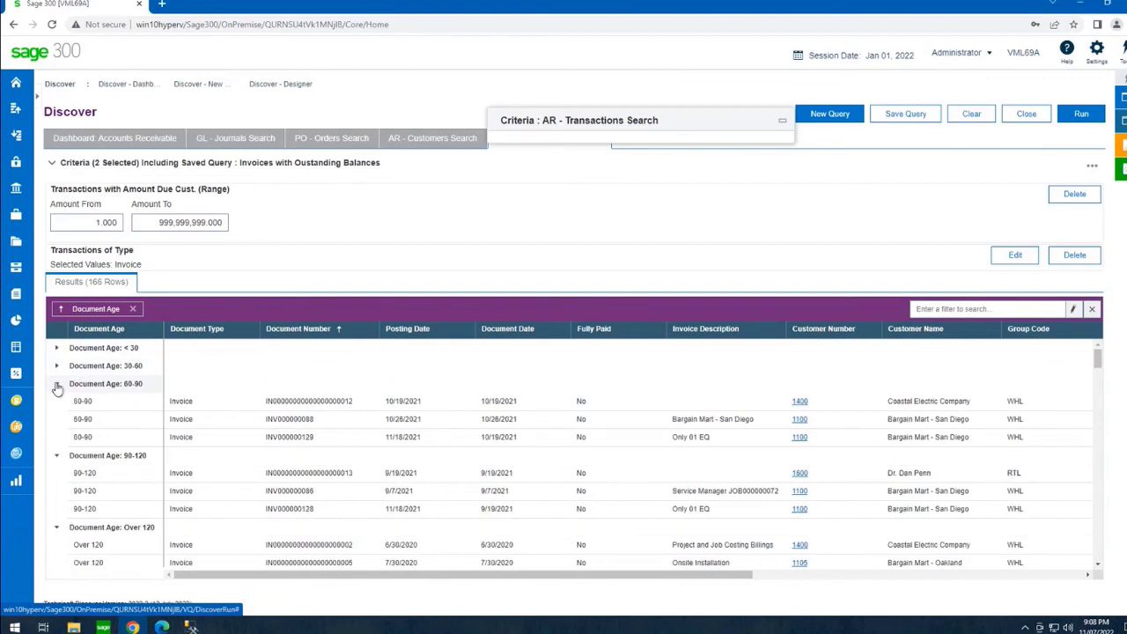